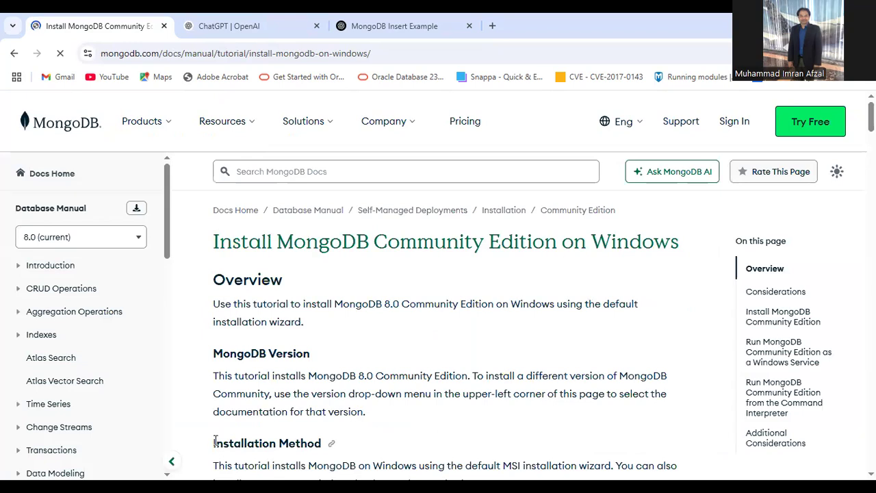
Step: Open the MongoDB Community Server download page by way of the Community Edition product page
scroll(362, 327, "down", 3)
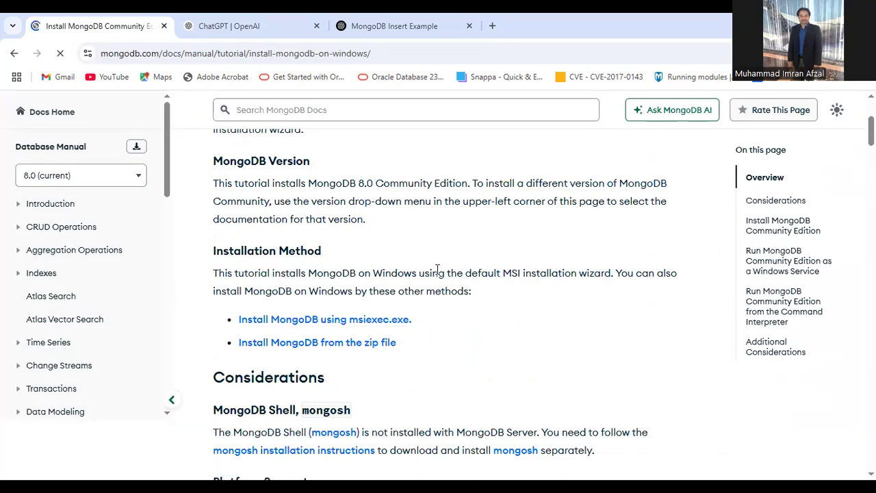
scroll(216, 226, "up", 3)
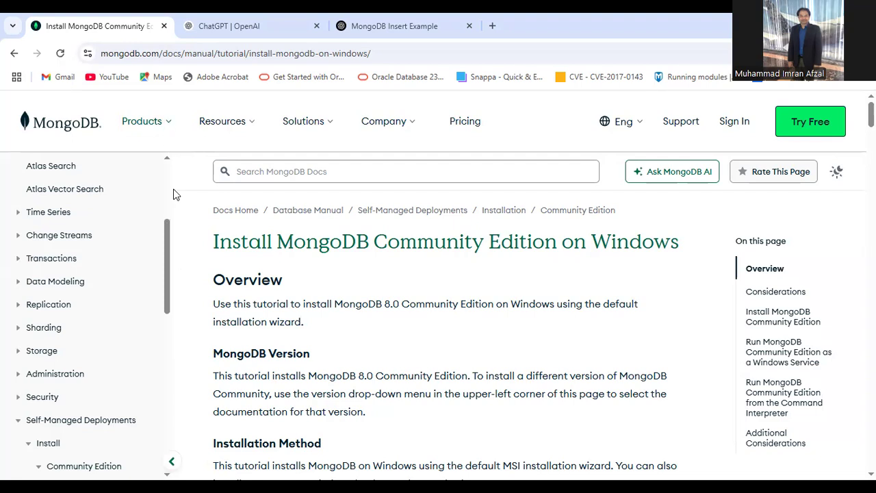
left_click_drag(164, 262, 159, 332)
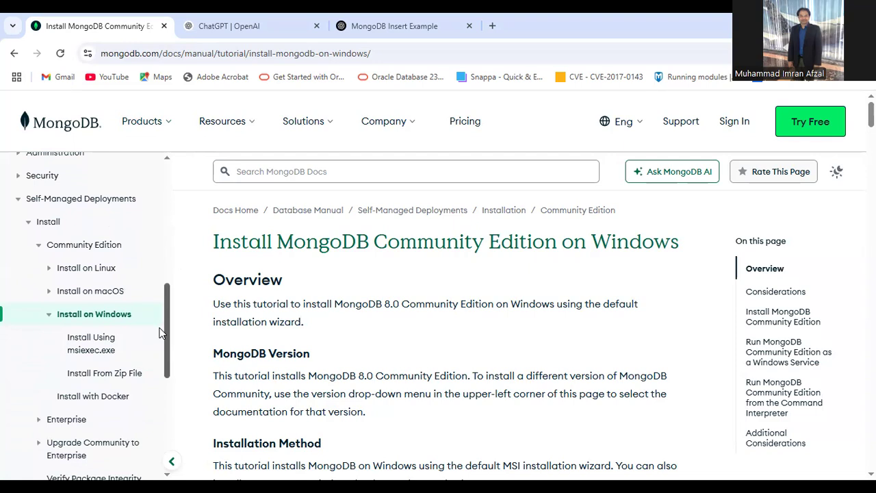
left_click(168, 127)
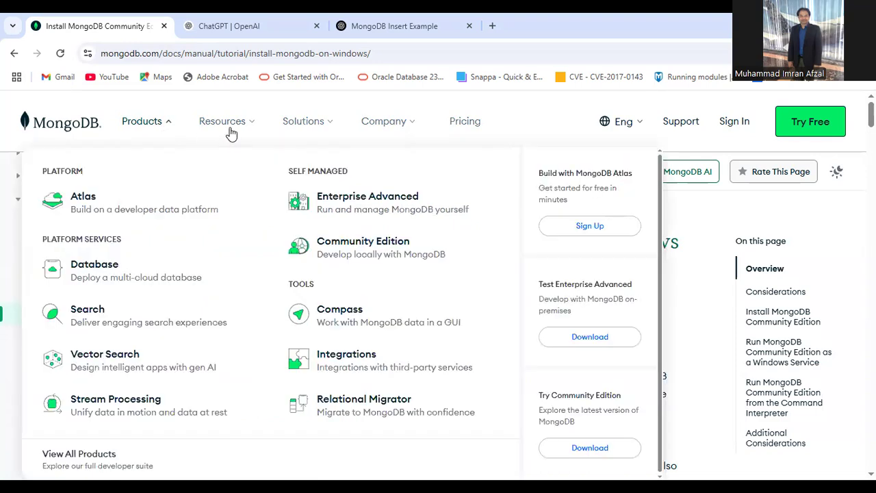
left_click(326, 251)
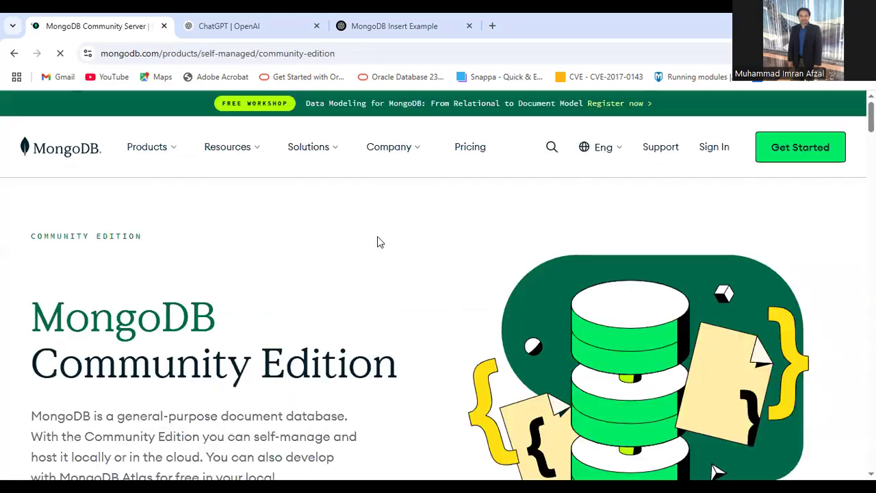
scroll(304, 291, "down", 5)
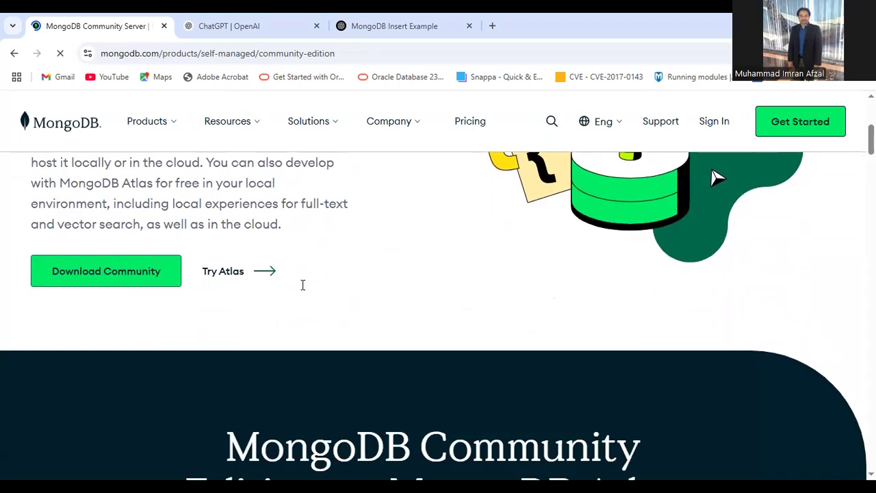
left_click(149, 248)
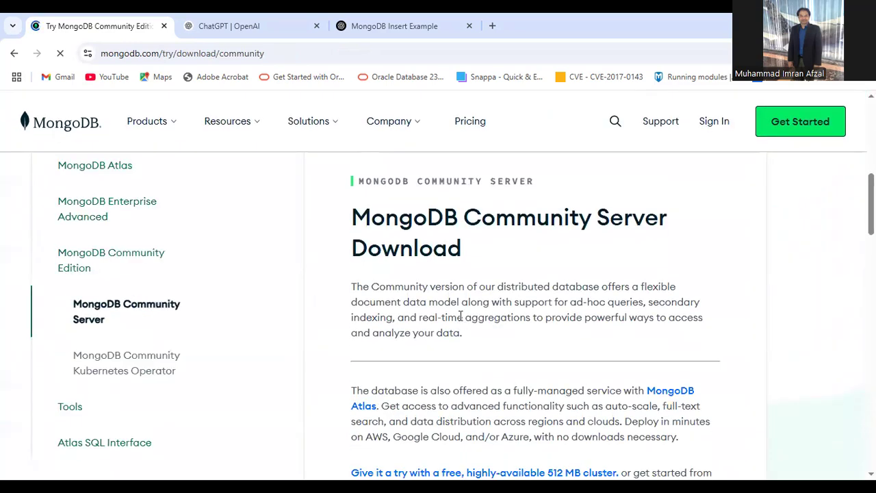
Step: Download MongoDB Community Server version 8.0.9 for the Windows x64 platform as an msi package
scroll(461, 316, "down", 4)
scroll(461, 316, "down", 3)
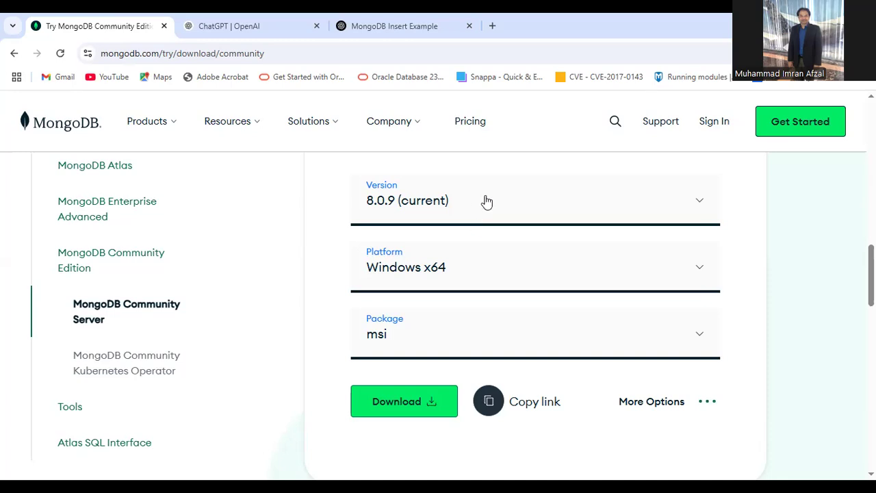
left_click(514, 269)
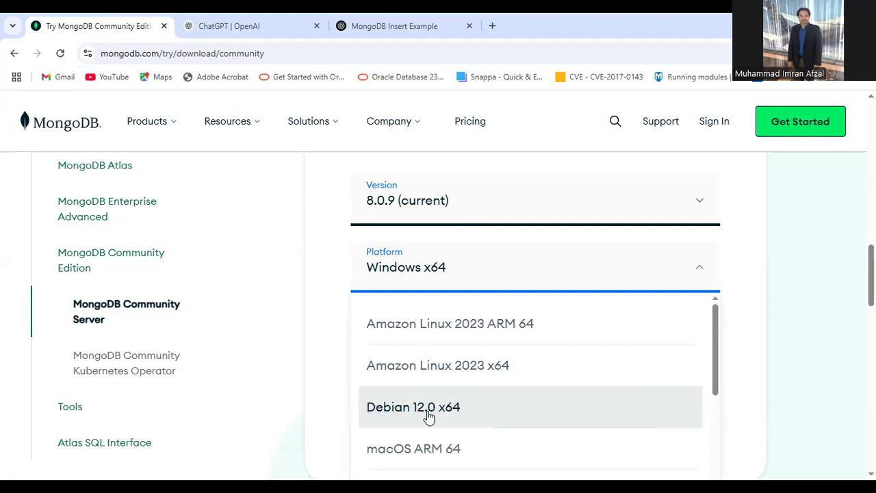
scroll(423, 448, "down", 3)
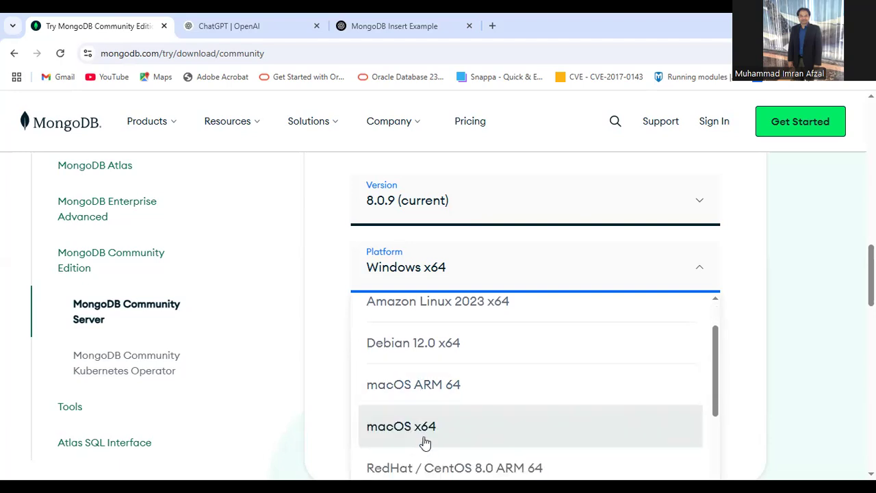
scroll(423, 443, "down", 1)
scroll(423, 443, "up", 3)
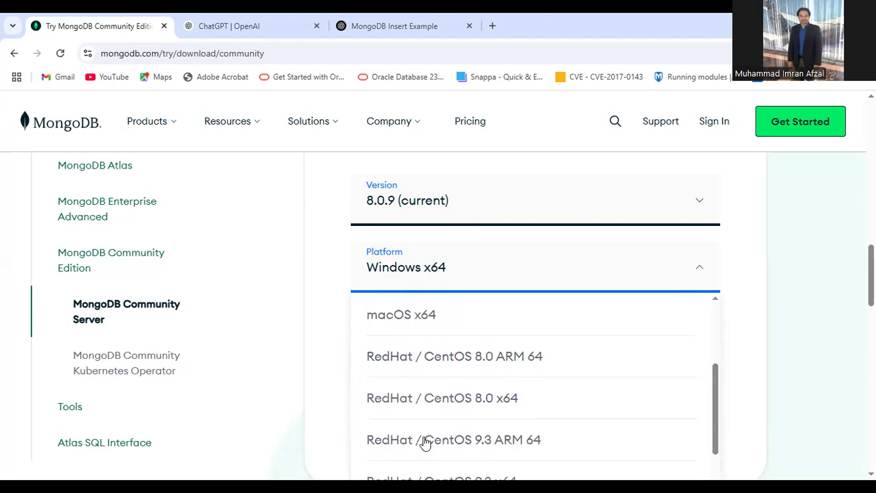
left_click(330, 275)
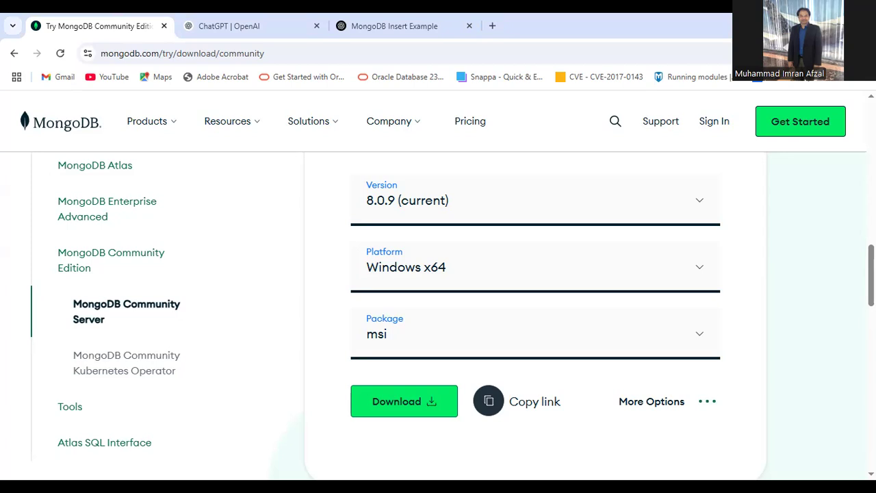
left_click(380, 401)
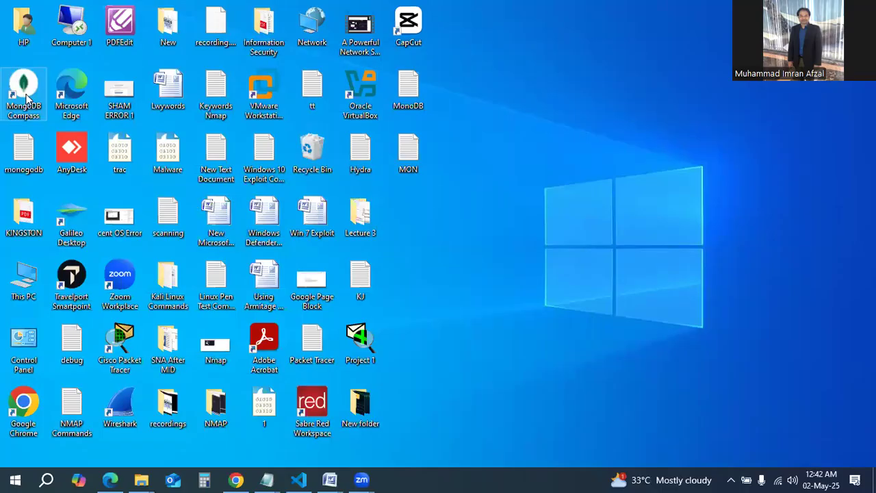
Step: Launch MongoDB Compass from the desktop and return to the desktop
left_click(26, 98)
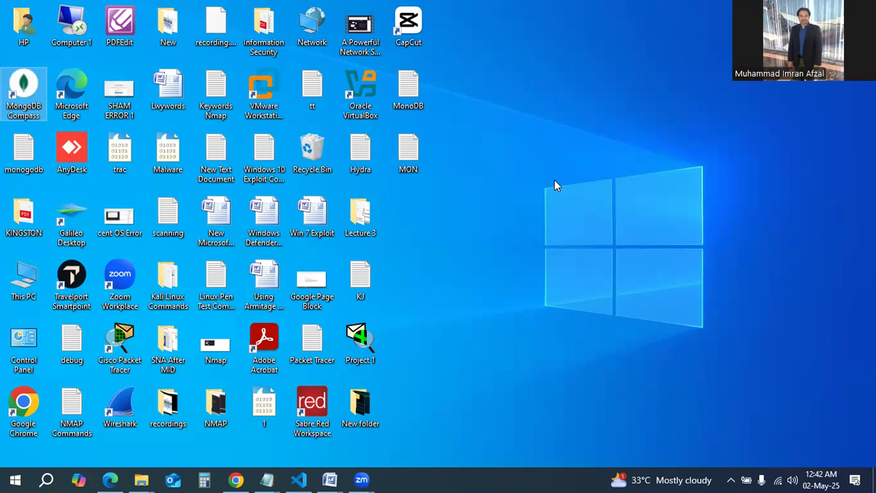
key("Return")
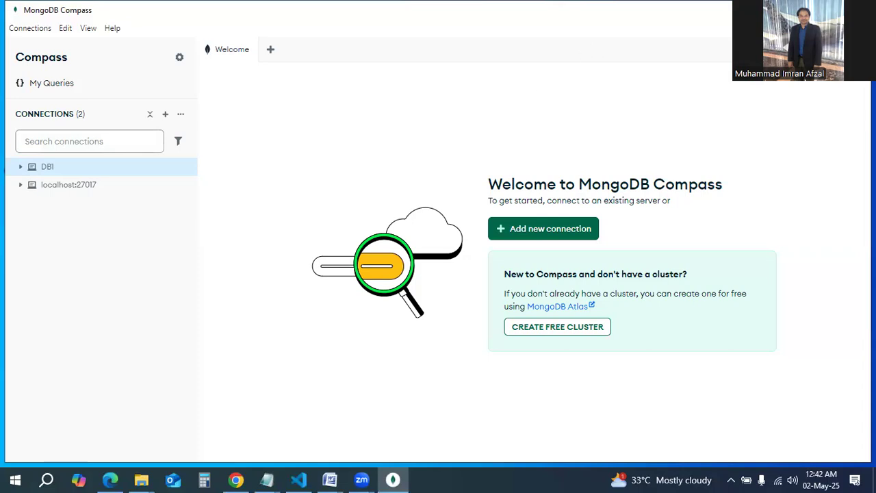
key("super+d")
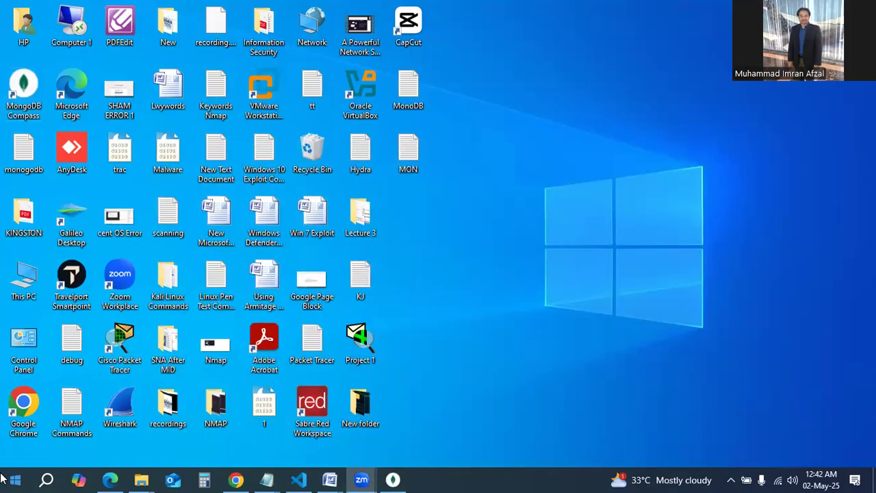
Step: Search Windows for cmd and open a Command Prompt window
left_click(47, 479)
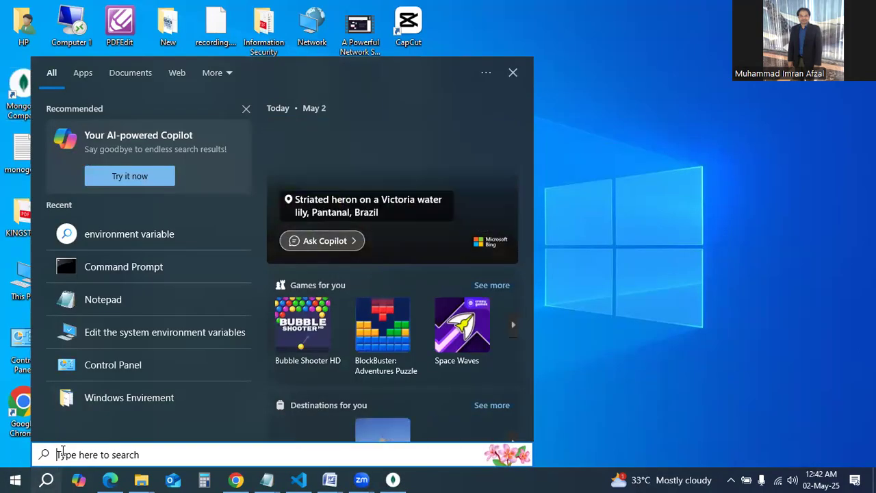
type("cmd")
key("Return")
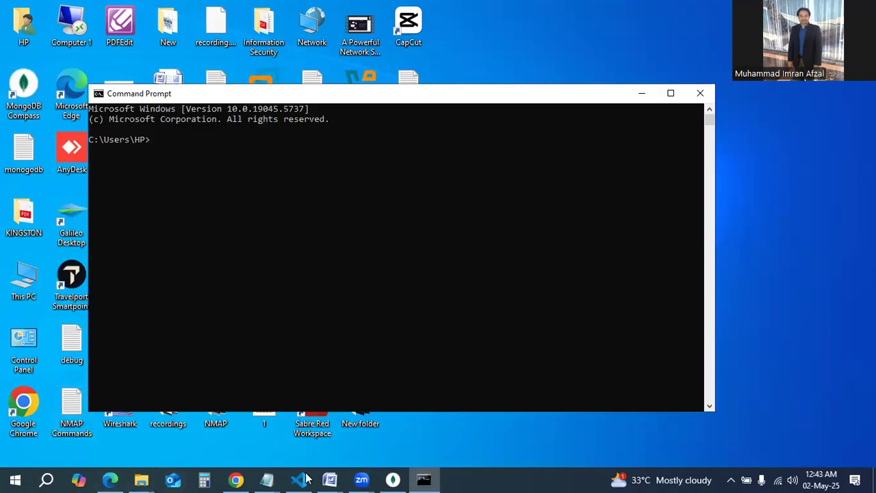
left_click(361, 479)
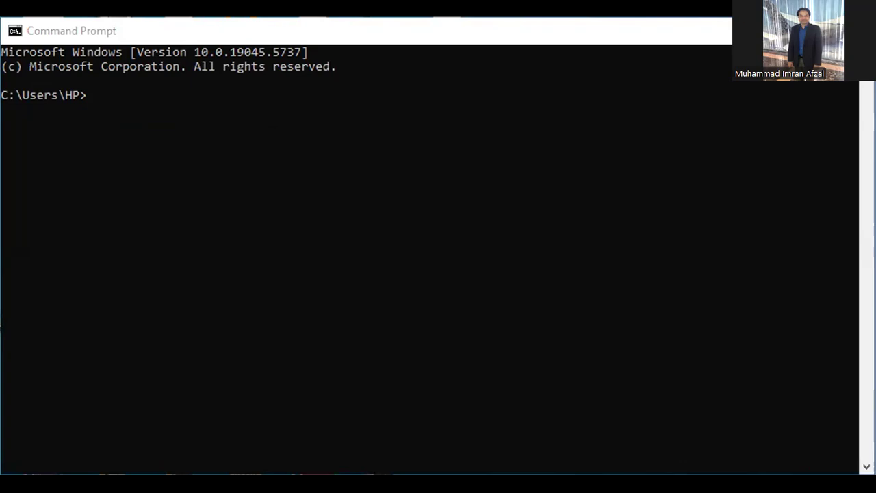
Step: Check the installed MongoDB server version by running mongod --version
left_click(88, 90)
key("Escape")
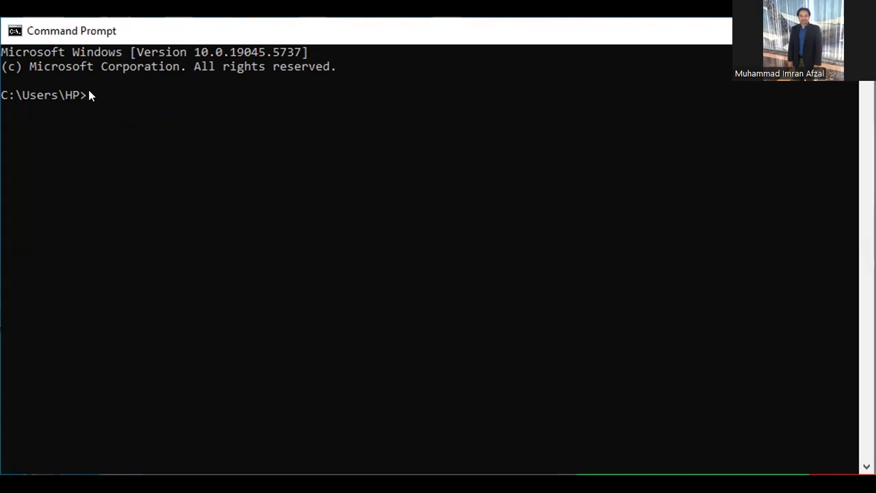
left_click(88, 91)
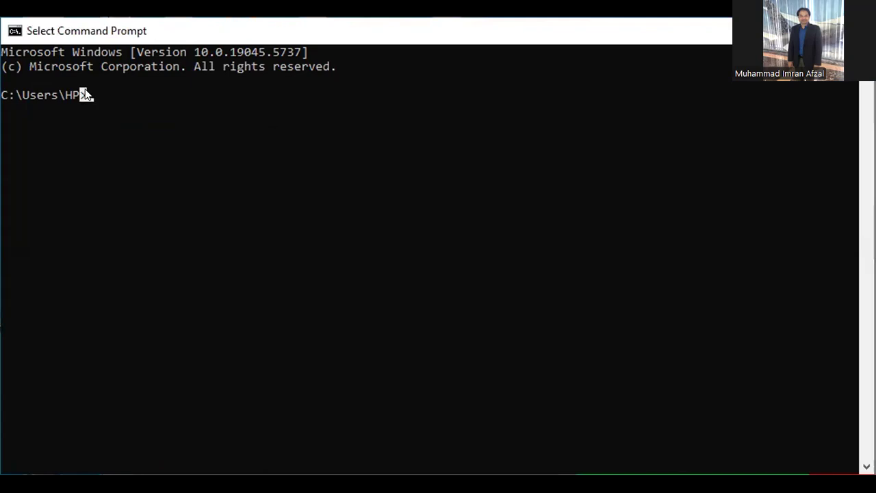
key("Escape")
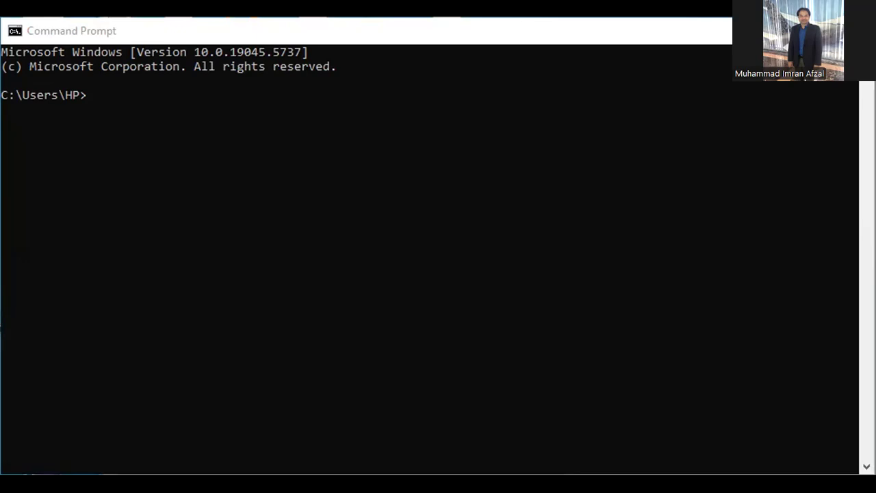
left_click(106, 98)
type("mongod --version")
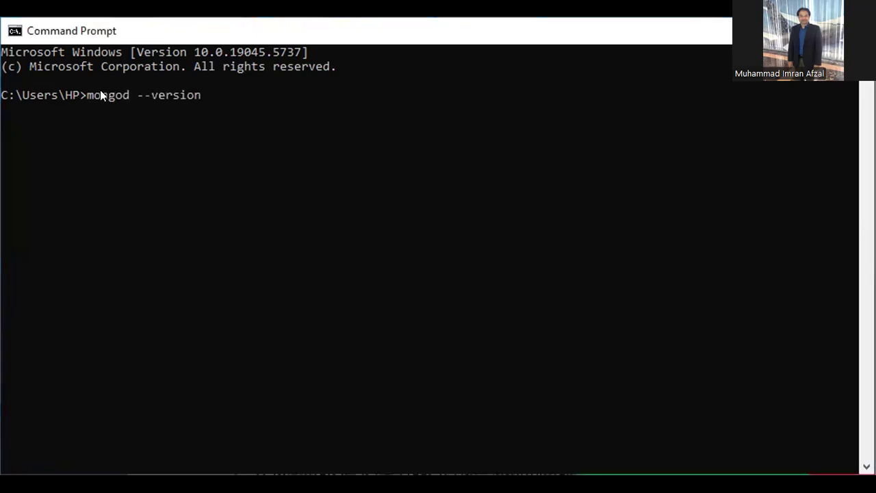
key("Return")
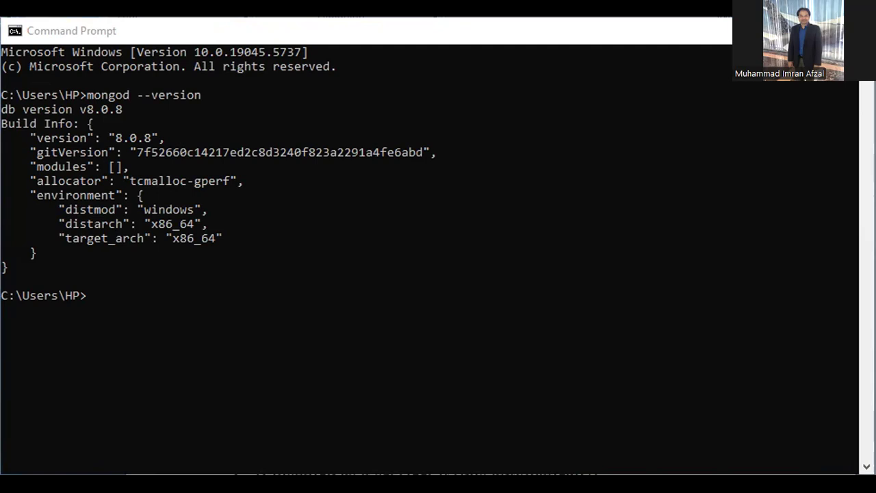
left_click(94, 295)
key("Escape")
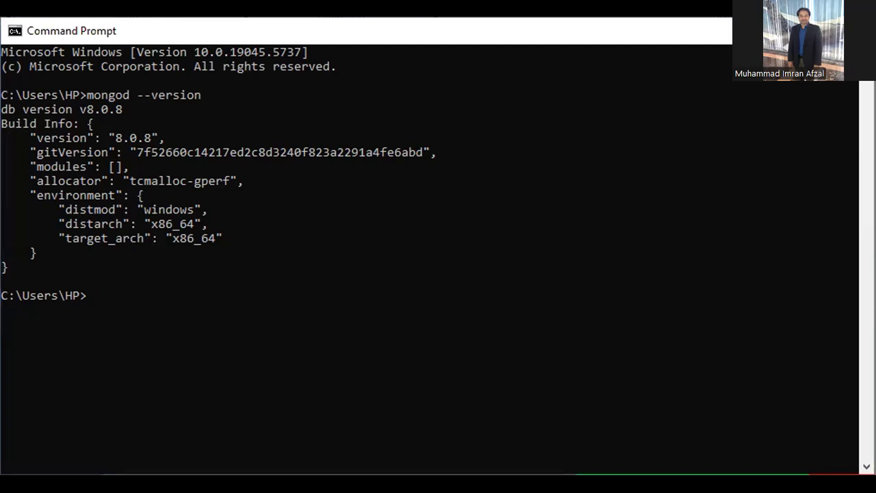
Step: Start the MongoDB shell from the command prompt with mongosh
key("alt+Tab")
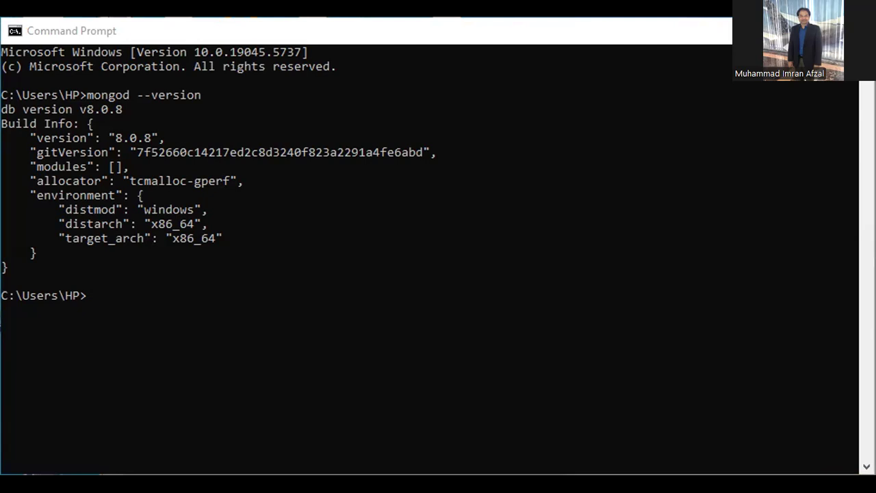
left_click(308, 418)
type("mon")
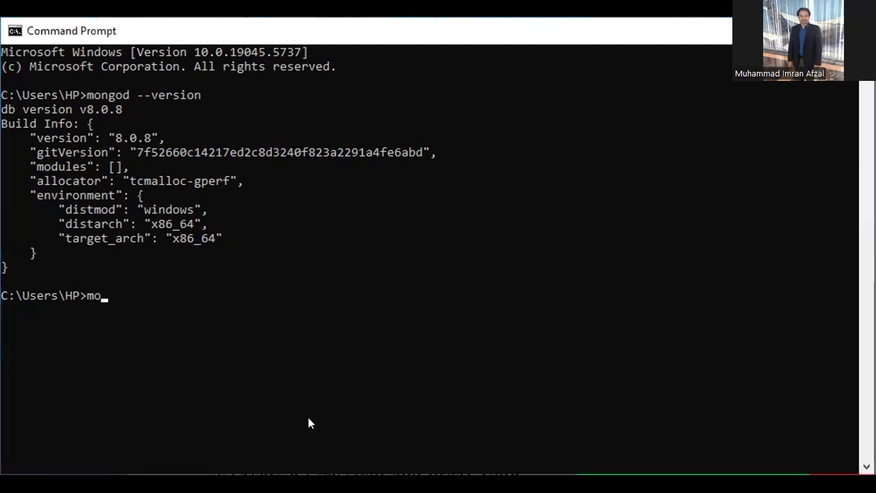
type("o")
type("sh")
key("BackSpace")
key("BackSpace")
key("BackSpace")
type("go")
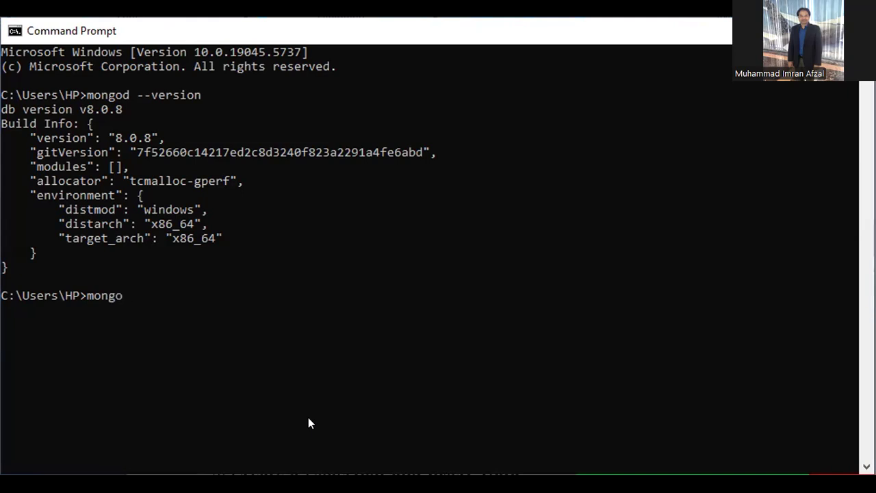
type("sh")
key("Return")
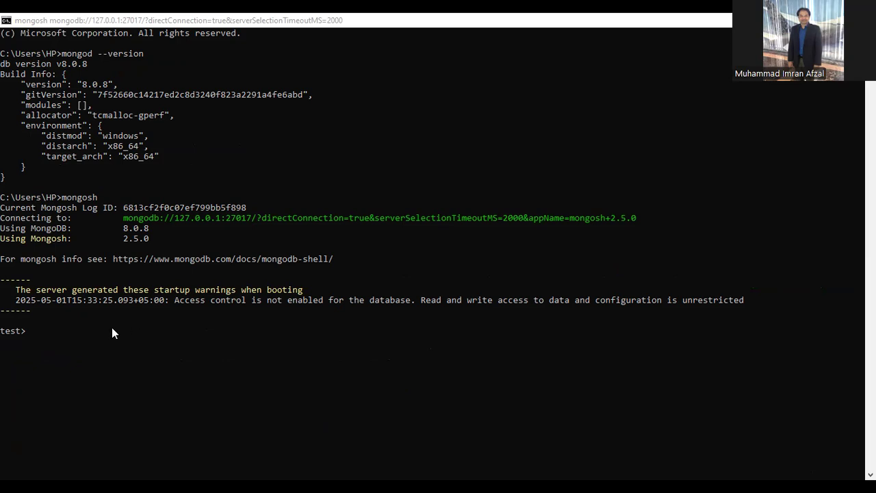
Step: List the databases on the connected server with show dbs
left_click(40, 327)
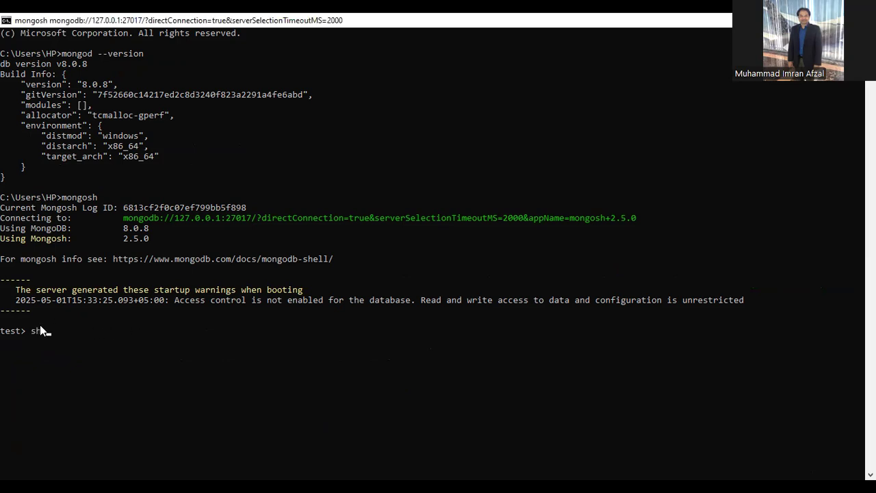
type("show dbs")
key("Return")
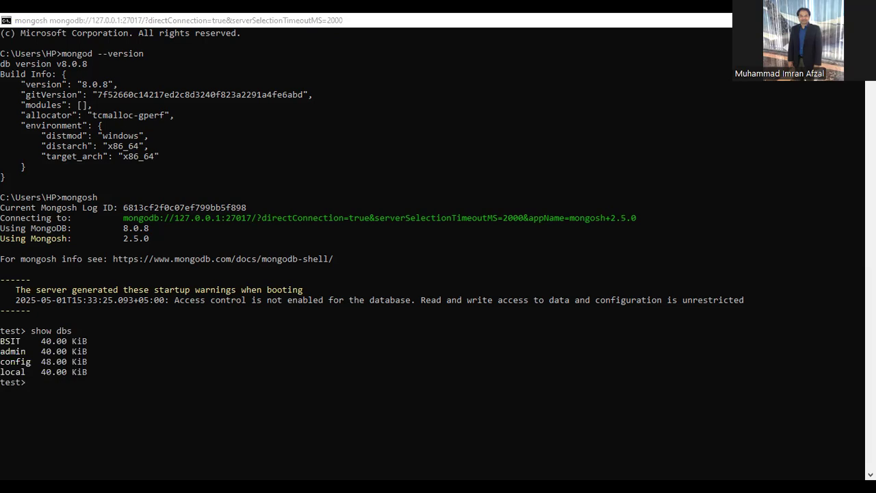
Step: Switch the shell to the BSIT database with use BSIT
left_click(30, 383)
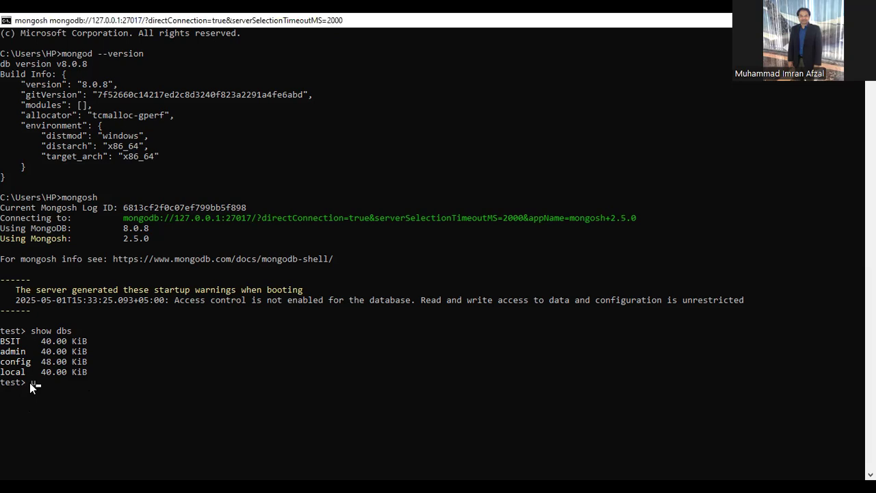
type("use BSIT")
key("Return")
Step: Create a collection named Employee1 in the BSIT database by running db.createCollection("Employee1")
key("alt+Tab")
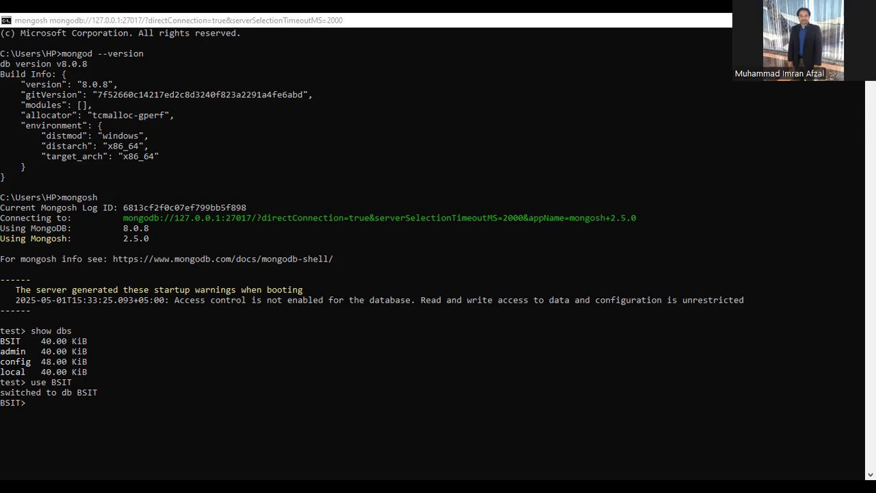
right_click(31, 401)
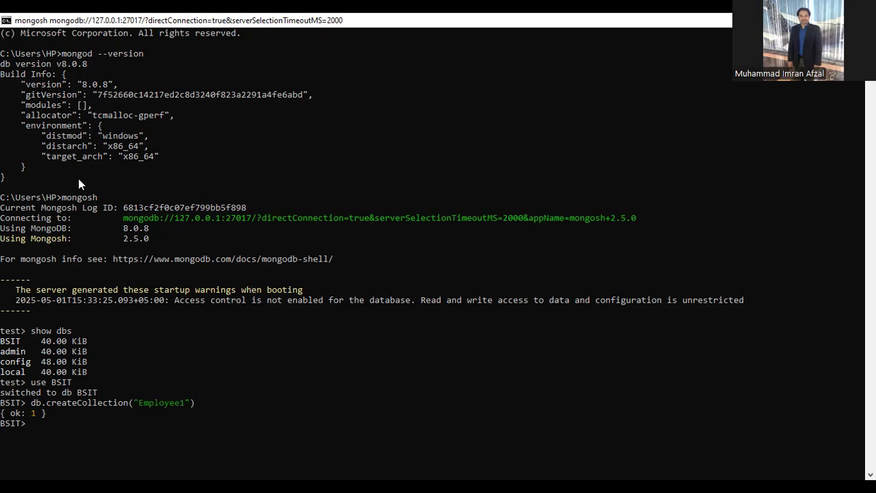
scroll(148, 229, "up", 1)
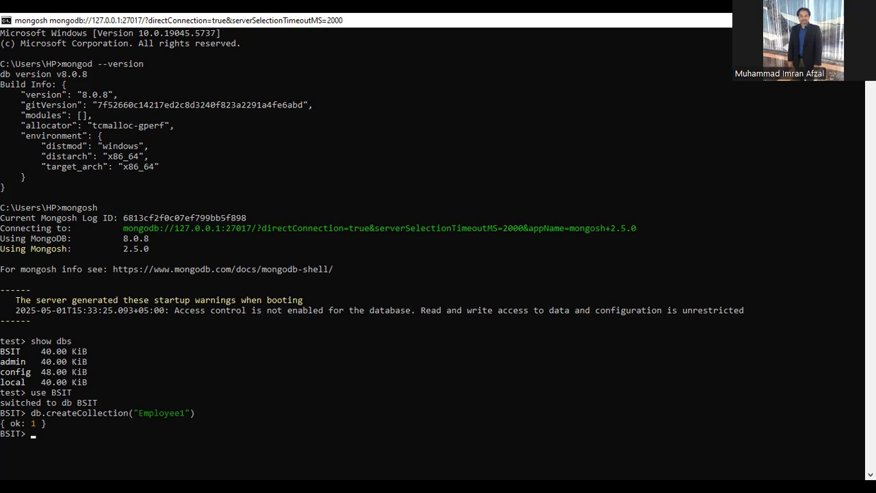
Step: Switch to File Explorer and open the MongoDB bin folder at C:\Program Files\MongoDB\Server\8.0\bin
key("alt+Tab")
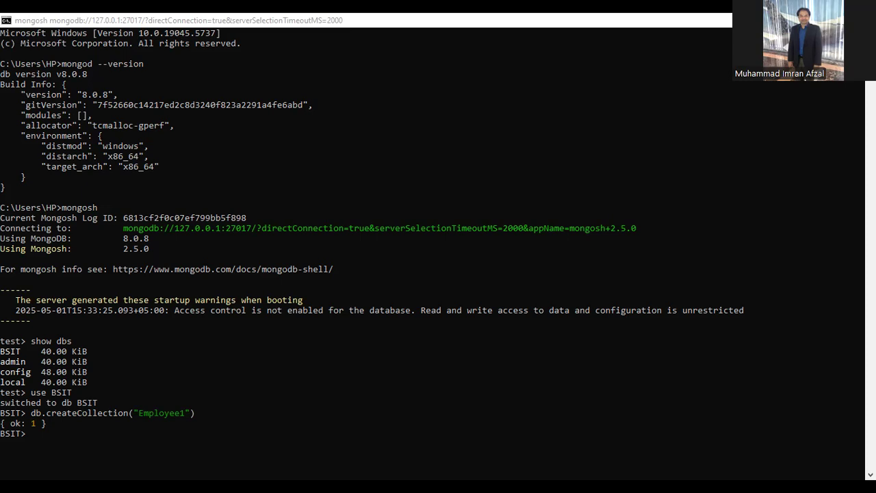
key("alt+Tab")
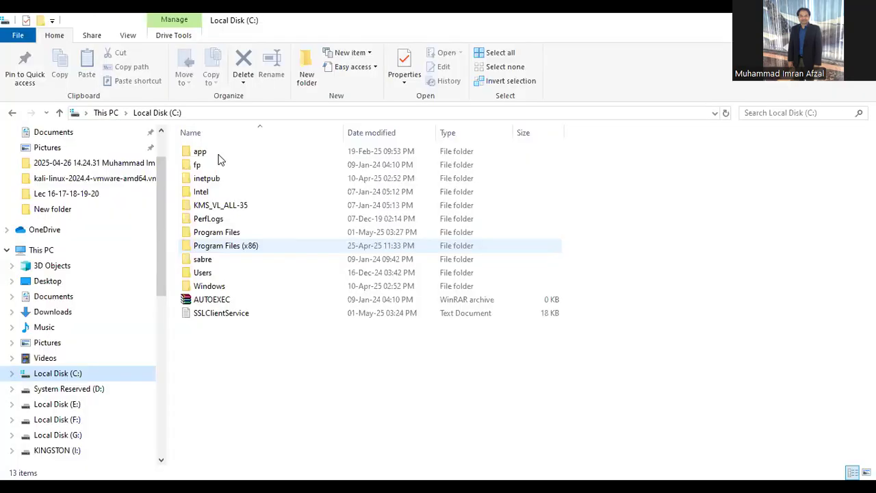
double_click(225, 232)
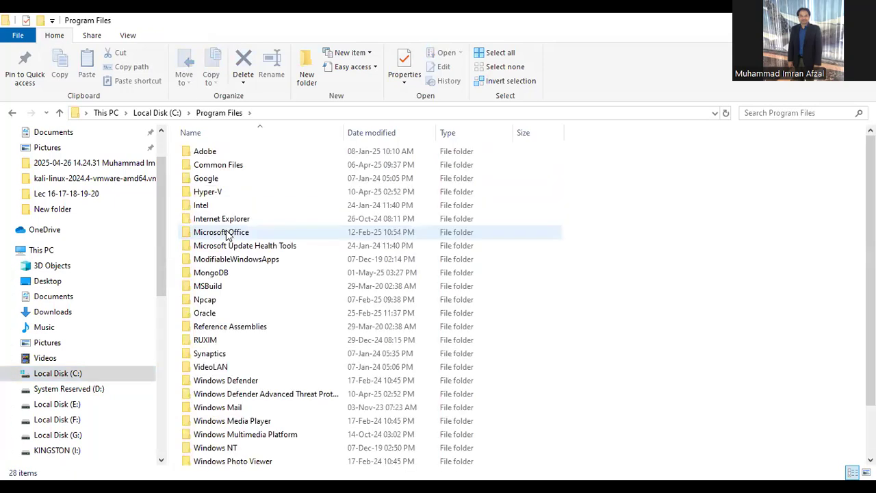
double_click(226, 273)
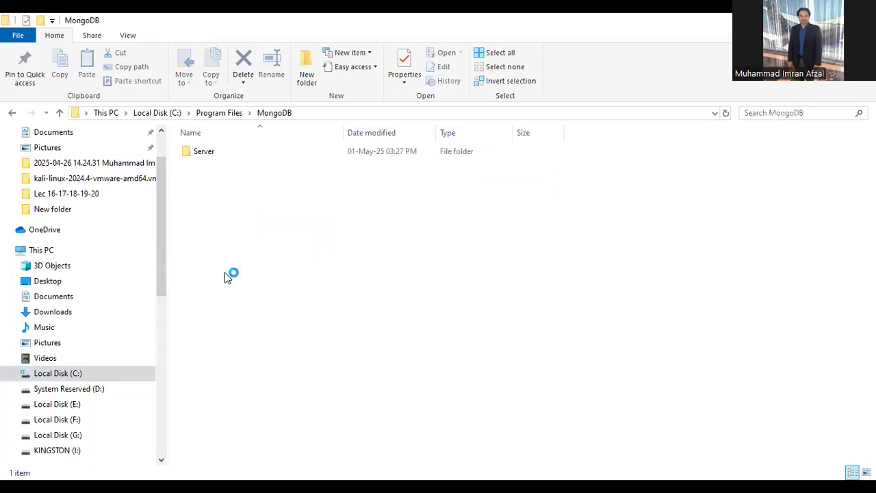
double_click(212, 153)
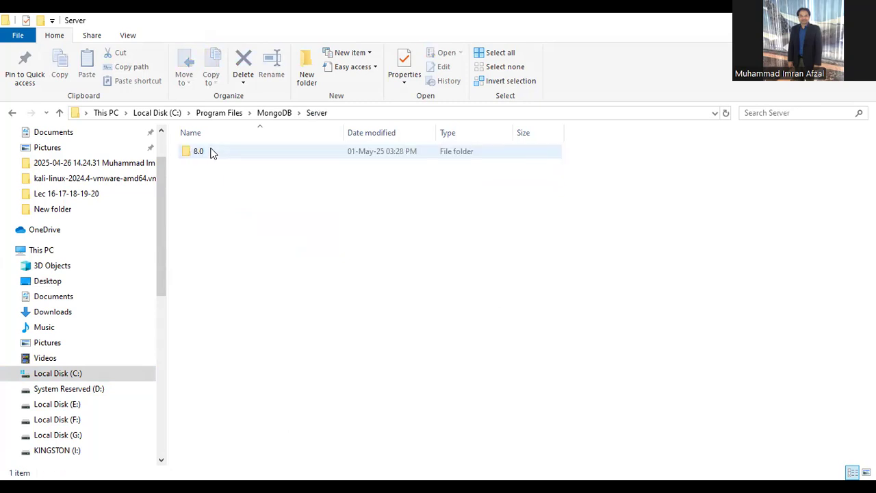
double_click(212, 152)
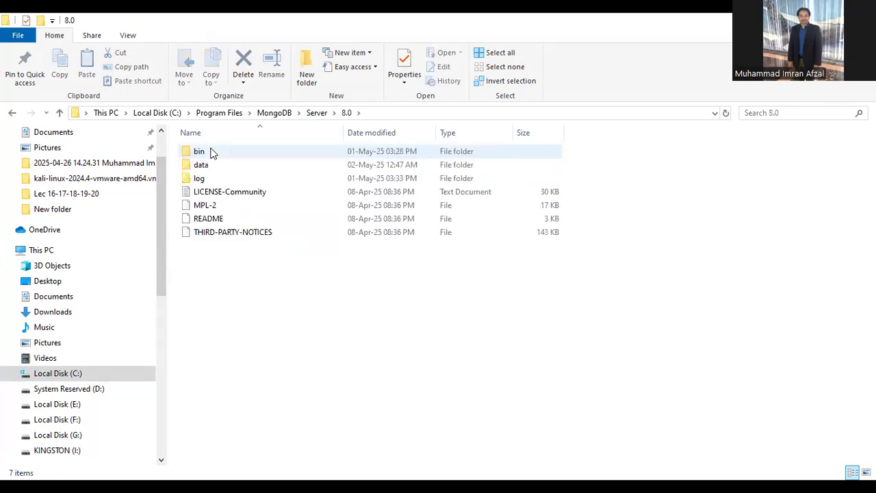
double_click(211, 152)
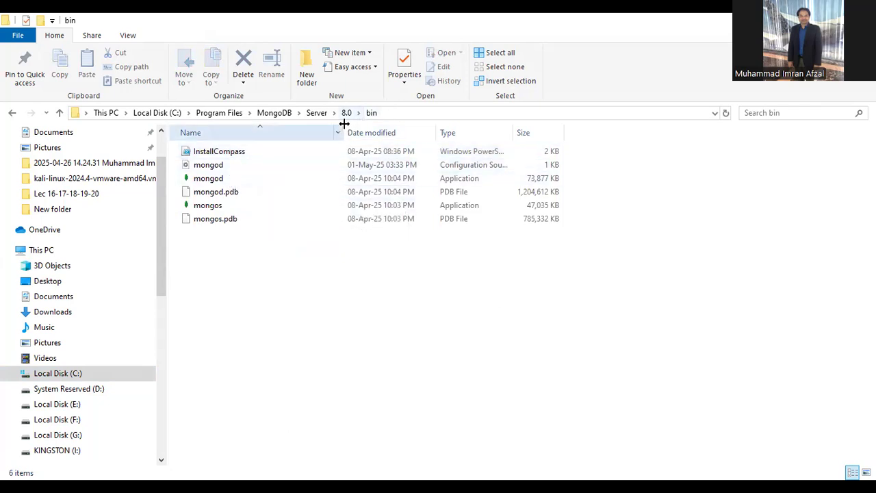
Step: Widen the Name column in the bin folder and display its files as large icons
left_click_drag(345, 131, 481, 128)
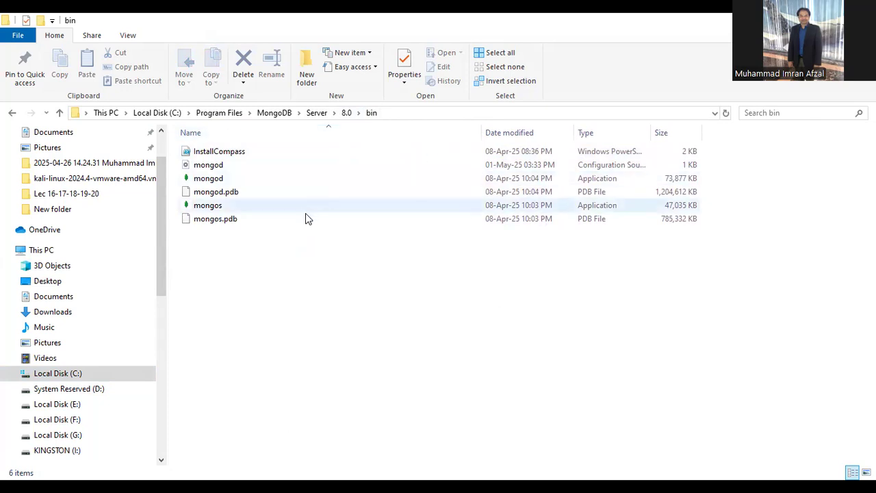
right_click(305, 213)
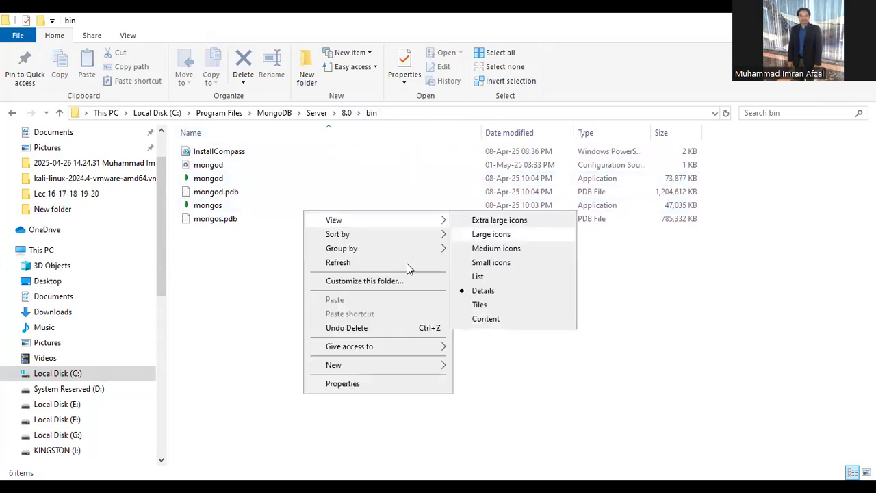
left_click(491, 234)
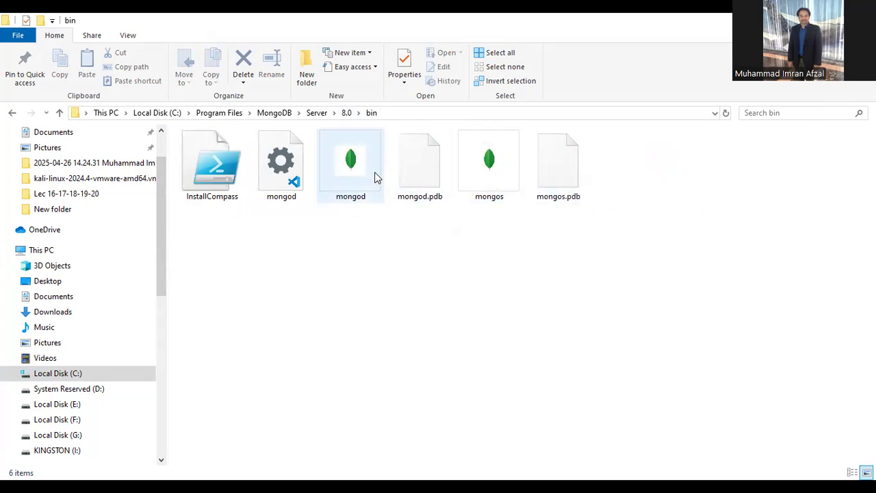
Step: Copy the address of the MongoDB bin folder
left_click(400, 113)
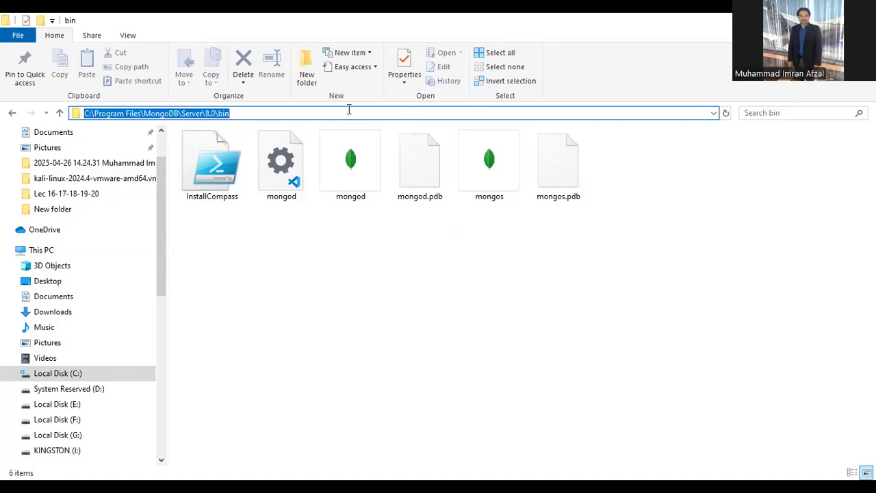
left_click(300, 111)
right_click(300, 111)
left_click(251, 112)
left_click(249, 258)
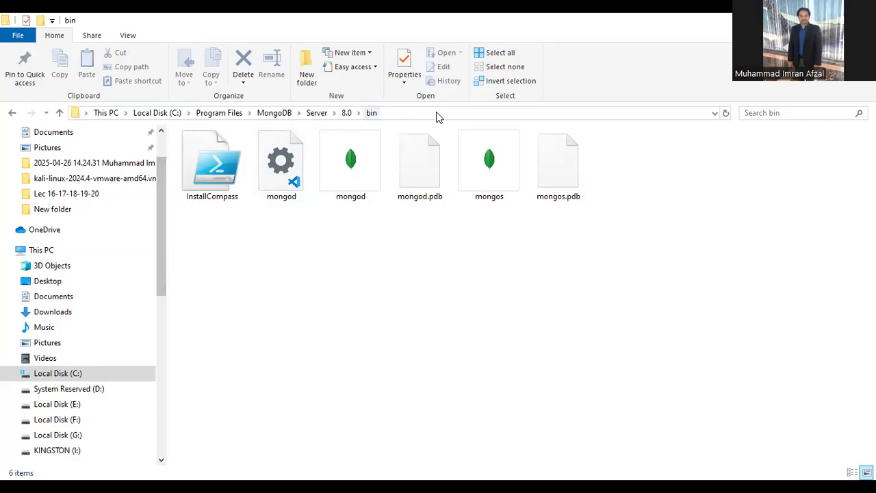
right_click(464, 113)
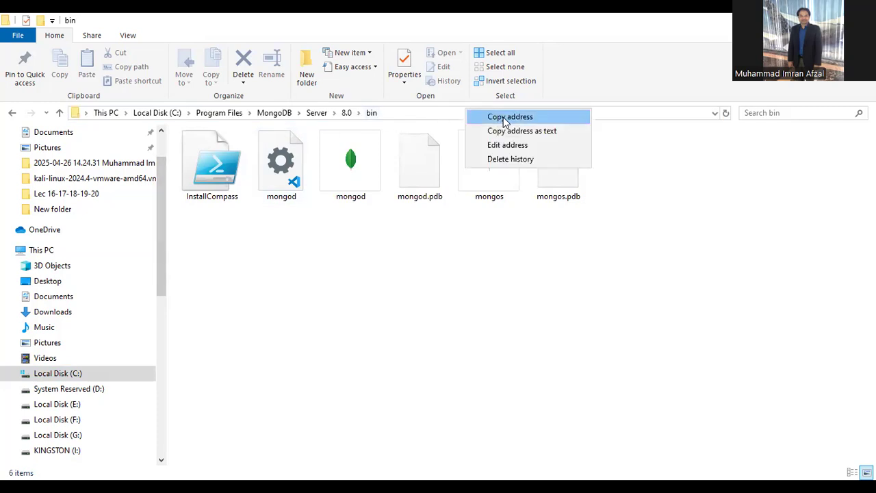
left_click(525, 117)
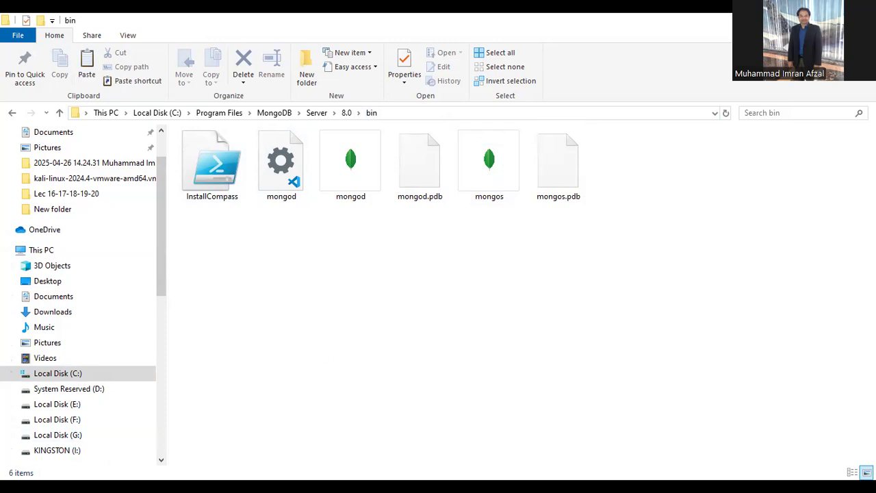
Step: Switch to Chrome, return to the Google results and search for mongodb shell download
key("super")
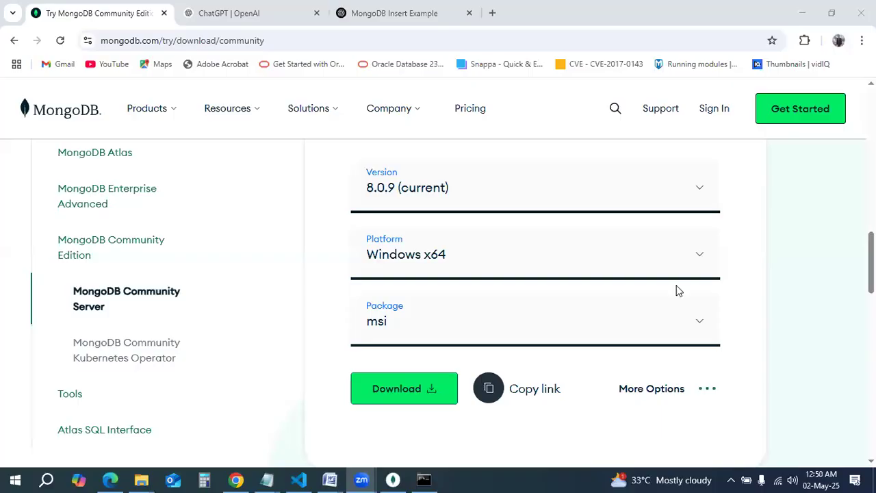
left_click(14, 41)
left_click(14, 41)
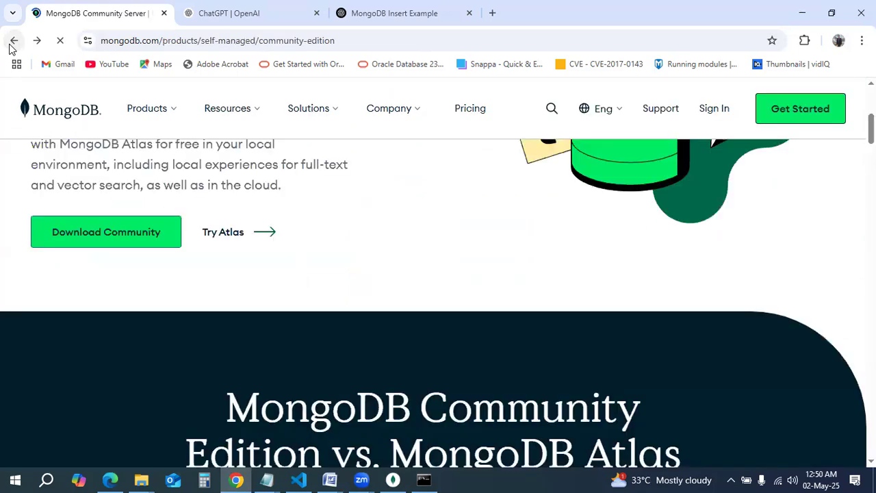
left_click(12, 41)
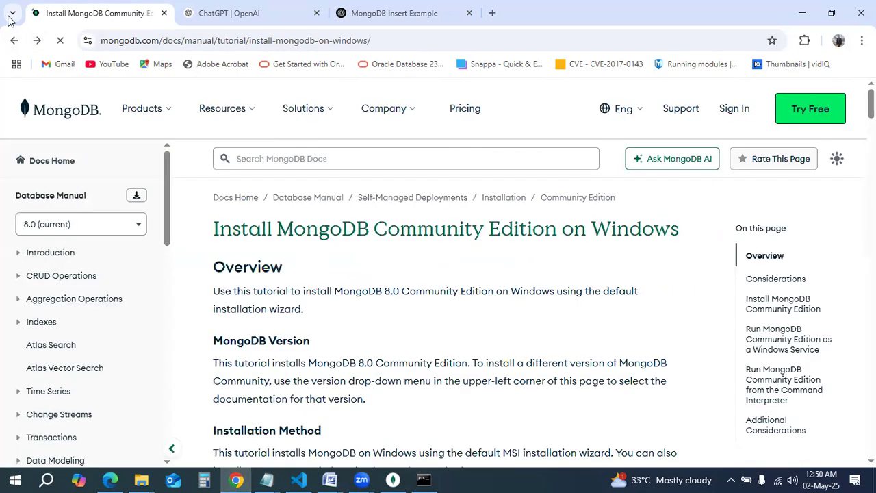
left_click(13, 41)
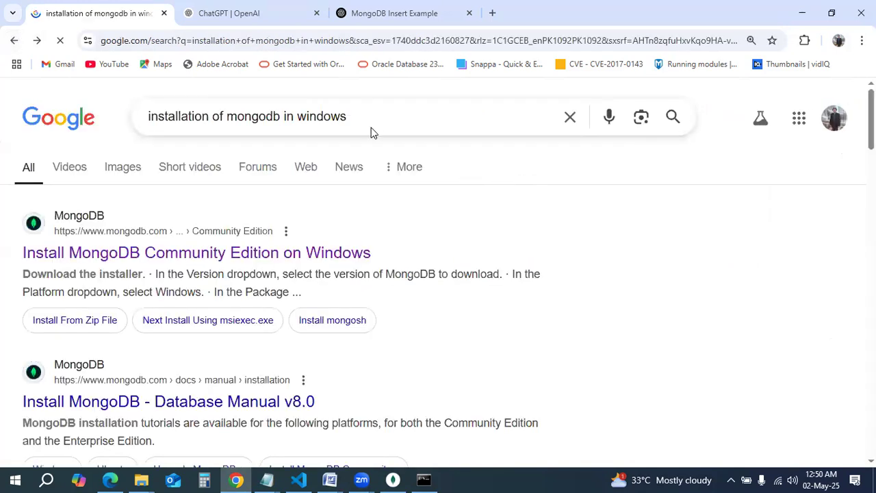
triple_click(292, 115)
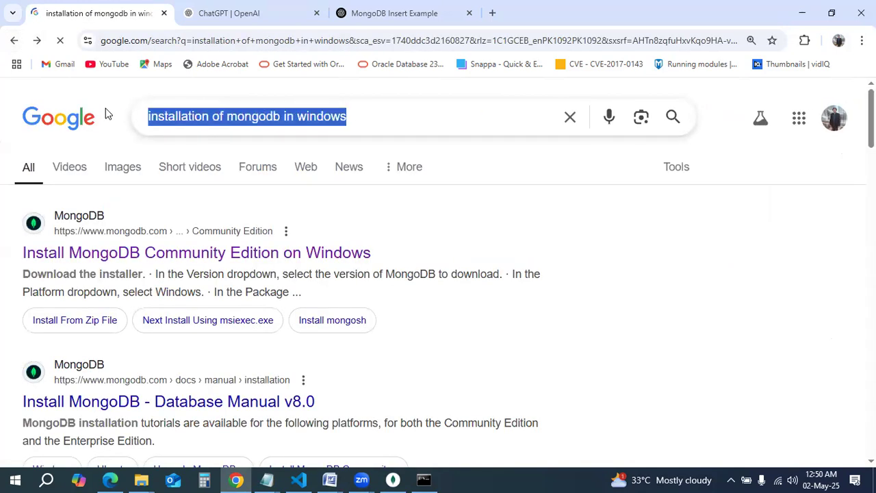
type("Mono")
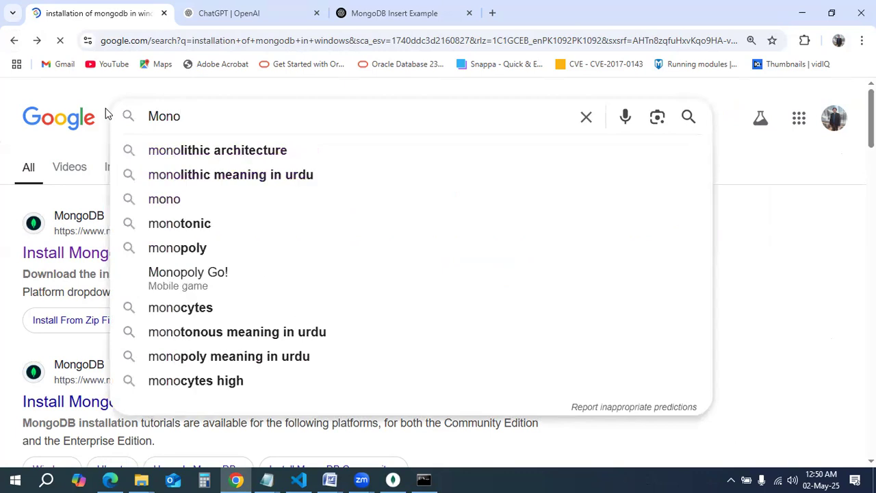
type("DB Sh")
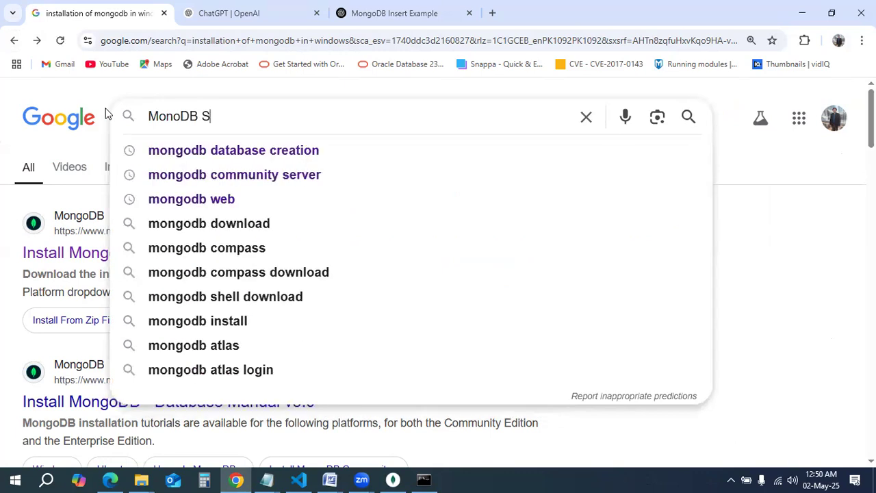
left_click(195, 148)
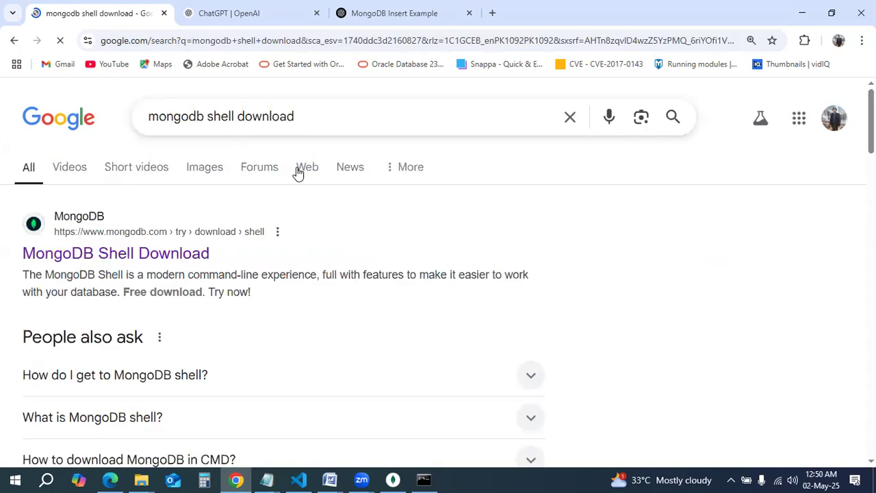
Step: Open the MongoDB Shell Download page from the search results and look over its description
left_click(163, 255)
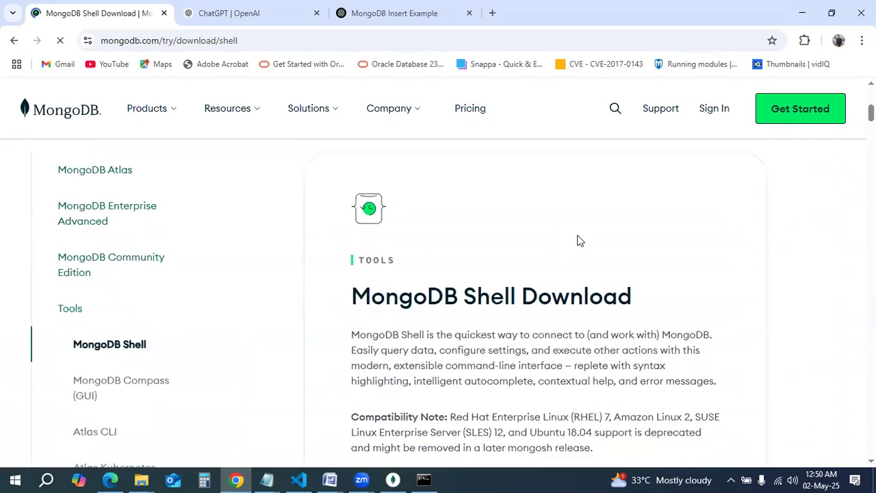
left_click(169, 111)
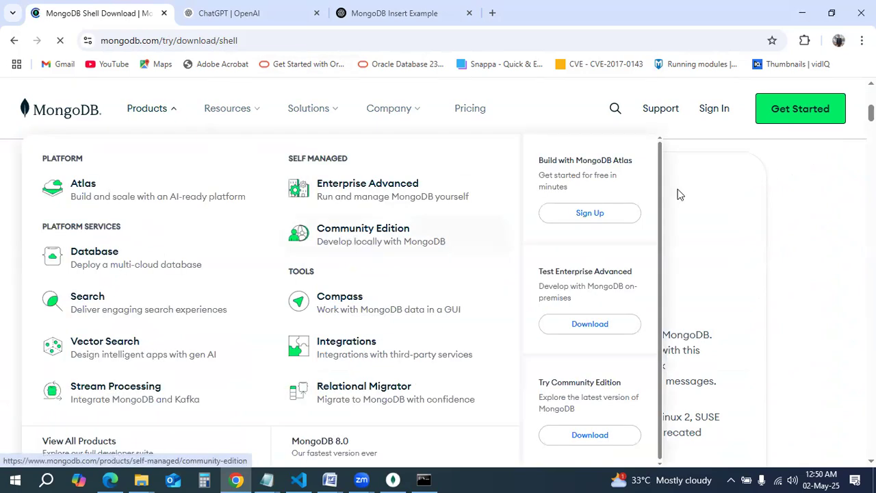
left_click(783, 175)
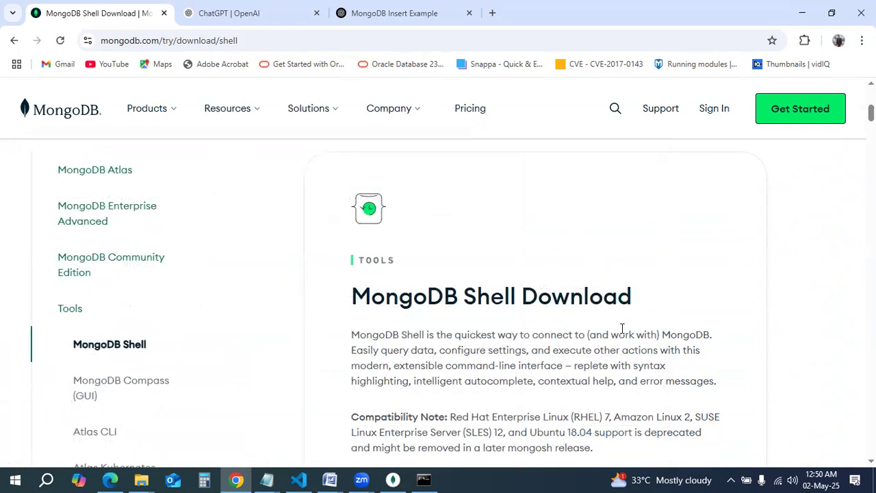
scroll(622, 327, "down", 2)
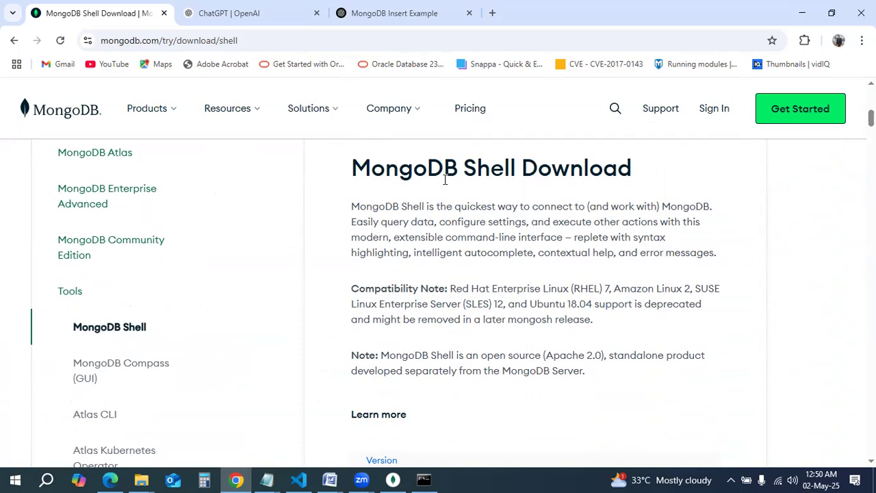
Step: Switch to File Explorer on Local Disk (G:) and run the mongosh-2.5.0-x64 installer
left_click(141, 479)
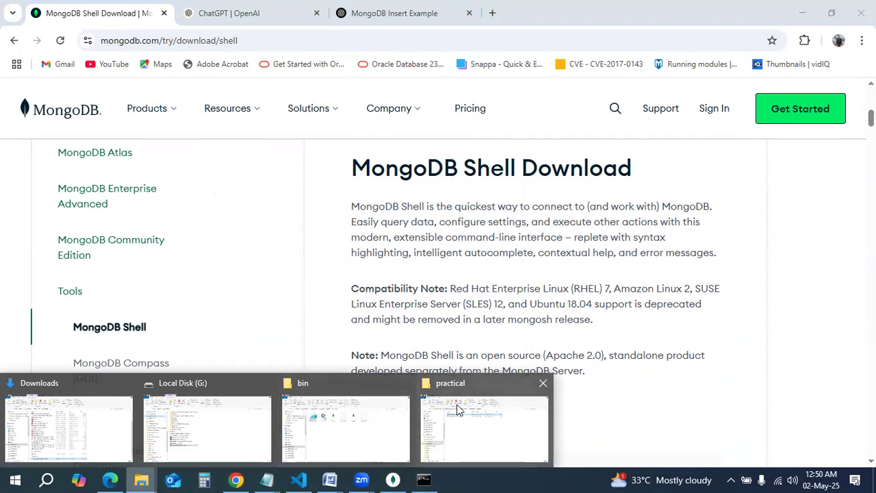
left_click(224, 394)
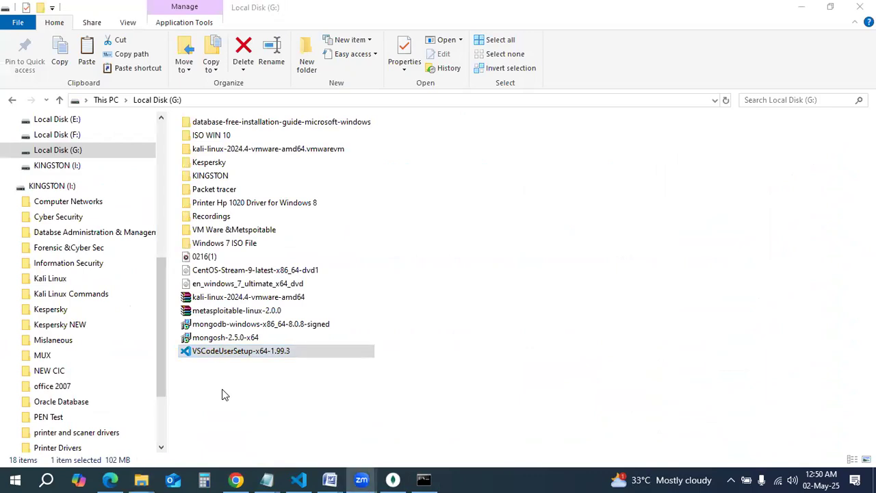
left_click(239, 373)
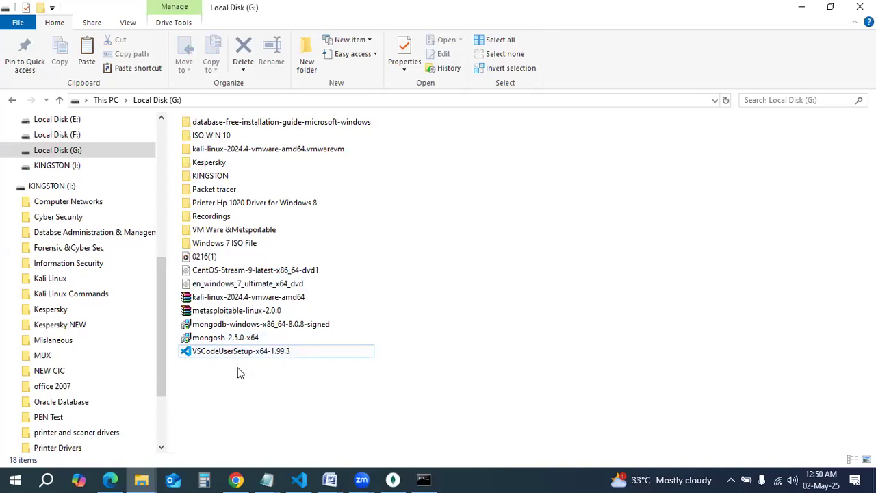
left_click(226, 340)
double_click(226, 338)
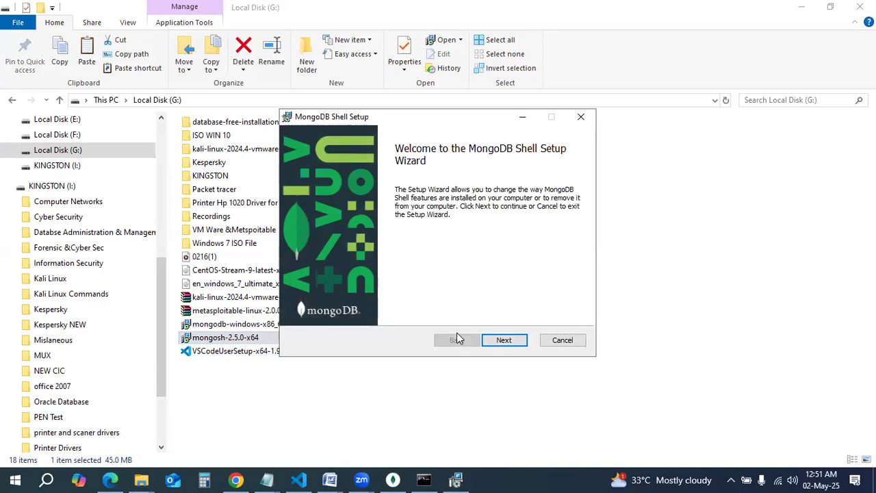
Step: Review the MongoDB Shell setup's change, repair or remove options and cancel the wizard
left_click(504, 340)
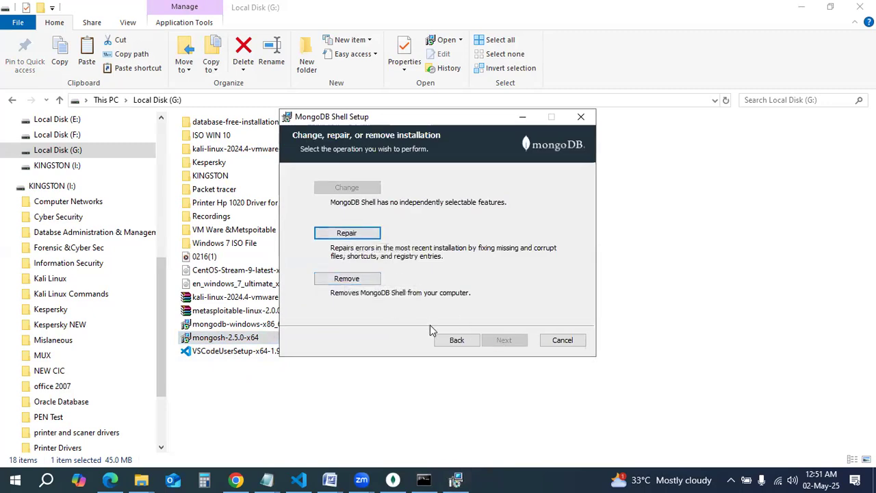
left_click(457, 340)
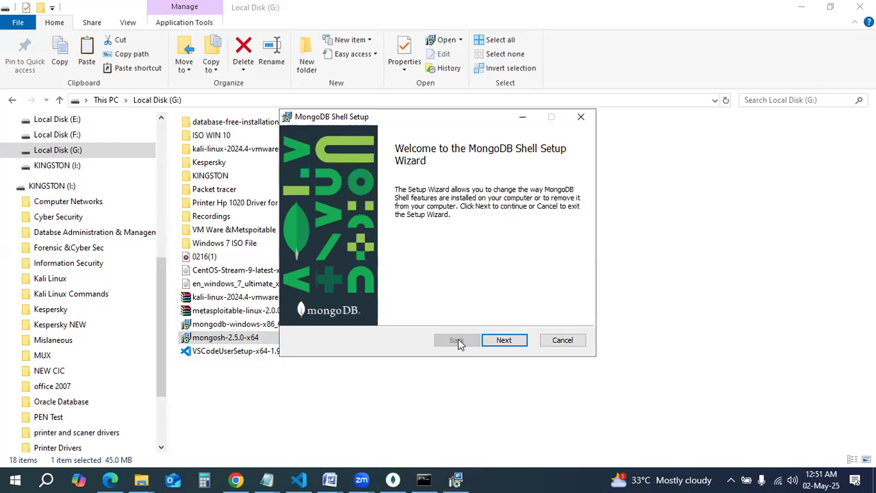
left_click(568, 343)
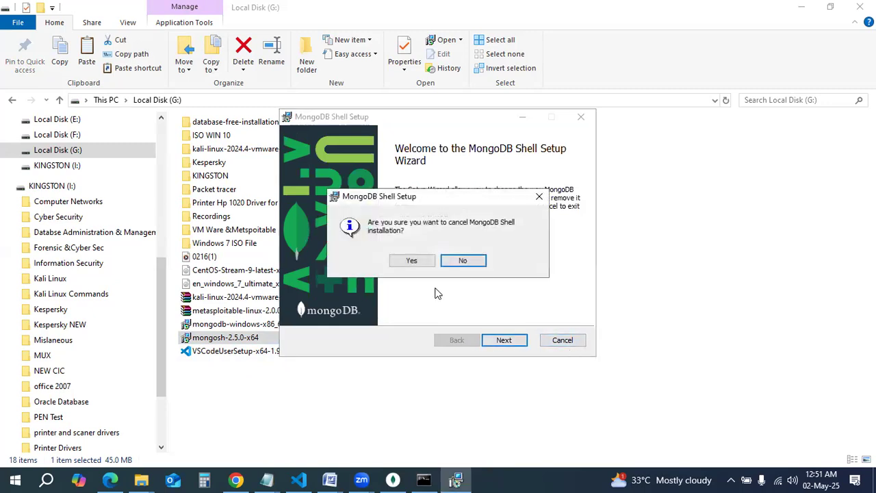
left_click(475, 262)
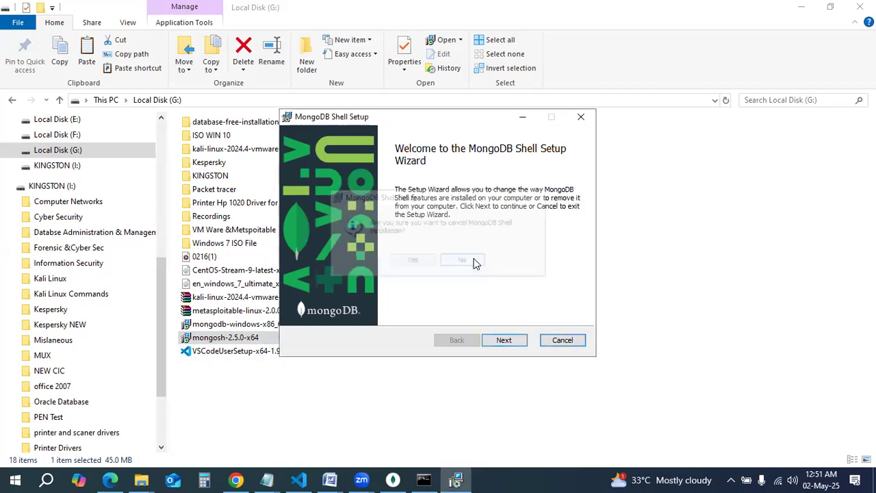
left_click(562, 342)
left_click(416, 258)
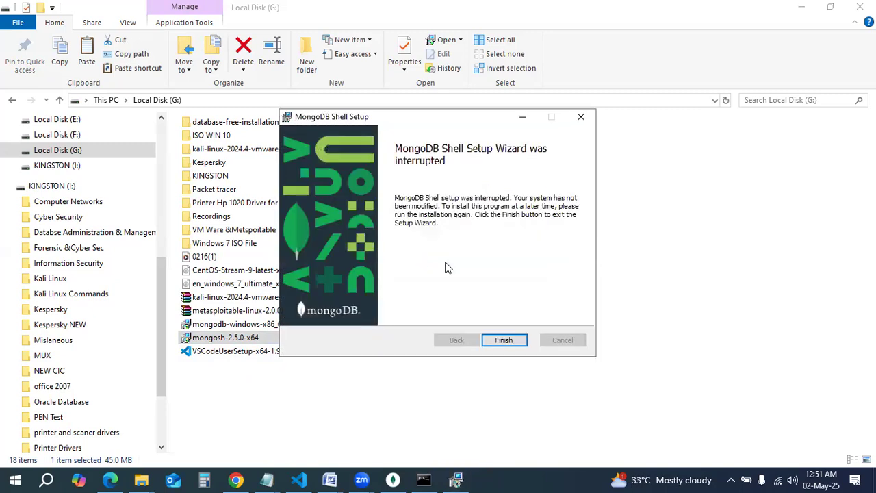
Step: Exit the interrupted MongoDB Shell setup wizard and minimize the File Explorer window
left_click(505, 342)
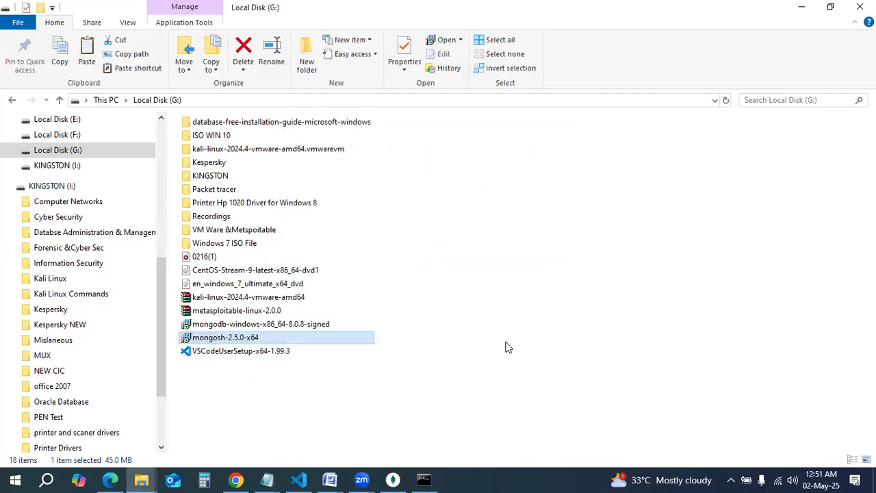
left_click(801, 7)
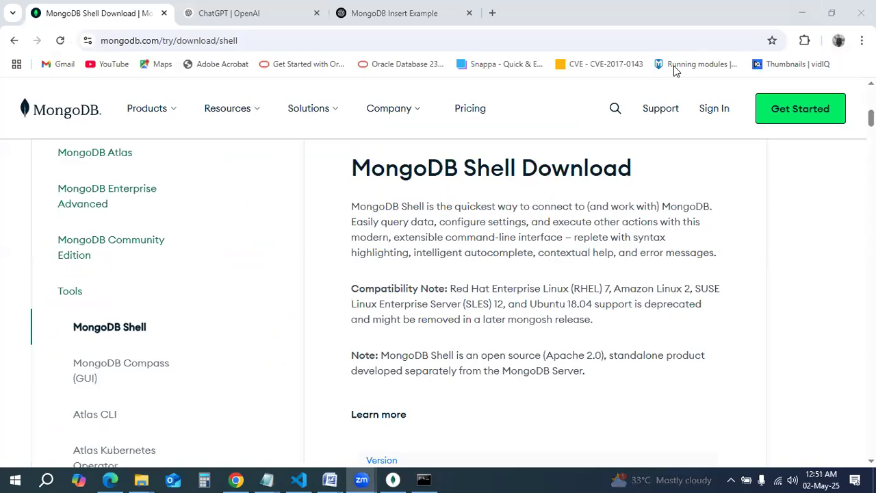
Step: Review the Employee1 createCollection command in the mongosh session and the MonoDB notes, ending on the desktop
left_click(423, 479)
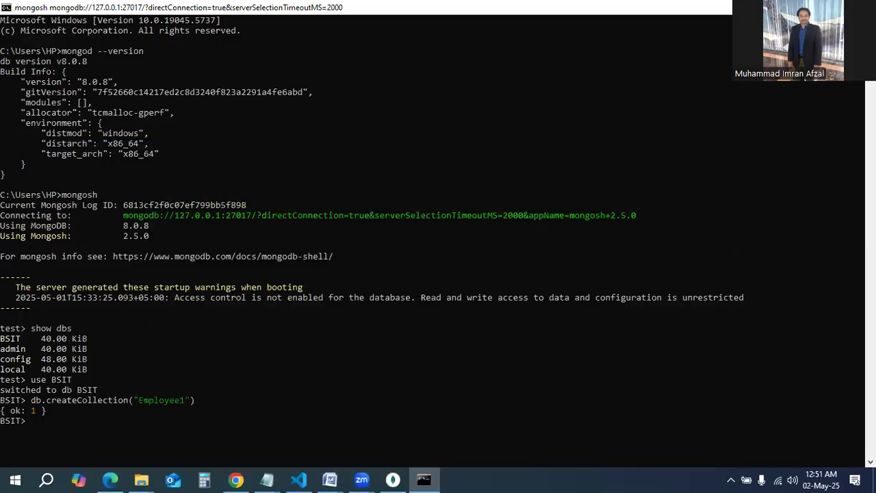
key("alt+Tab")
key("alt+Tab")
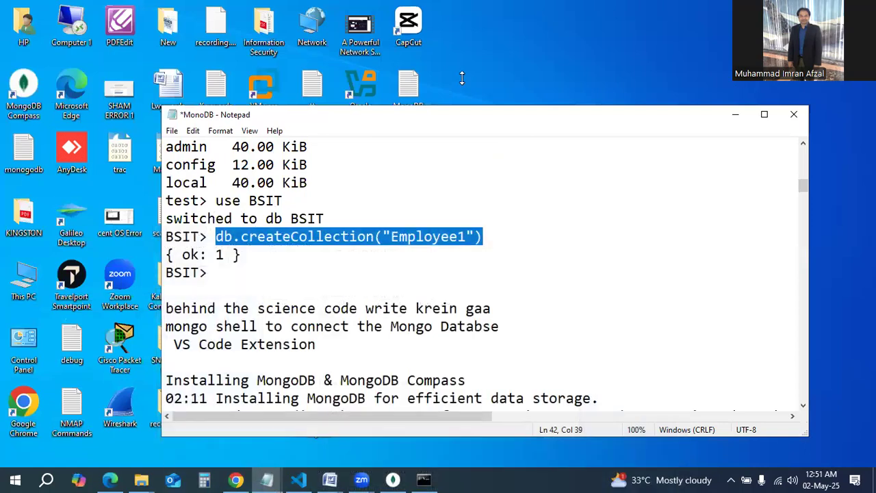
key("super+d")
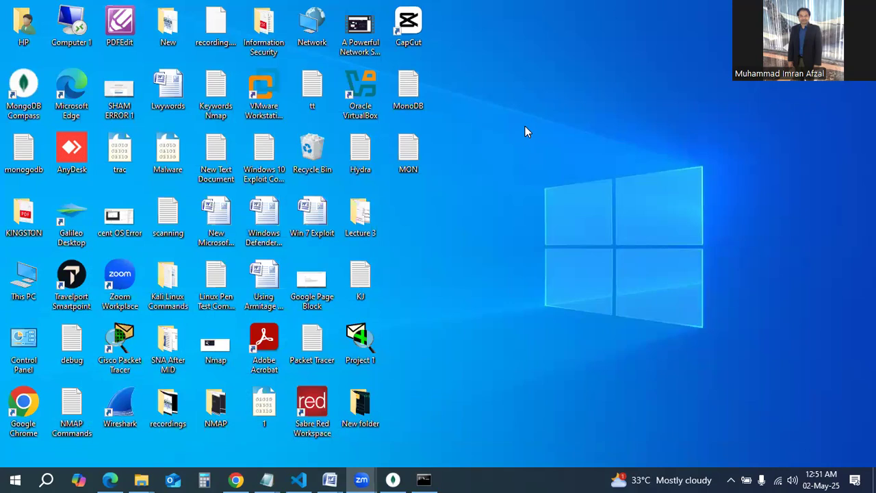
Step: Open Task Manager and look through the running processes whose names begin with M for MongoDB entries
key("ctrl+shift+Escape")
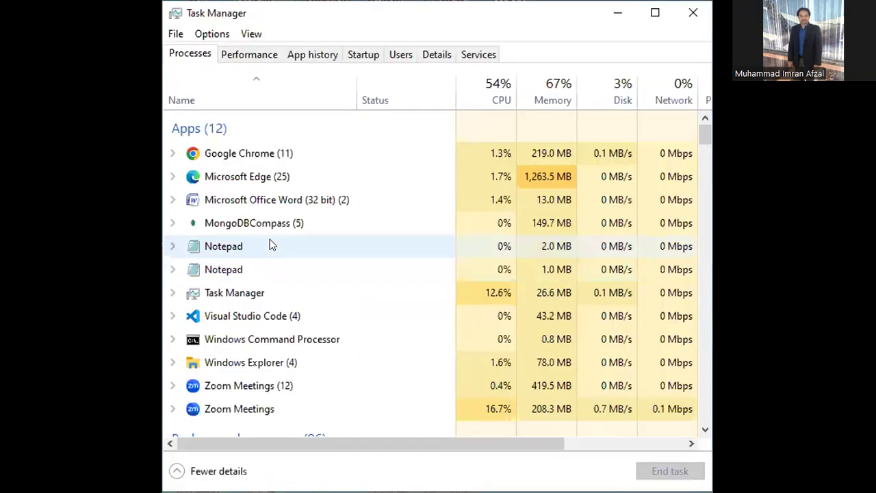
left_click(225, 234)
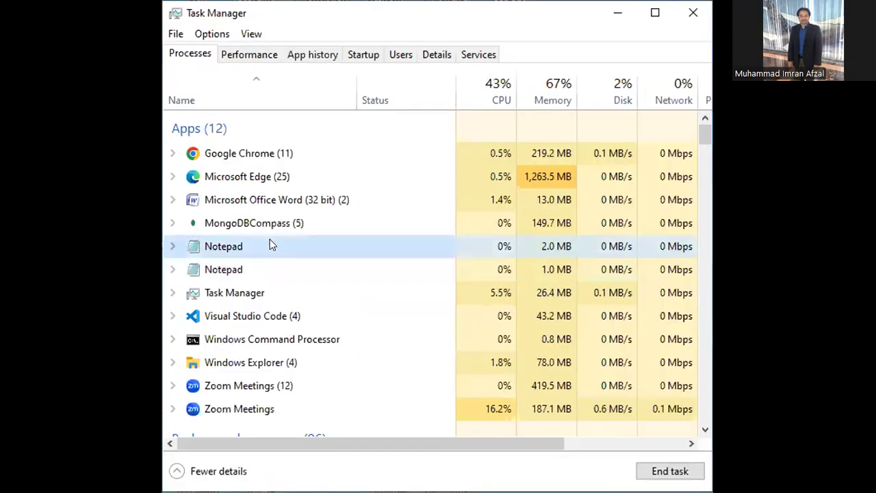
key("m")
key("m")
key("m")
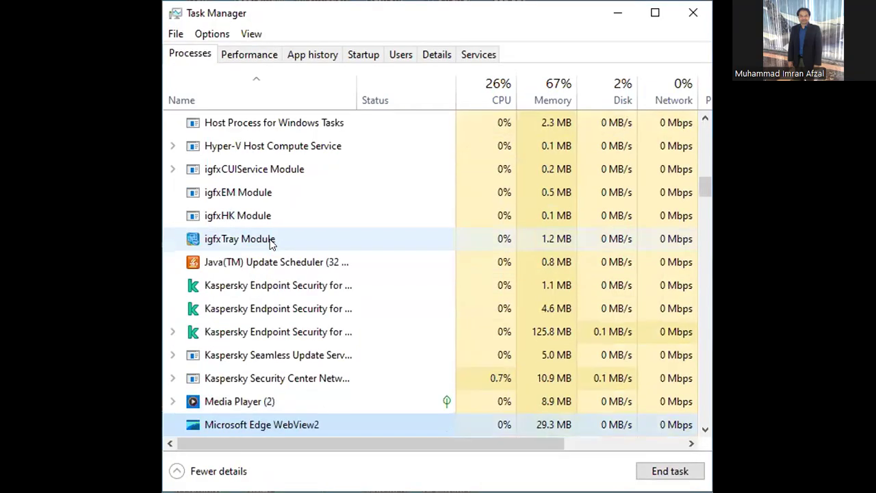
key("m")
key("m")
key("m")
key("m")
key("m")
key("m")
key("m")
key("m")
key("m")
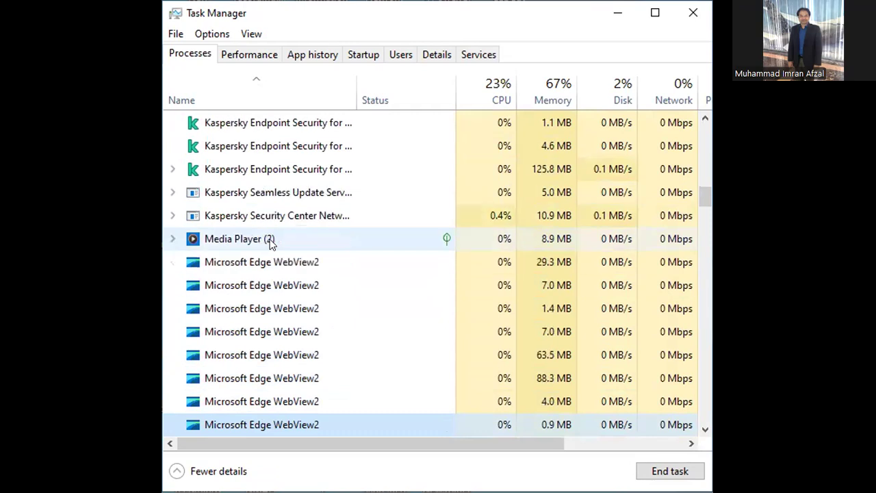
key("m")
key("m")
key("m")
key("m")
key("m")
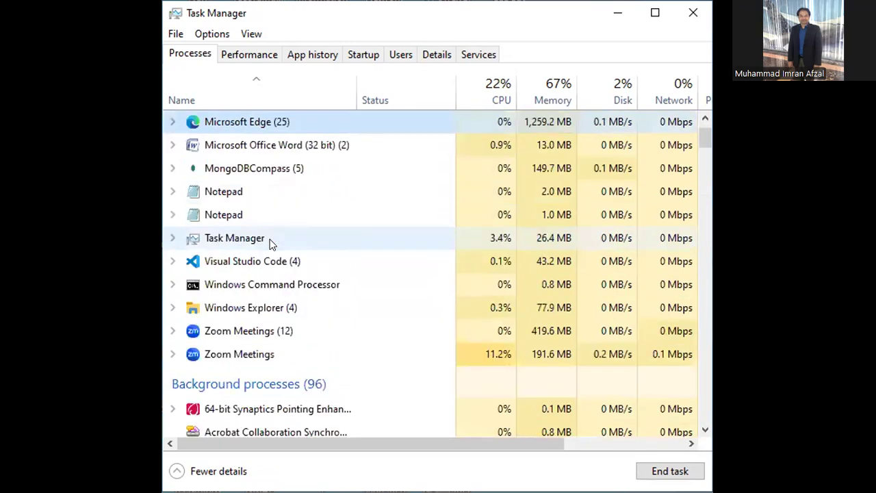
key("m")
key("m")
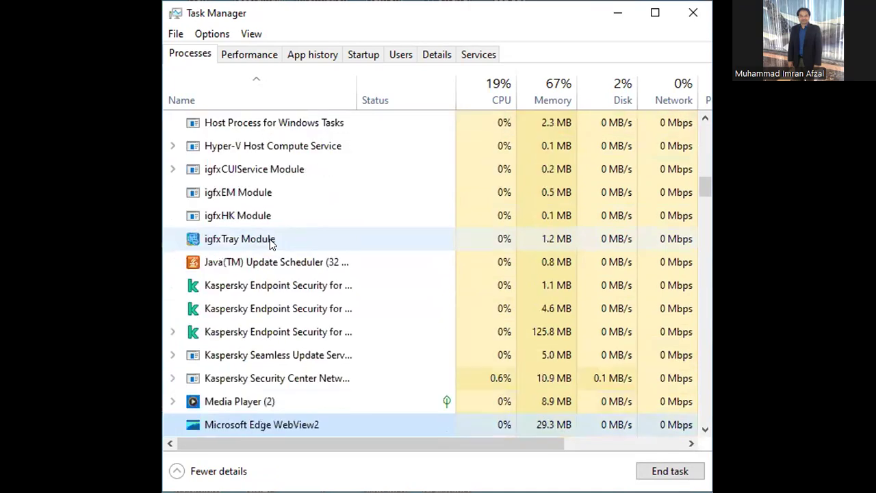
key("m")
key("m")
key("m")
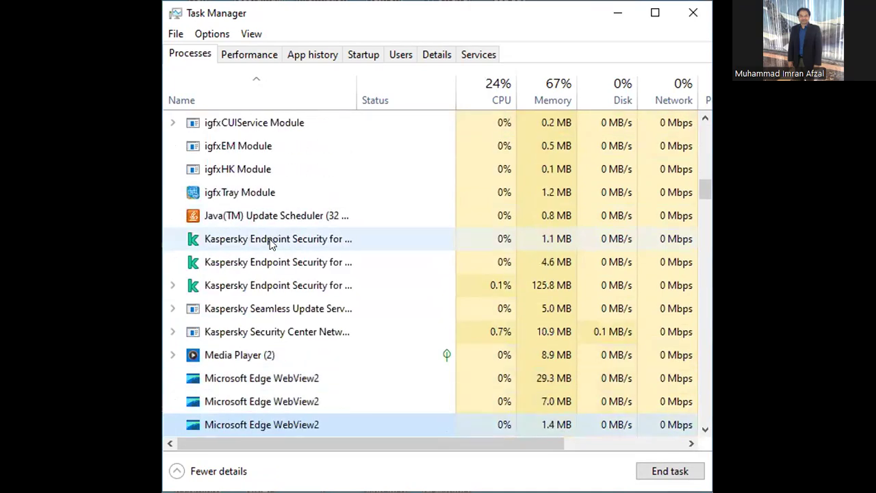
key("m")
key("m")
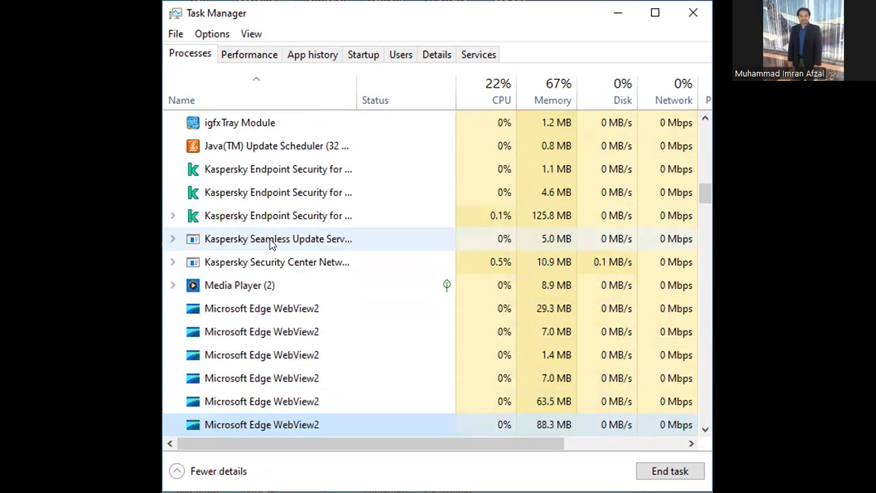
key("m")
key("m")
key("m")
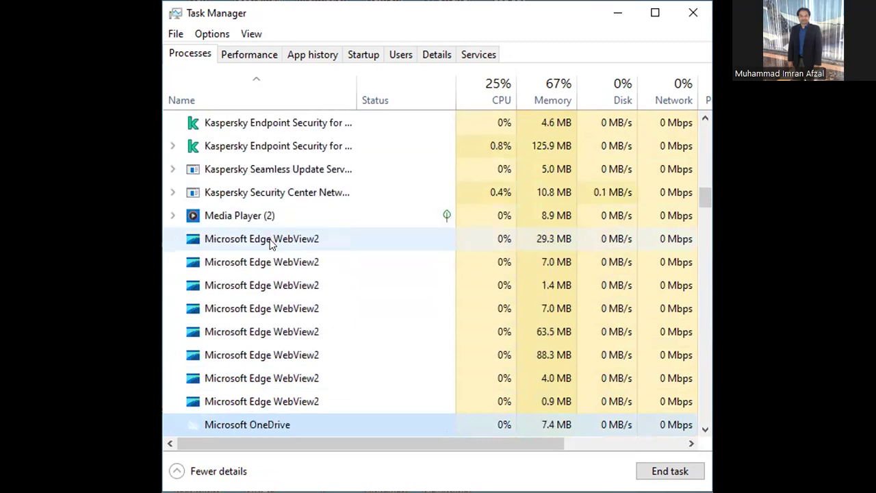
key("m")
key("m")
key("m")
key("m")
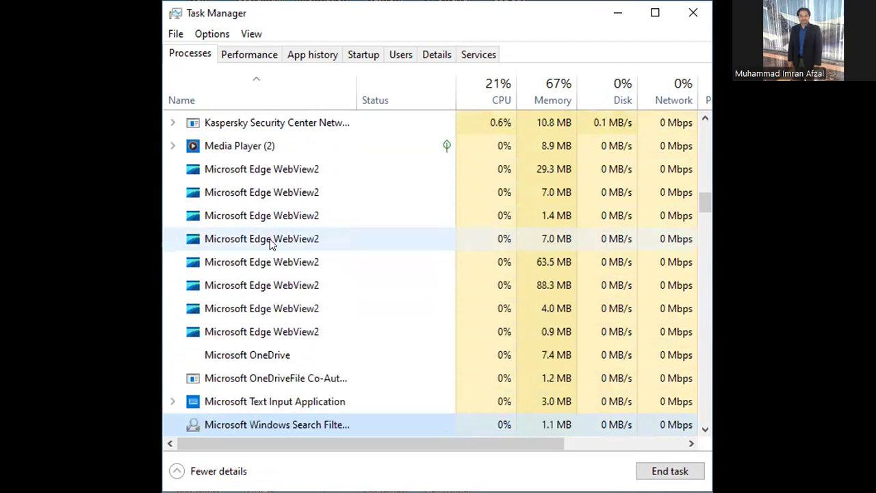
key("m")
key("m")
key("m")
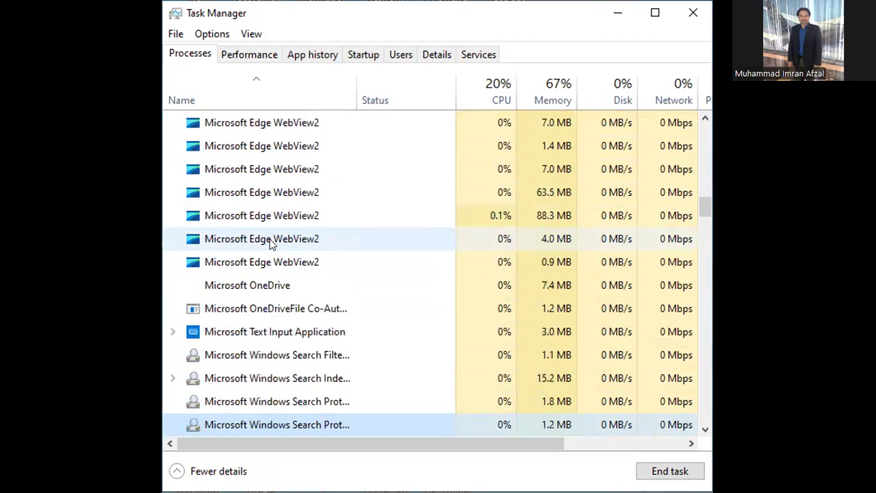
key("m")
key("m")
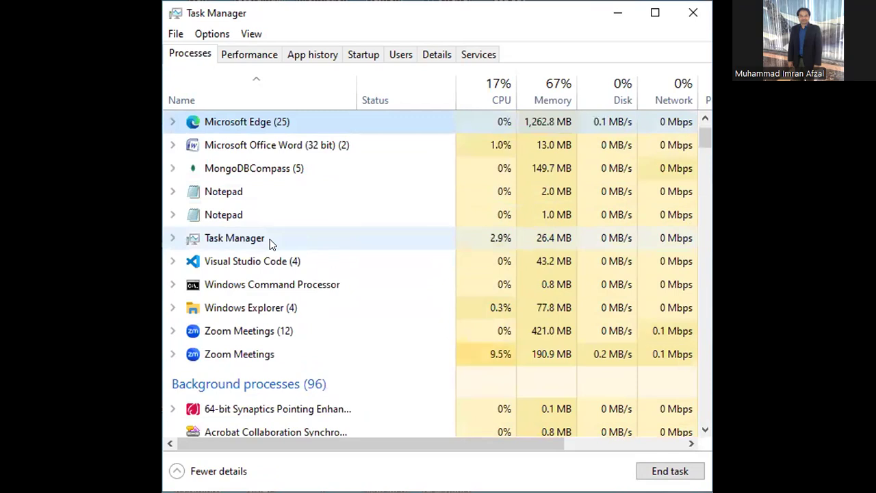
Step: Select the MongoDBCompass process and return to the beginning of the Apps list
left_click(262, 170)
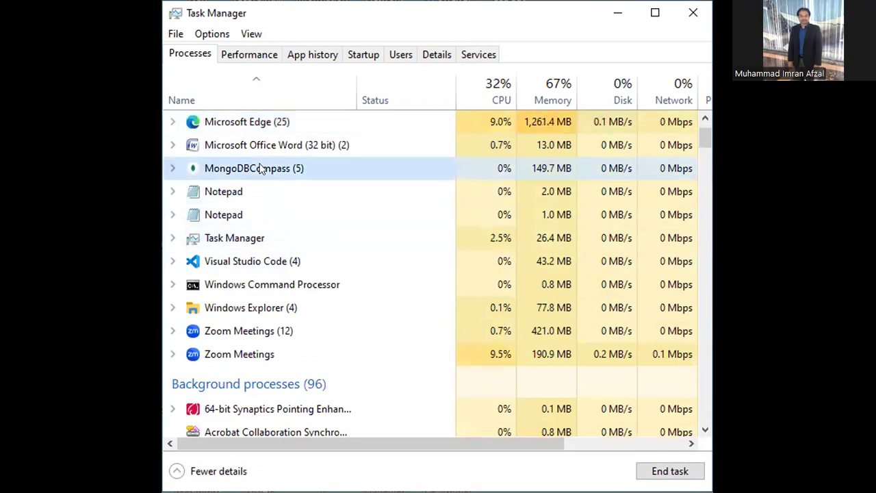
left_click(706, 118)
left_click(706, 118)
left_click(705, 118)
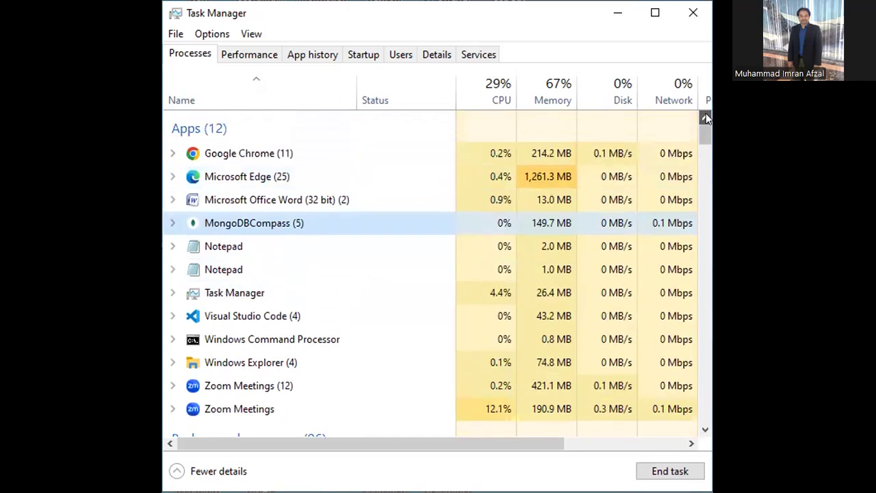
Step: Look through the background processes and Windows processes in Task Manager for the MongoDB server
left_click_drag(700, 133, 700, 268)
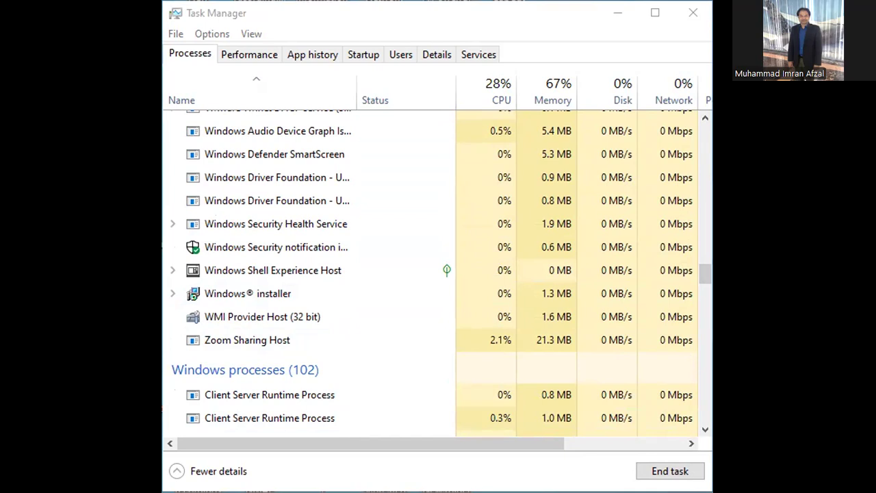
scroll(438, 274, "down", 1)
scroll(438, 274, "down", 1)
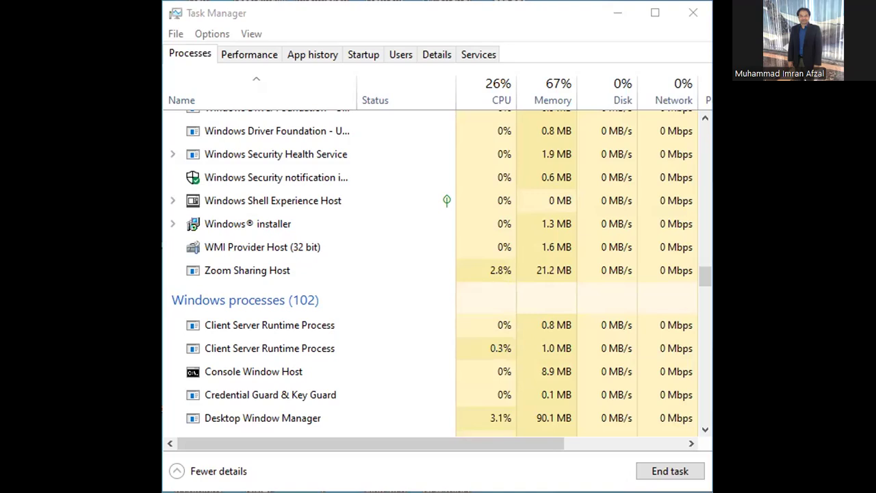
scroll(391, 170, "up", 1)
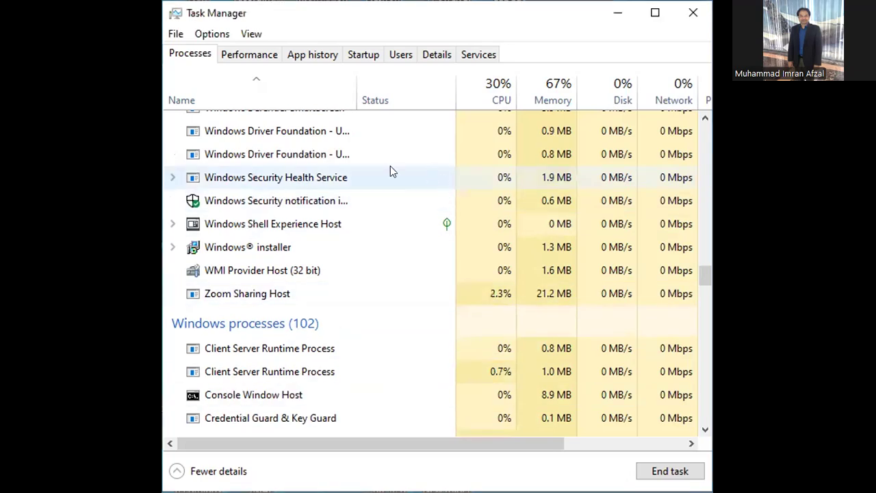
scroll(307, 256, "down", 3)
scroll(308, 254, "down", 6)
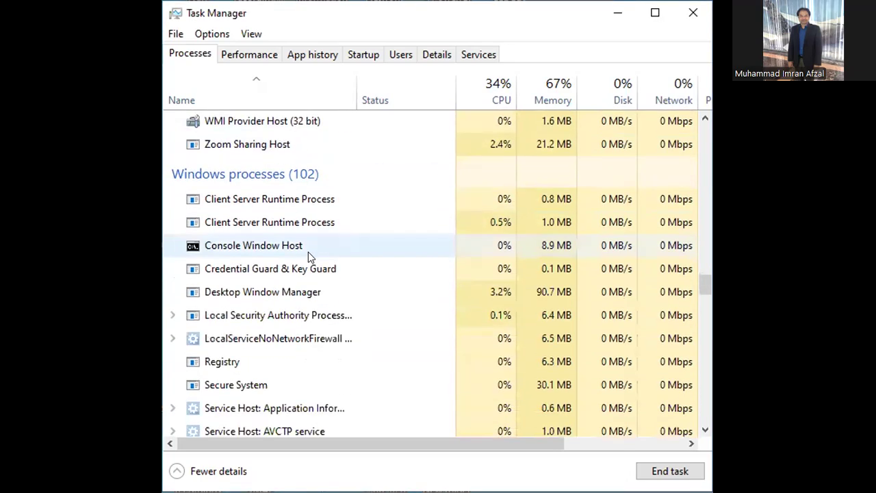
scroll(308, 255, "down", 9)
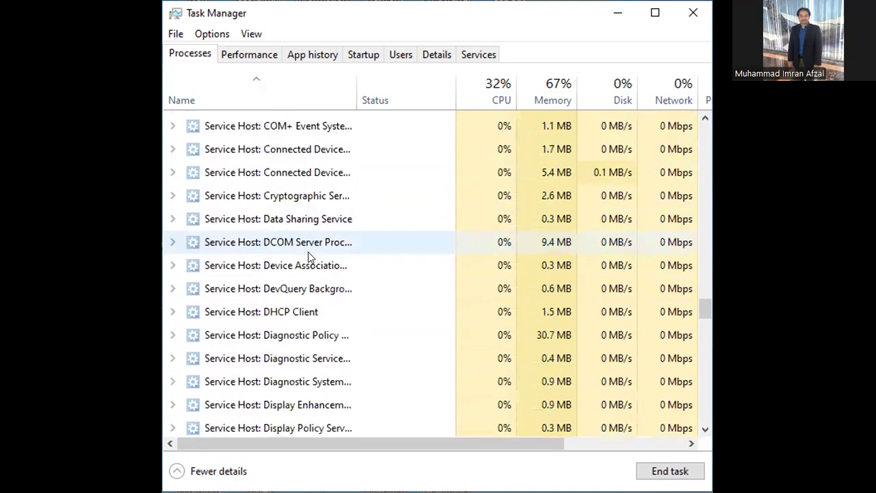
scroll(375, 204, "down", 2)
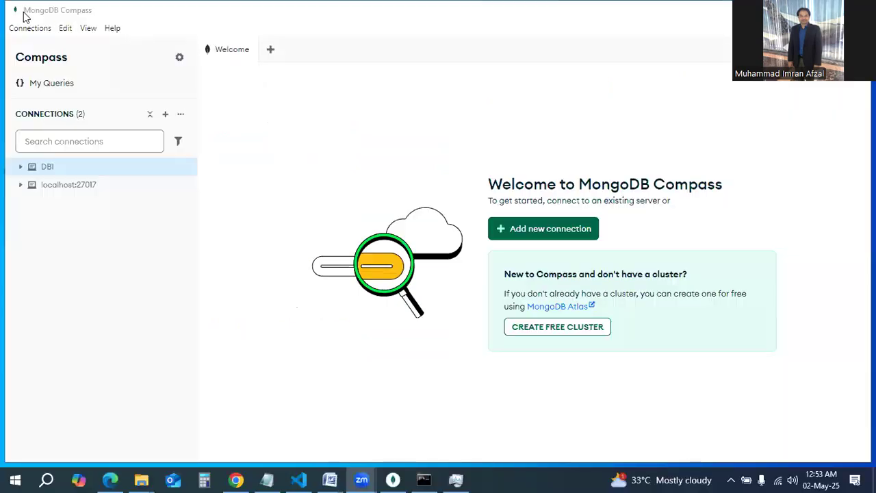
Step: Quit MongoDB Compass, confirm the exit, and clear the remaining window from the desktop
left_click(20, 28)
left_click(22, 111)
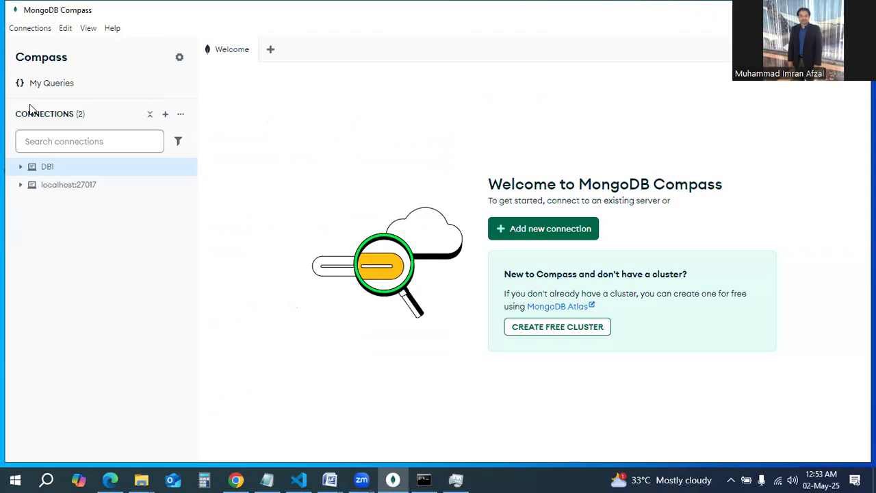
left_click(45, 29)
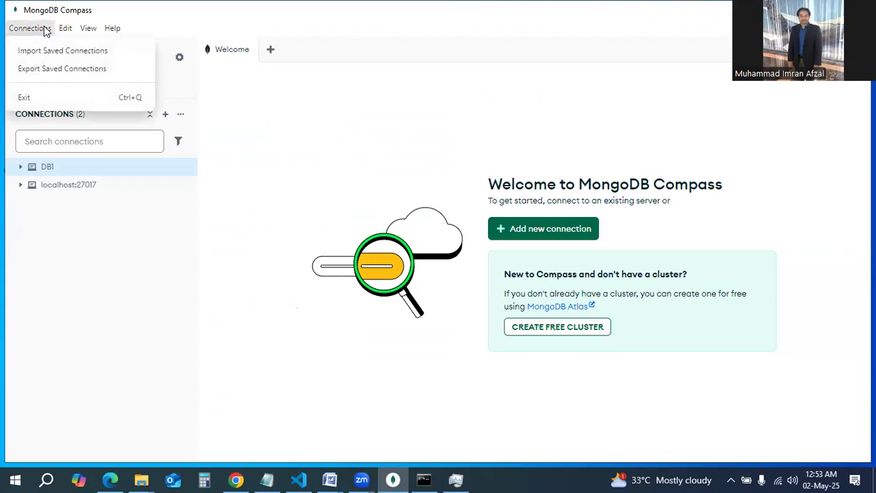
left_click(25, 97)
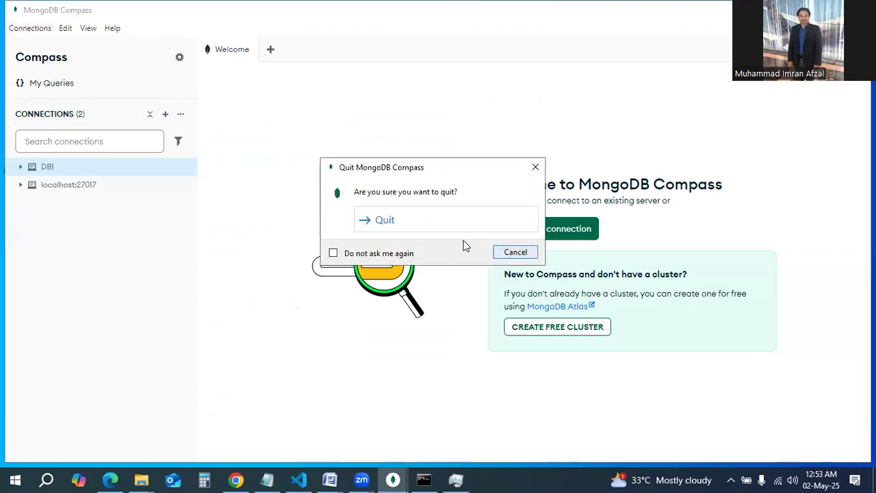
left_click(399, 223)
left_click(551, 58)
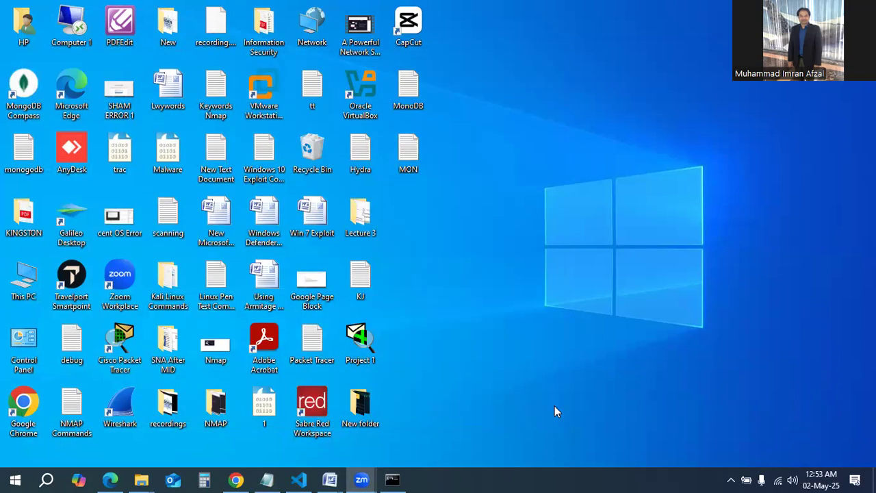
Step: Relaunch MongoDB Compass, then save and connect a new connection with the URI mongodb://localhost:27017
left_click(42, 82)
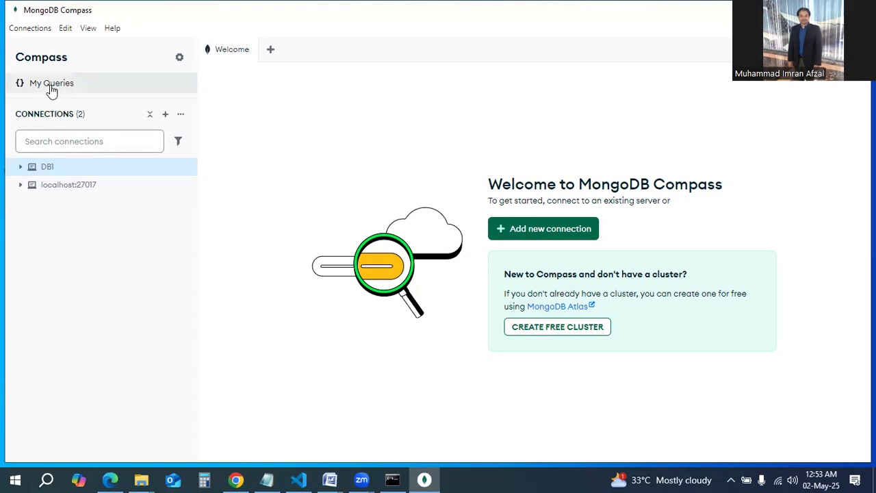
left_click(538, 231)
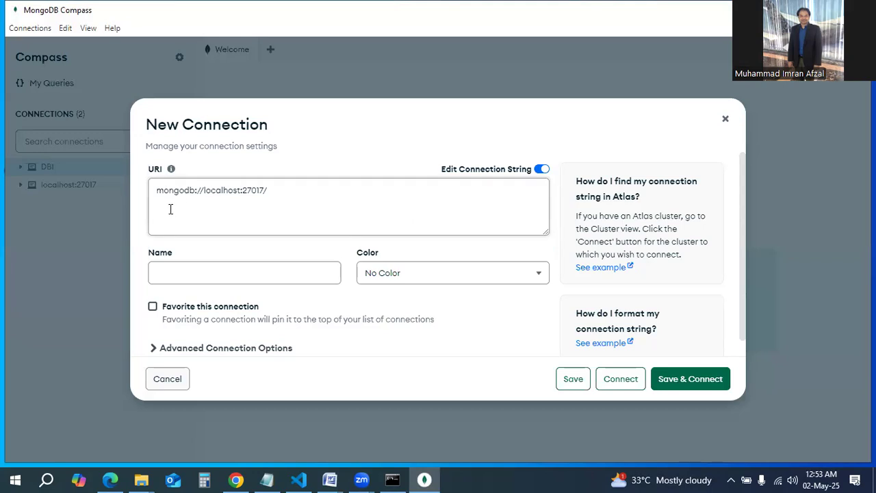
left_click_drag(156, 194, 216, 191)
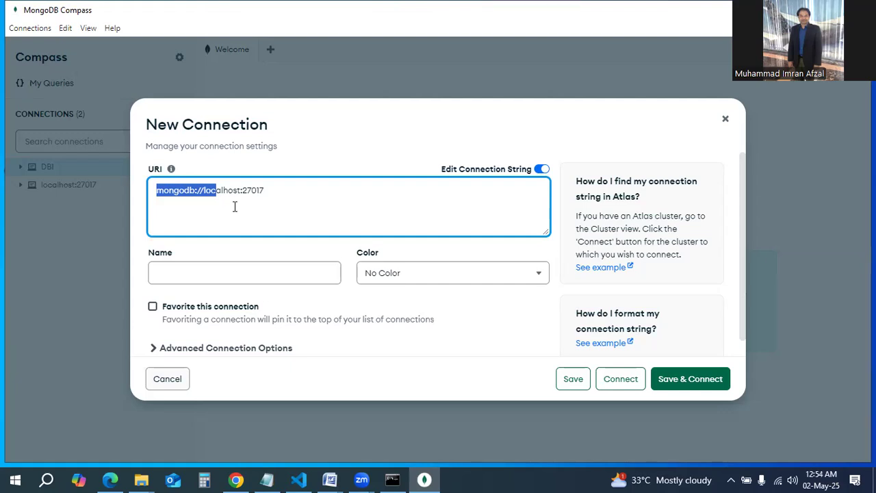
left_click(679, 384)
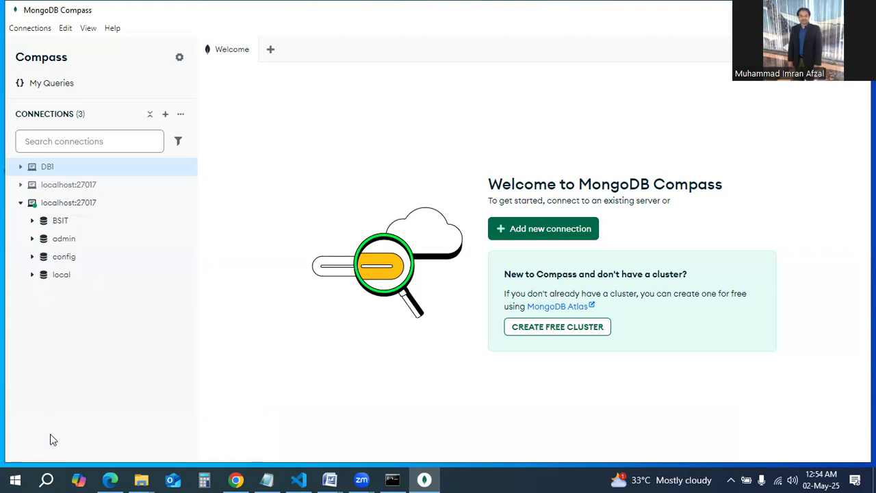
Step: Show the databases of the connected localhost:27017 server and expand BSIT to view its collections
left_click(77, 209)
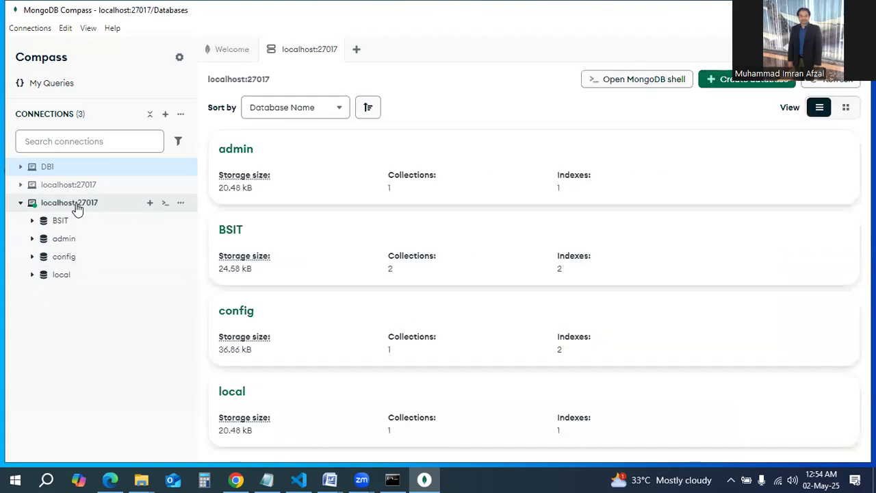
left_click(32, 221)
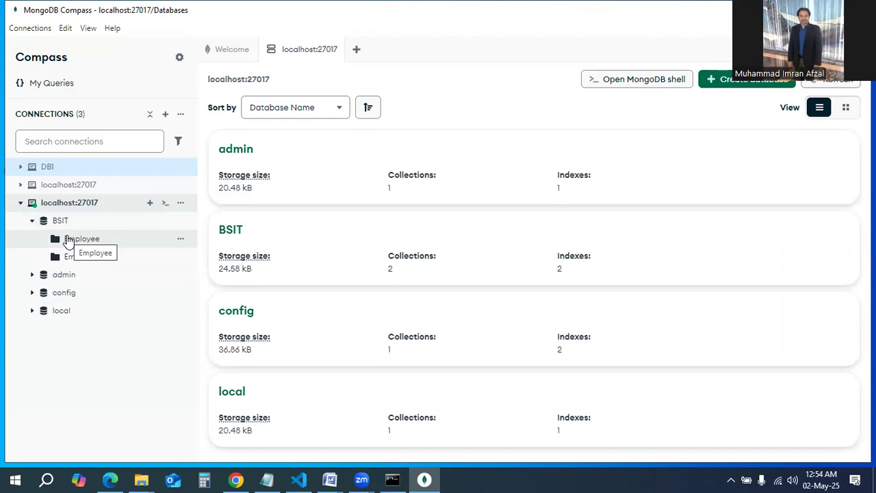
Step: Open the BSIT database's Employee collection and look at its bulk update form, closing it without updating anything
left_click(69, 239)
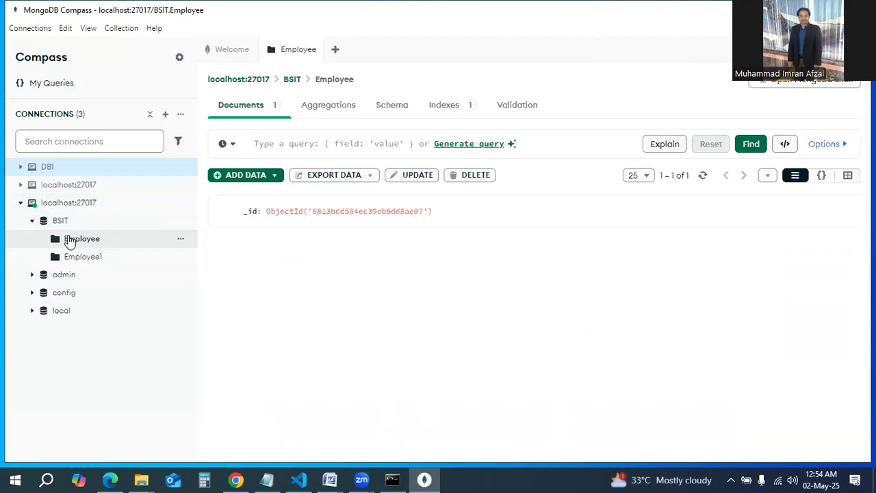
double_click(69, 241)
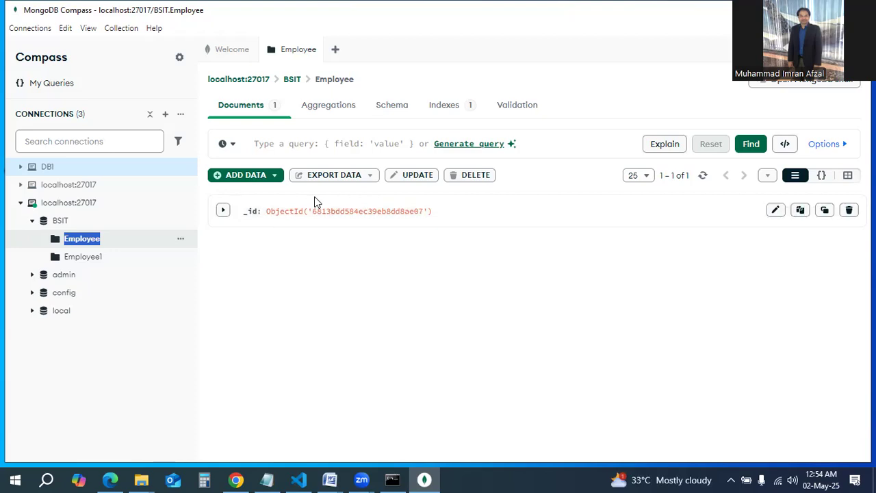
left_click(404, 177)
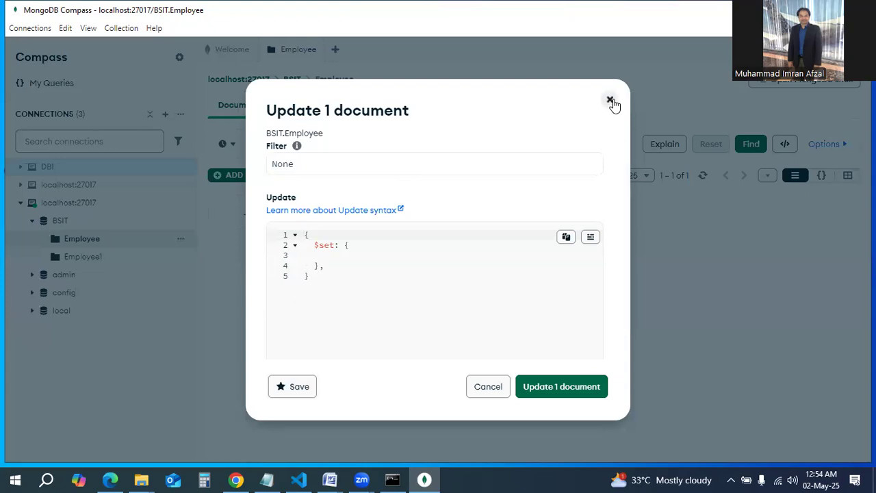
left_click(302, 283)
left_click(608, 100)
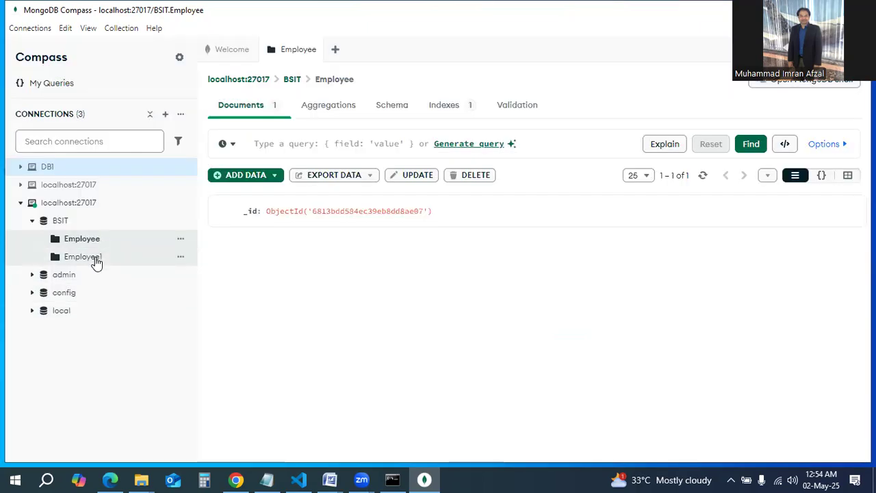
Step: Open the Employee1 collection and look at its Insert Document form, closing it without inserting a document
double_click(96, 258)
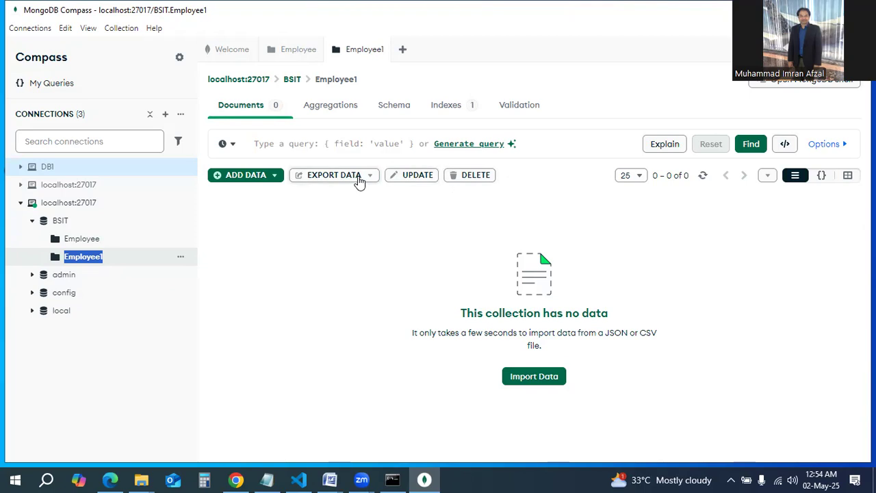
left_click(274, 175)
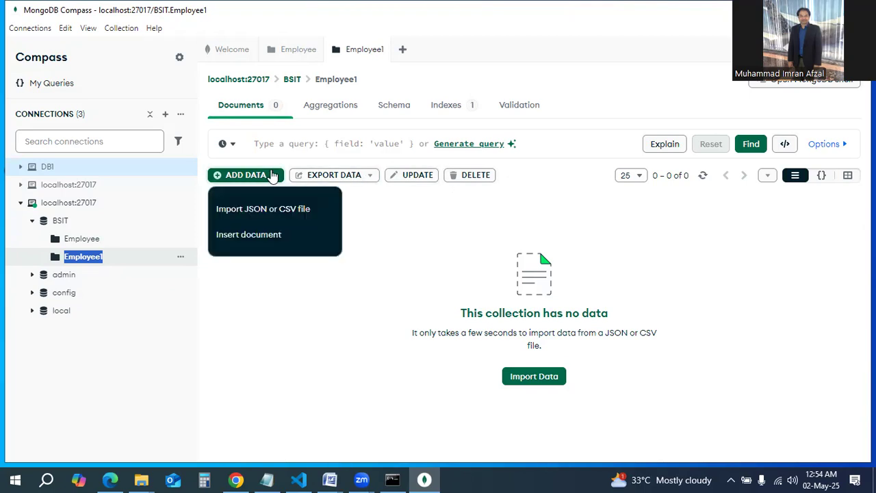
left_click(258, 241)
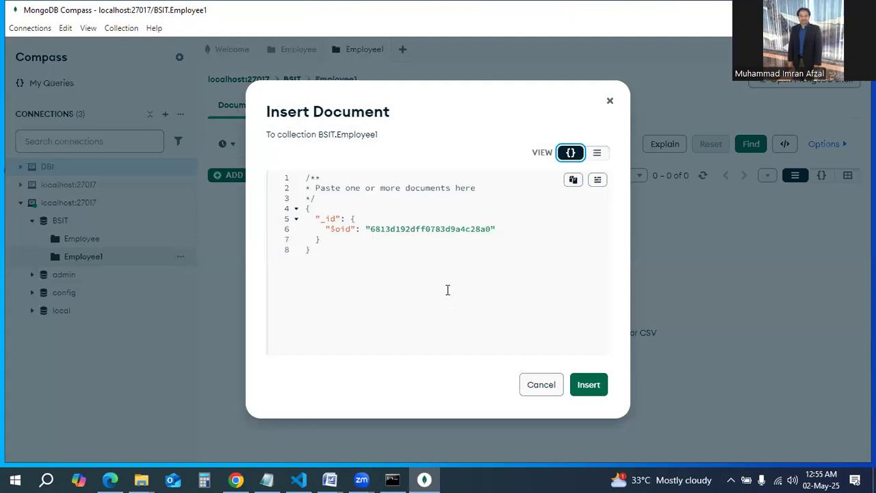
left_click(602, 387)
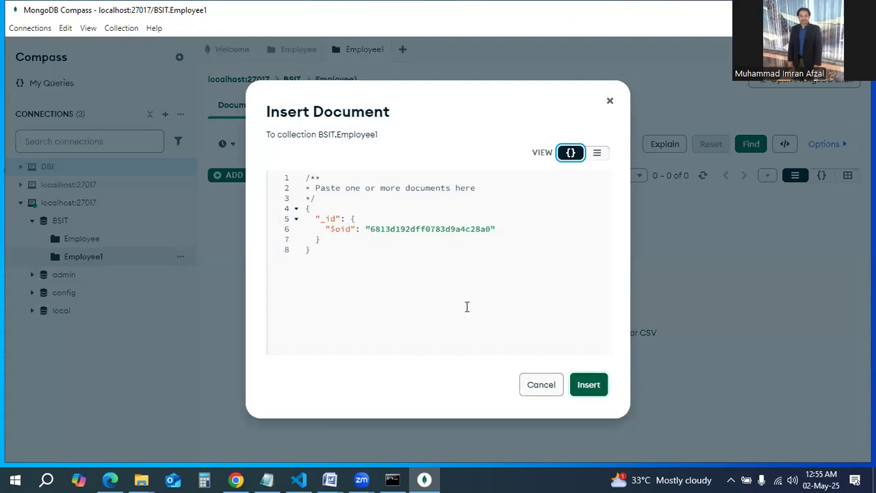
left_click(342, 243)
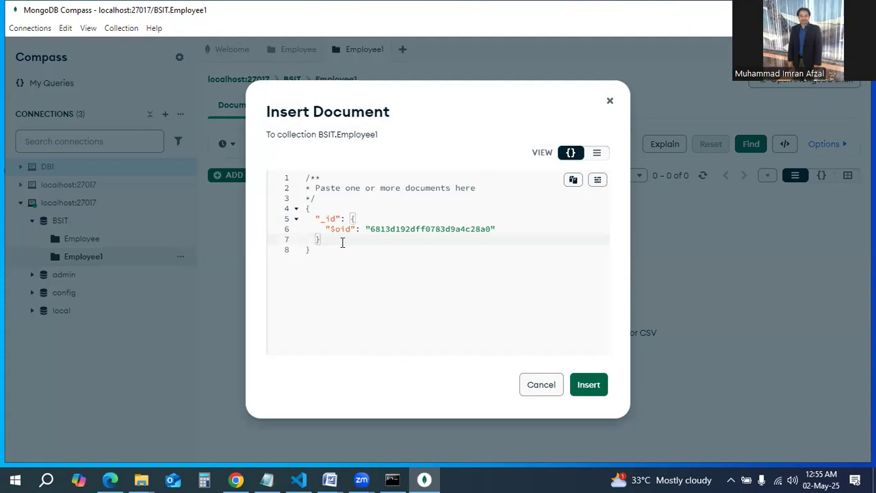
left_click(611, 103)
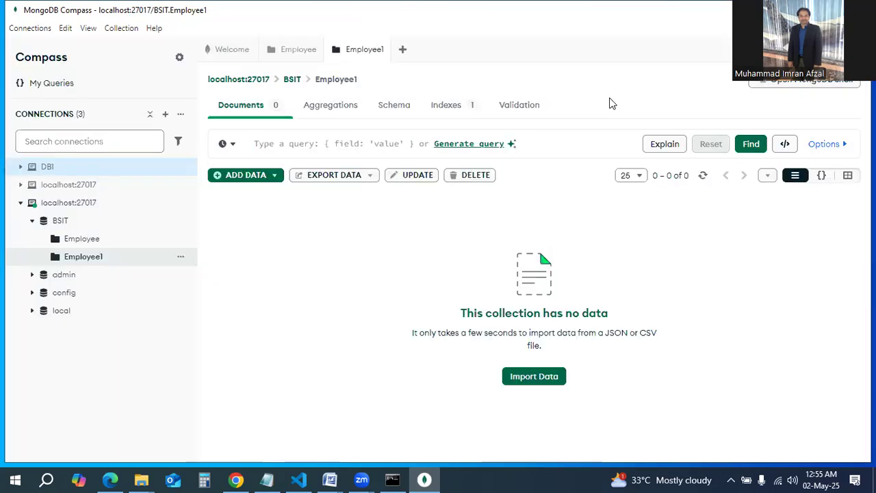
Step: Look through the admin, config and local databases and return to the connected localhost:27017 server's database list
left_click(50, 275)
left_click(59, 294)
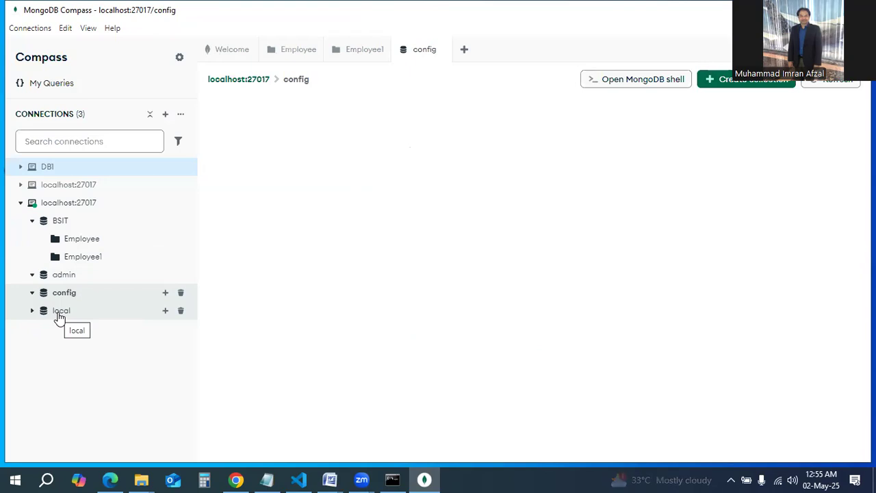
left_click(59, 317)
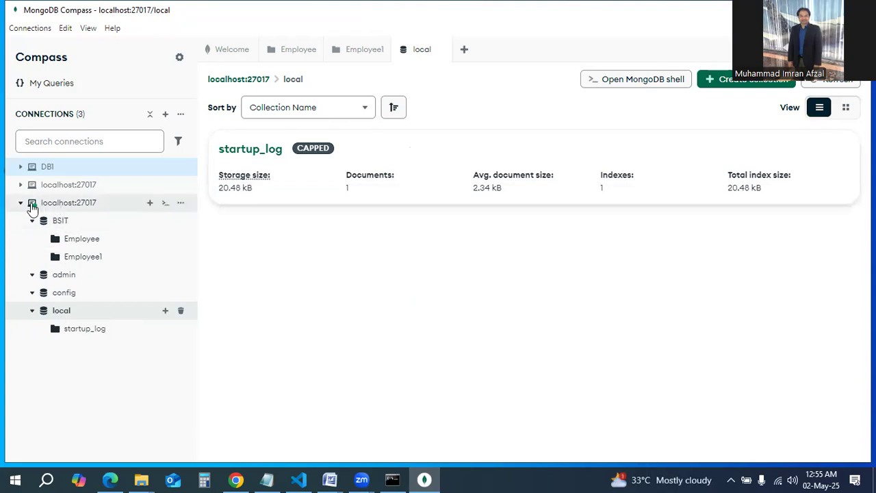
left_click(31, 208)
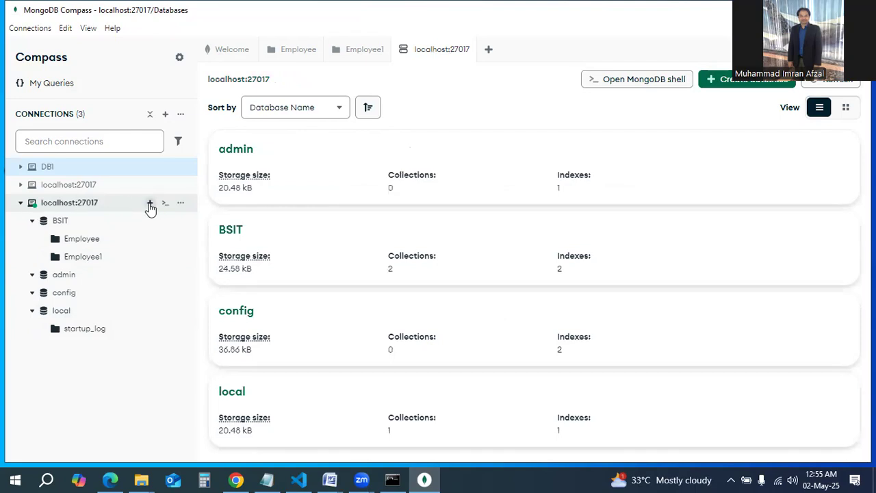
Step: Create a database named BSIT8 on the connected localhost:27017 server with a collection named BSIT*
left_click(150, 203)
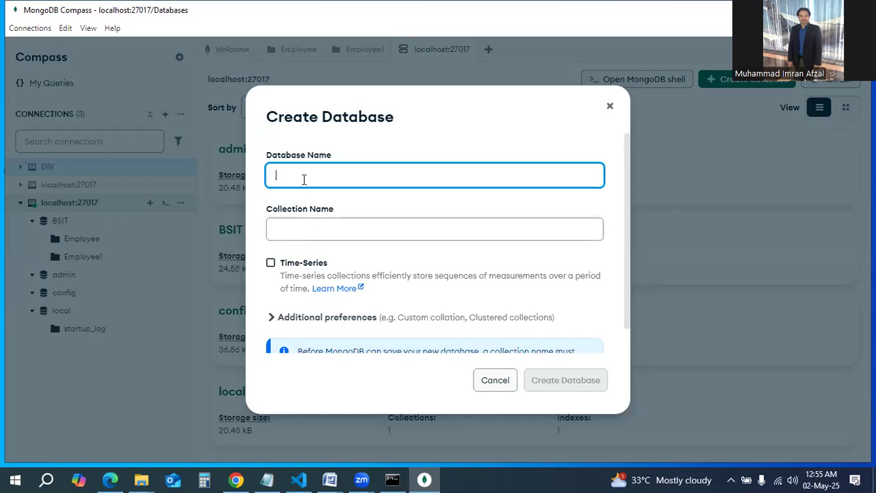
type("BSIT8")
left_click(300, 232)
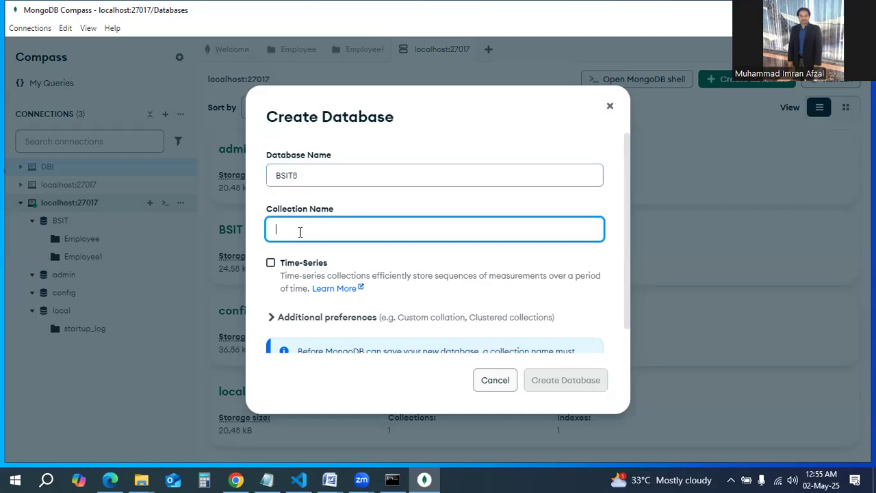
type("B")
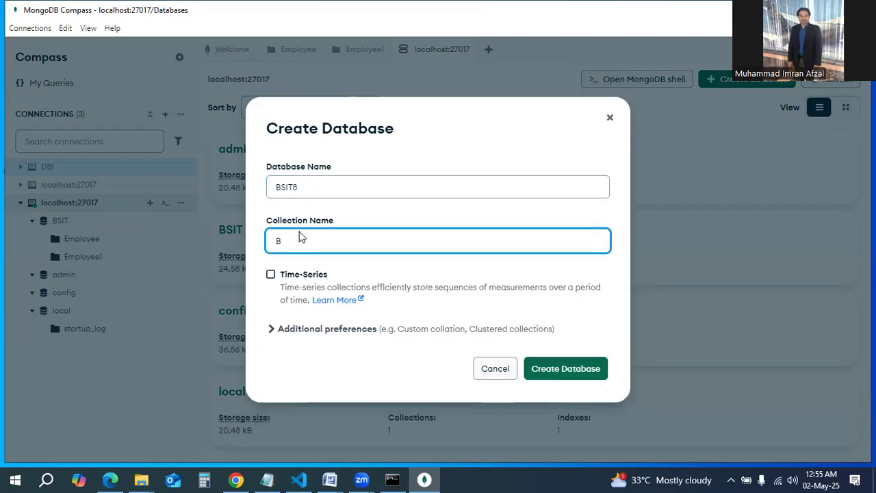
type("SIT'")
left_click(568, 368)
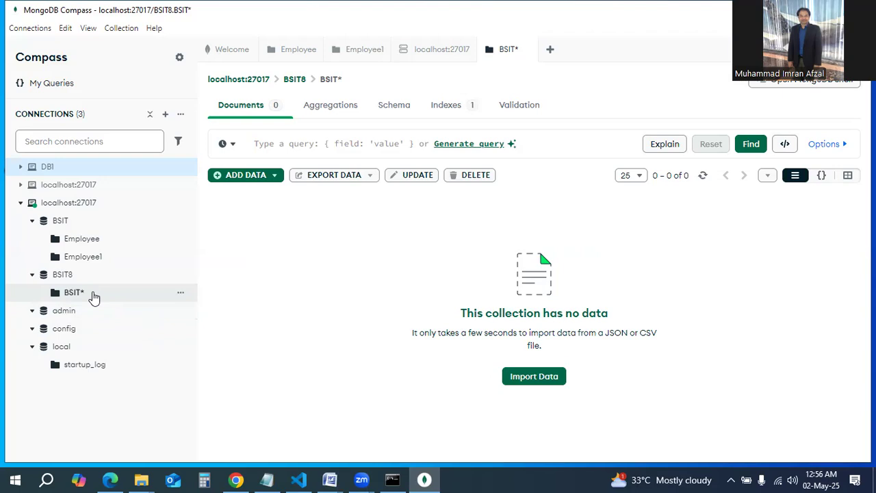
Step: View the BSIT* collection in BSIT8 and examine the storage details of the BSIT database's collections
double_click(80, 299)
left_click(65, 297)
left_click(67, 226)
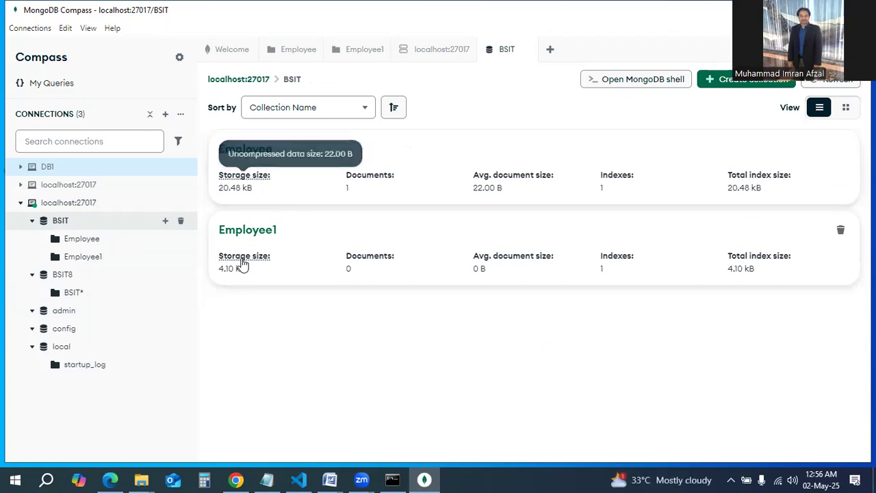
mouse_move(241, 265)
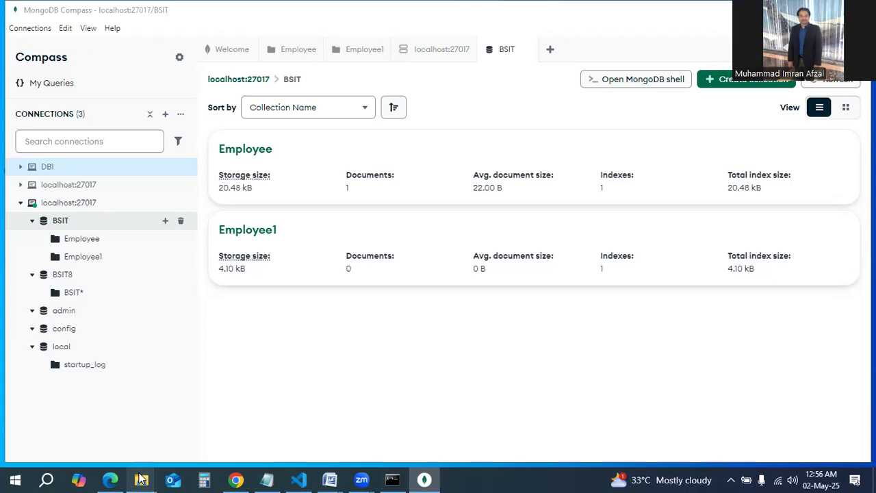
mouse_move(140, 479)
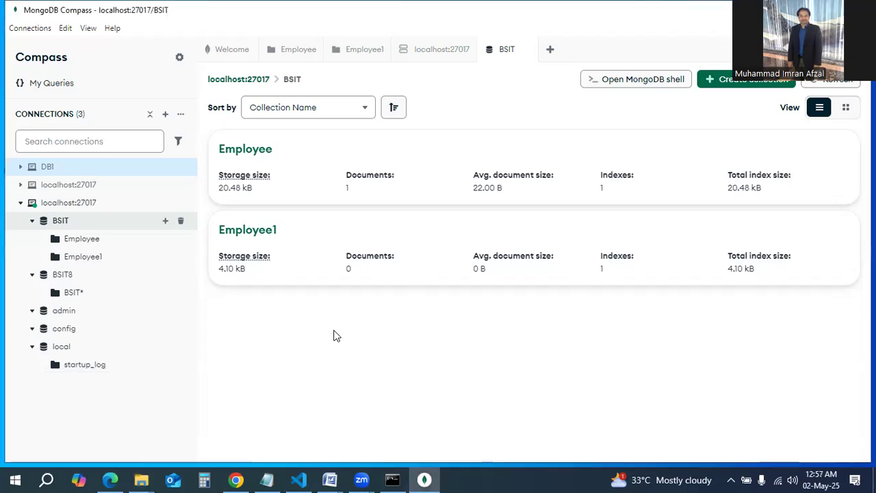
Step: Switch to the mongosh session in Command Prompt and try to list the databases with "show databse"
left_click(393, 479)
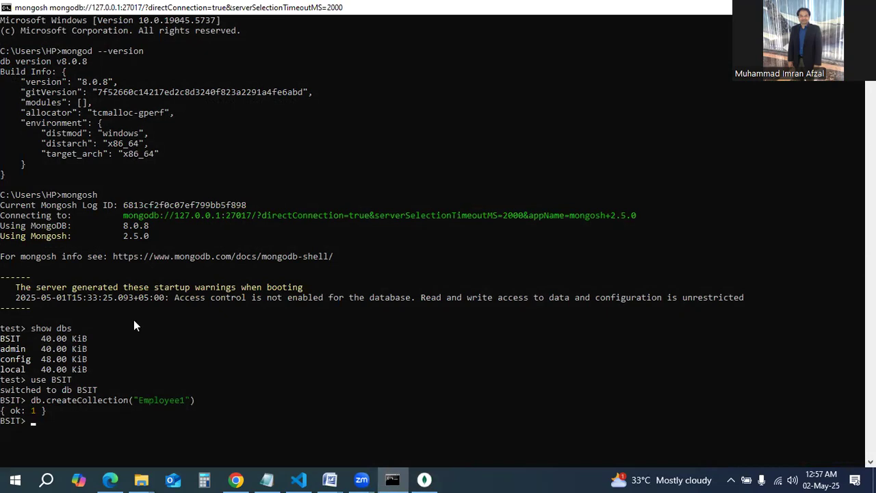
scroll(134, 319, "down", 3)
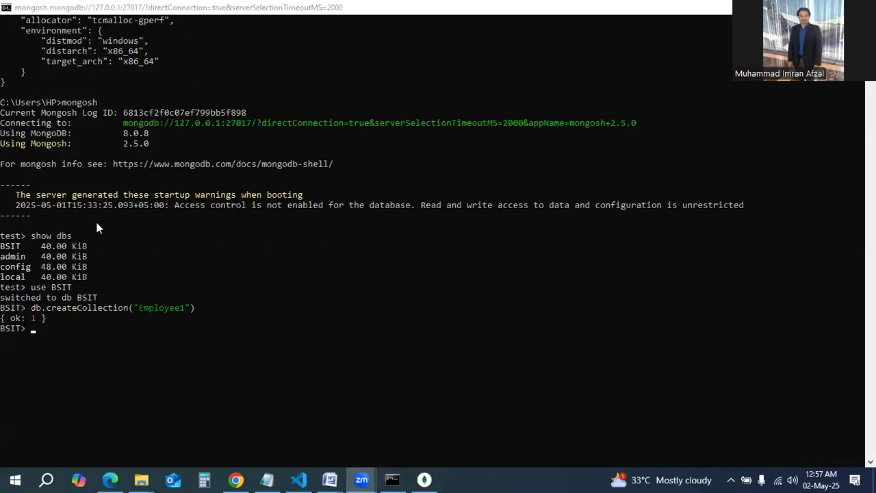
scroll(96, 338, "up", 3)
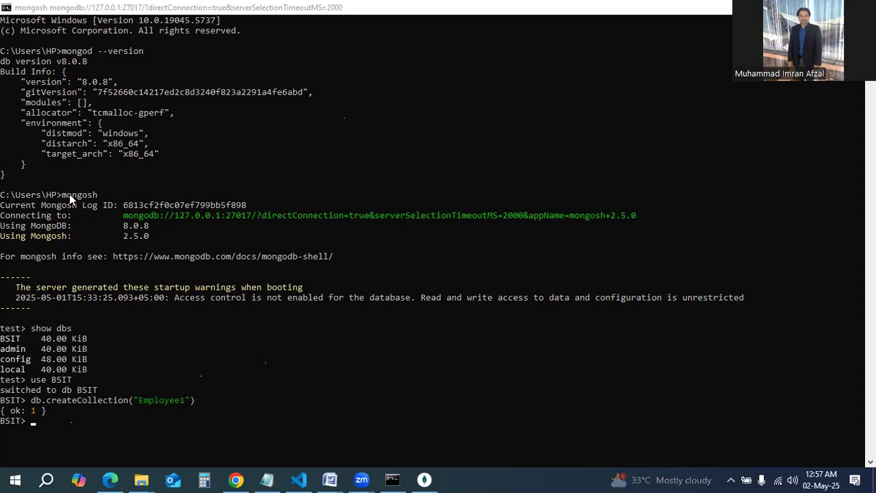
left_click(53, 421)
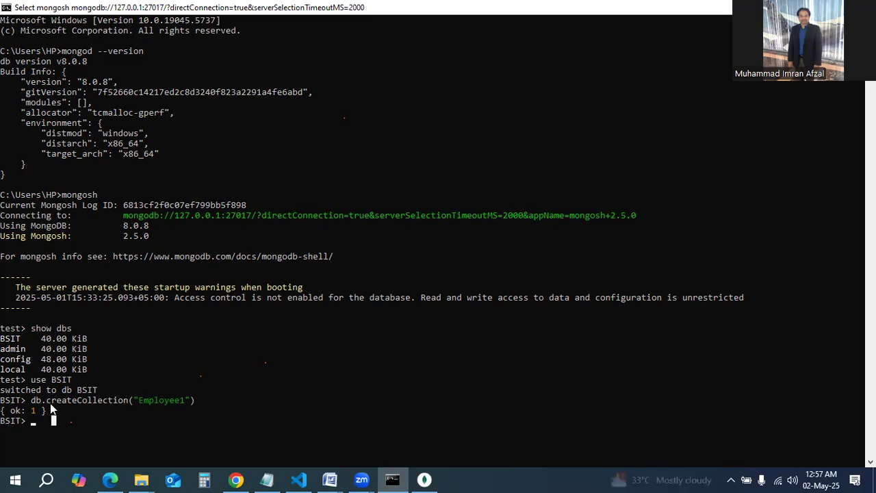
type("sh")
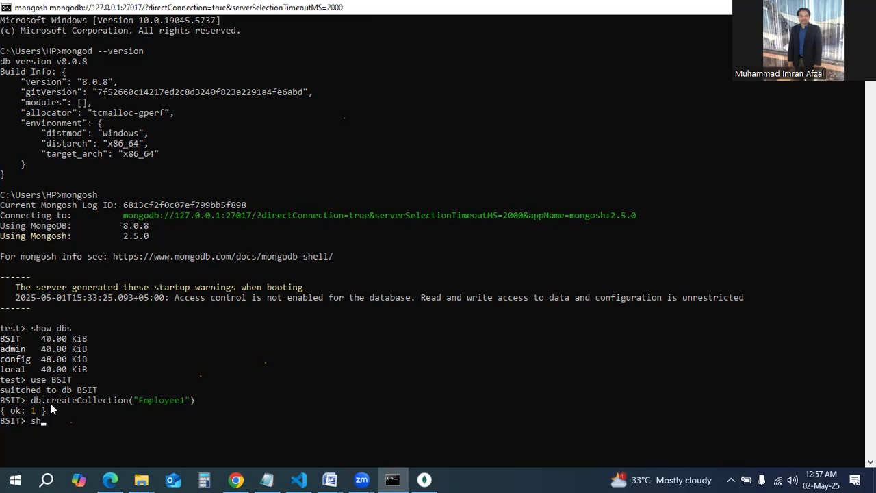
type("ow databse")
key("Return")
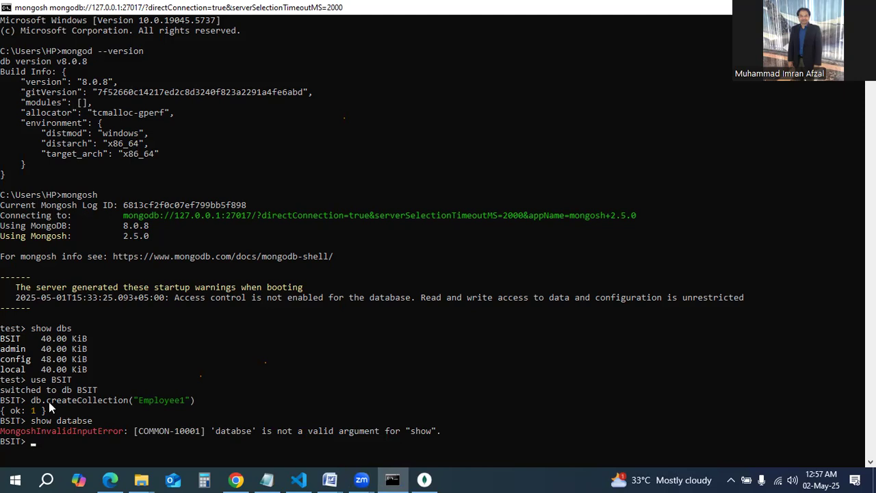
Step: Exit and restart mongosh, and retry the "show databse" command in the fresh session
type("exit")
key("Return")
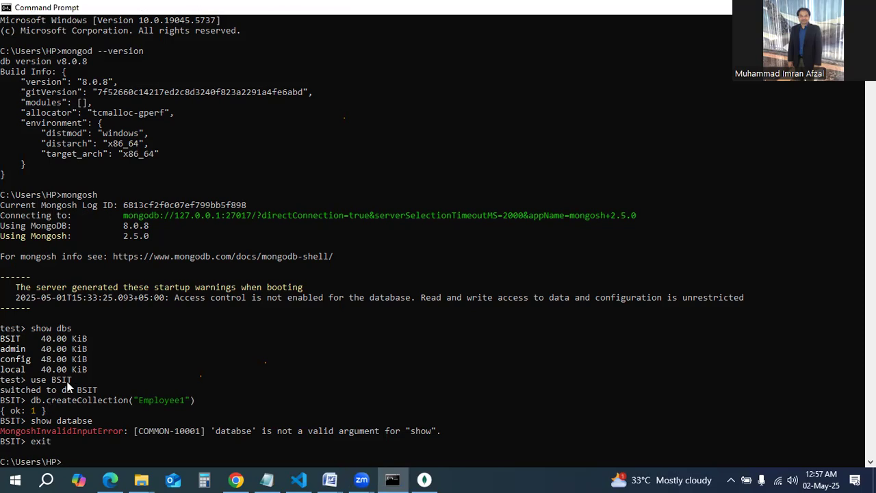
scroll(48, 402, "down", 2)
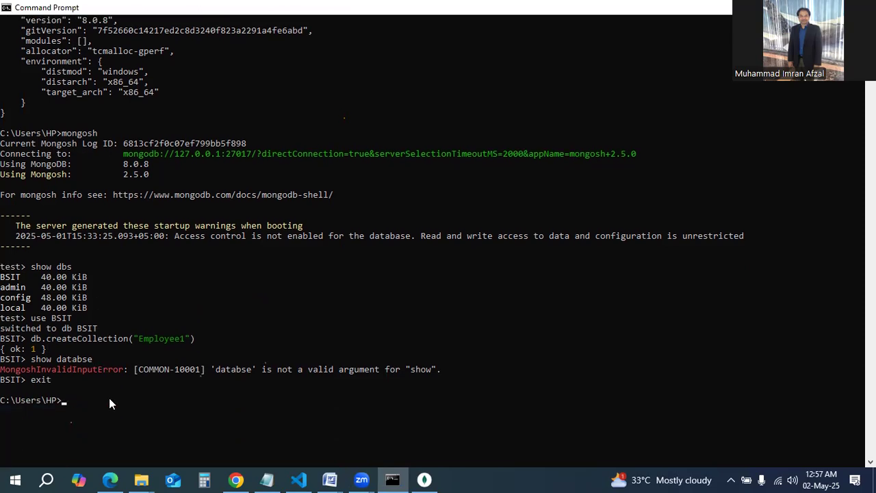
key("Up")
key("Return")
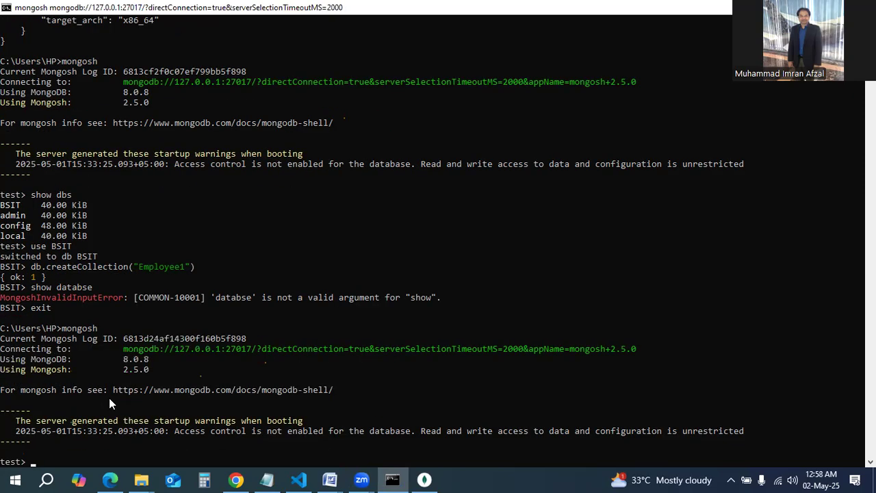
key("Up")
key("Up")
key("Return")
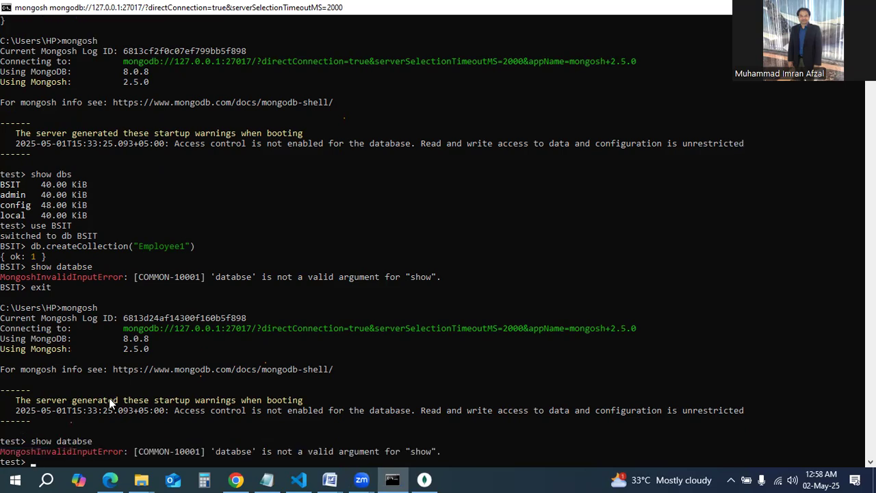
Step: Exit mongosh and check the installed MongoDB server version with "mongod --version"
type("exit")
key("Return")
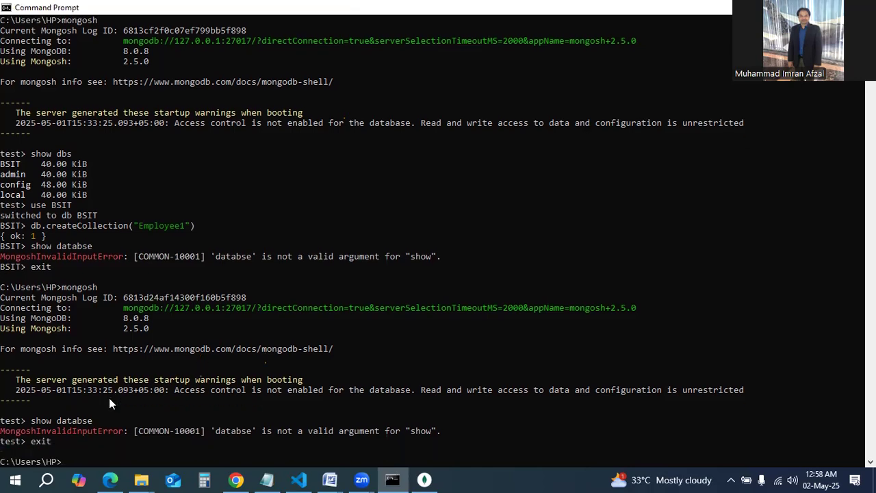
key("Up")
key("Up")
key("Return")
Step: Start mongosh again and try the "show databse" command twice at the test prompt
key("Up")
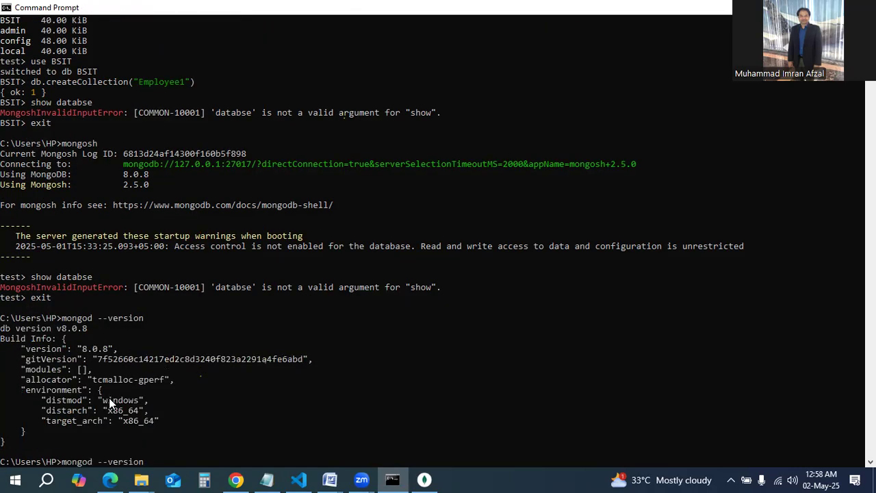
key("Up")
key("Return")
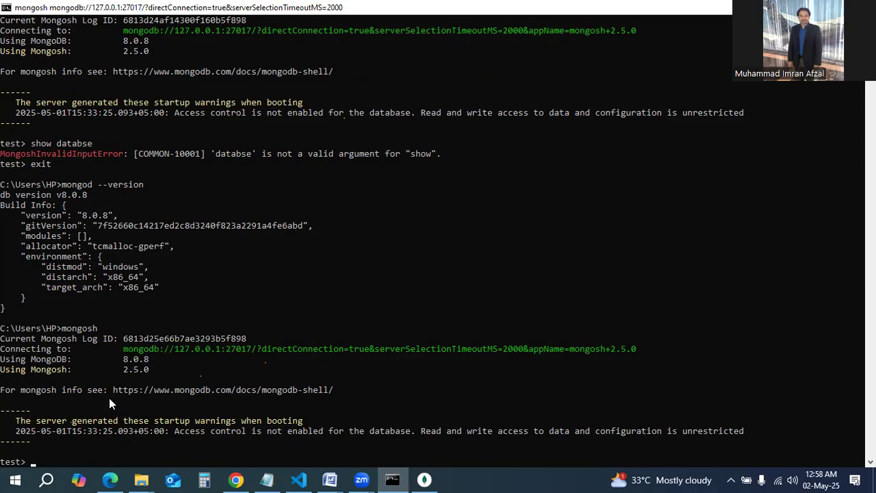
key("Up")
key("Up")
key("Return")
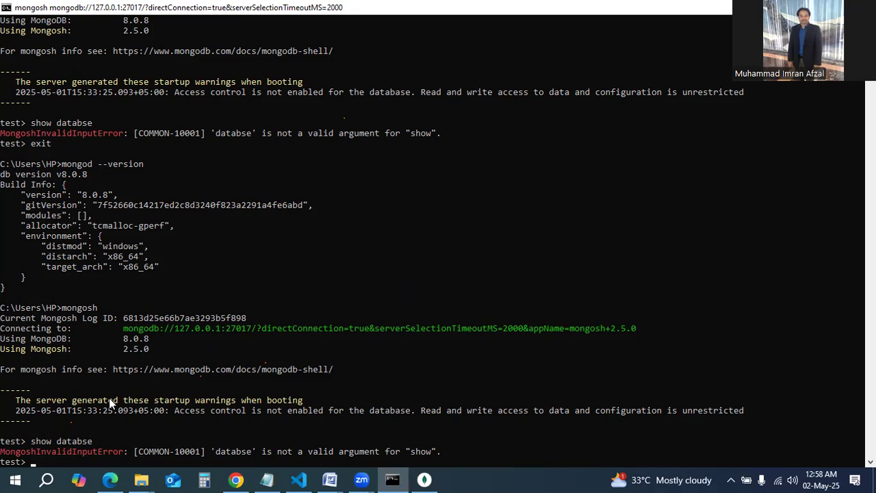
key("Up")
key("Return")
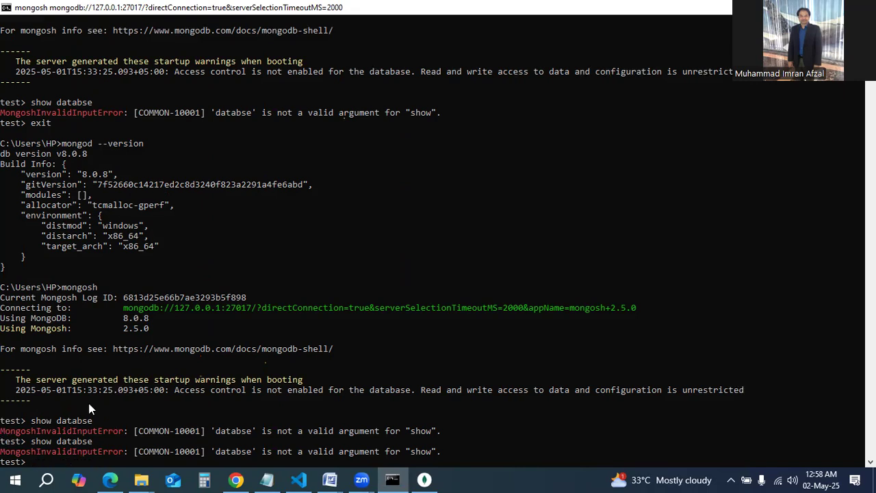
Step: Check the earlier commands in the session history and list all databases on the server from the test prompt
scroll(113, 246, "up", 12)
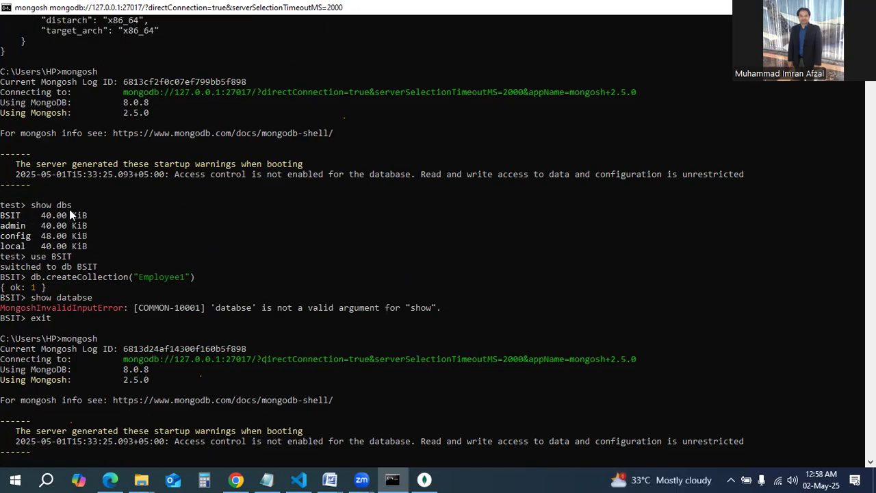
scroll(274, 419, "down", 20)
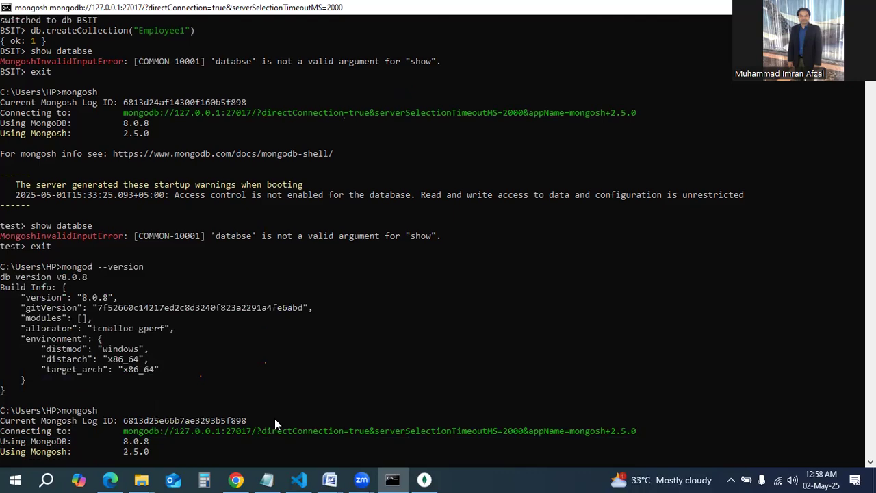
type("show ")
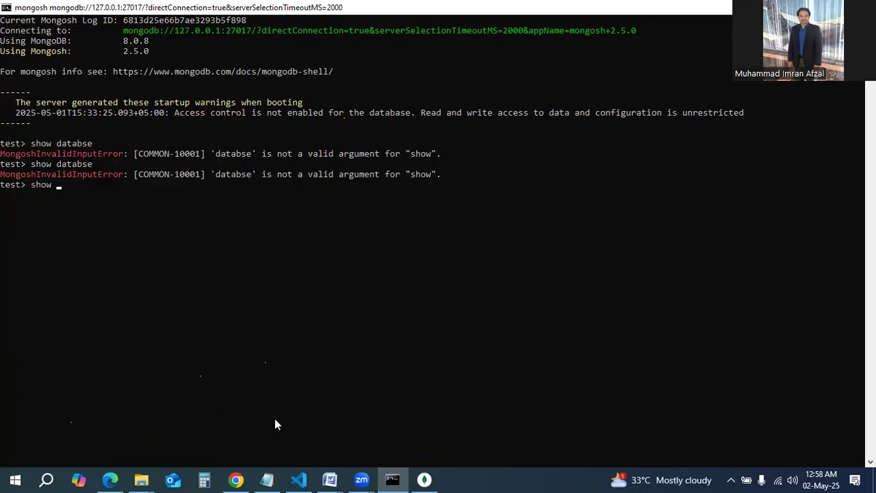
type("databs")
key("Return")
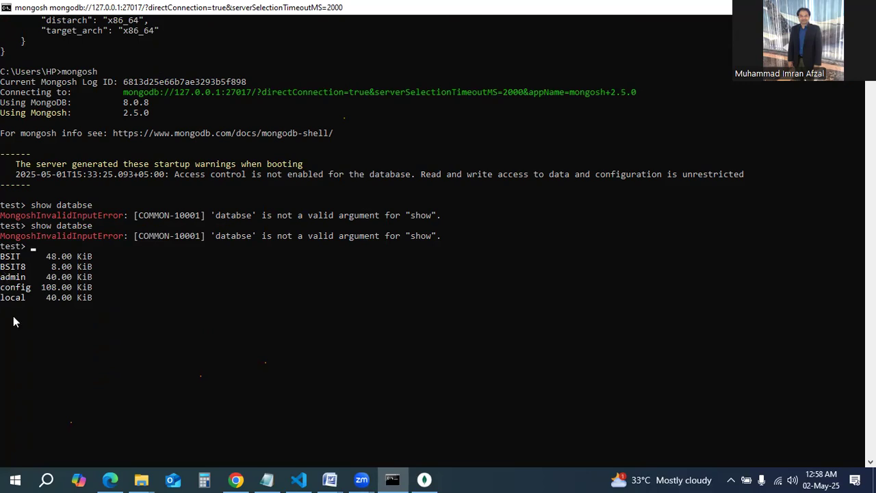
type("use")
key("BackSpace")
key("BackSpace")
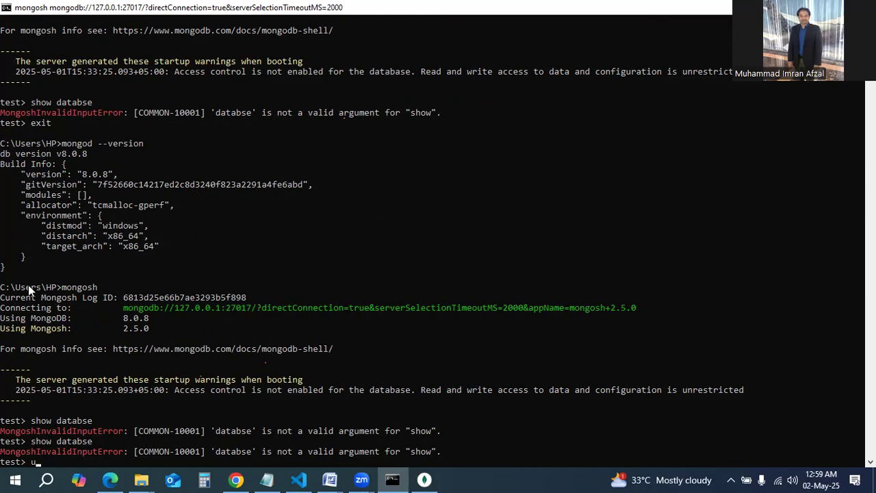
scroll(28, 285, "down", 7)
left_click(59, 349)
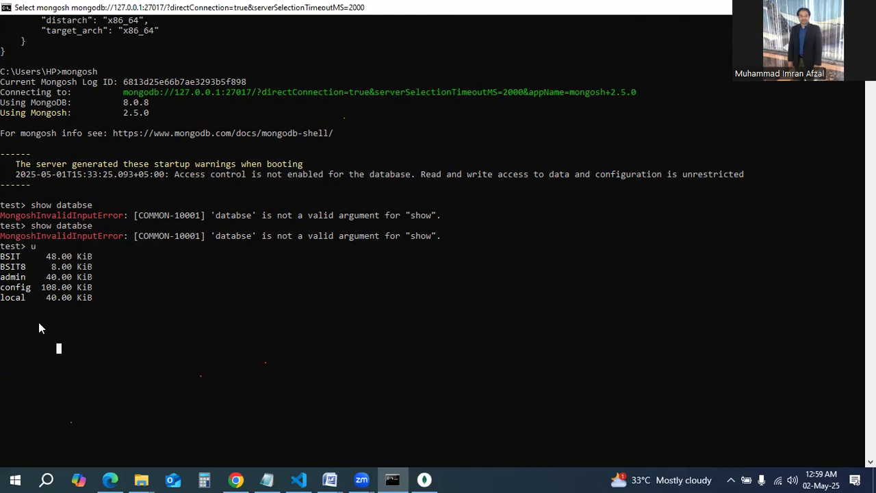
left_click(106, 307)
key("Escape")
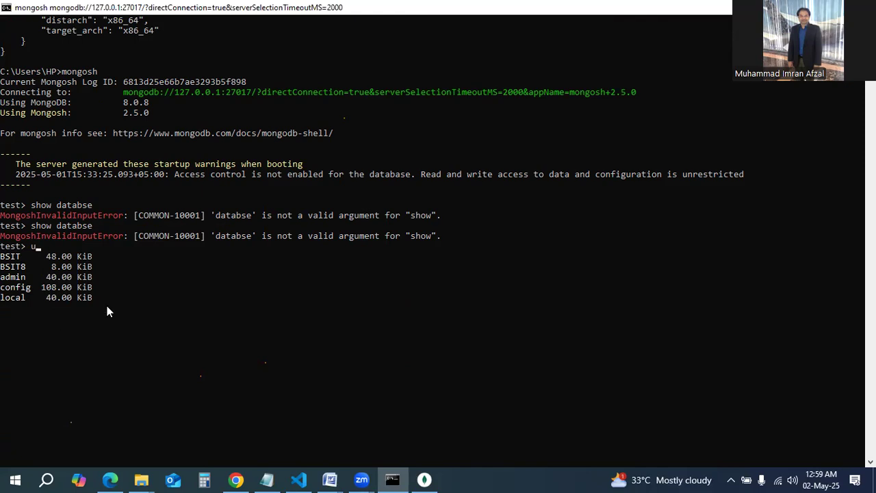
key("Return")
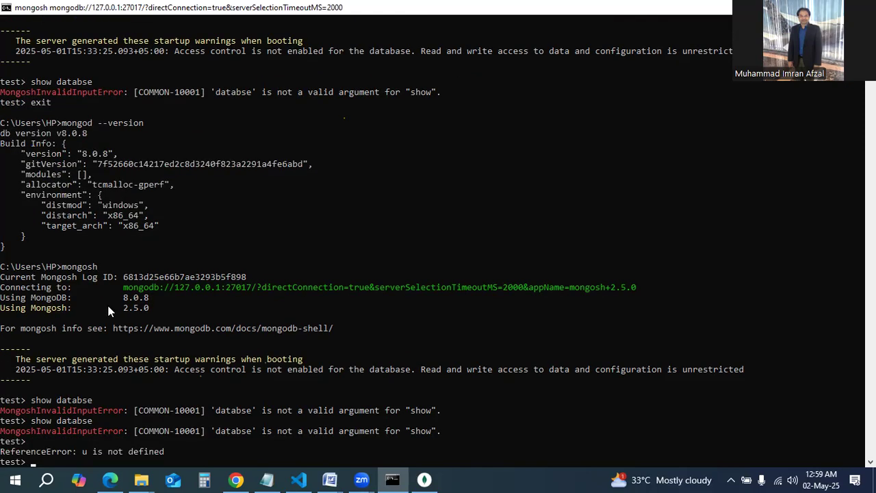
Step: Switch mongosh to a new database named WUM
scroll(107, 303, "down", 3)
type("use")
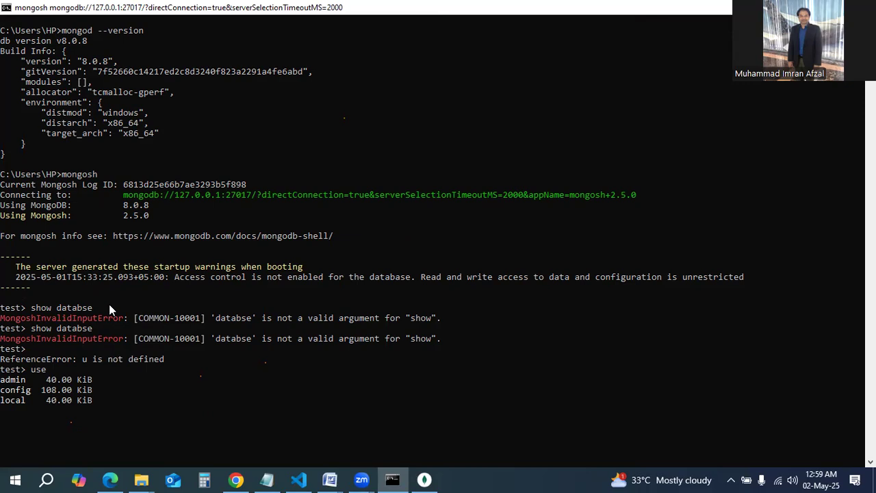
type(" WUM")
key("Return")
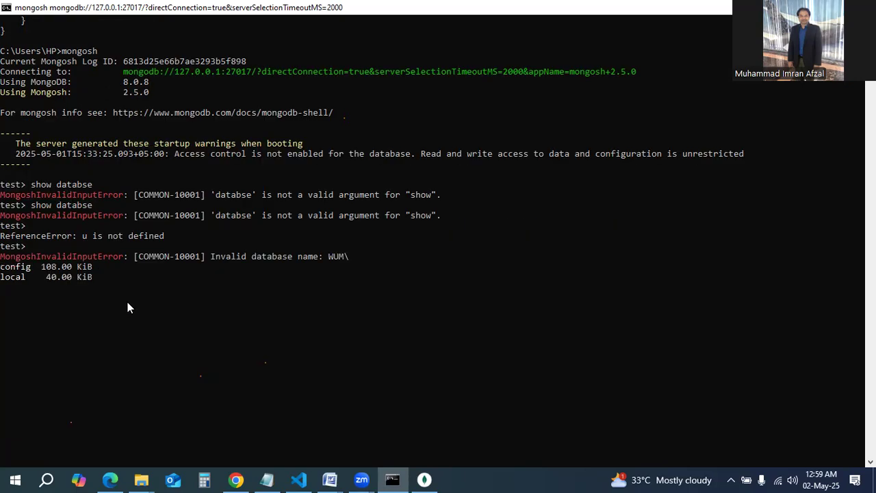
type("e WUM")
key("Return")
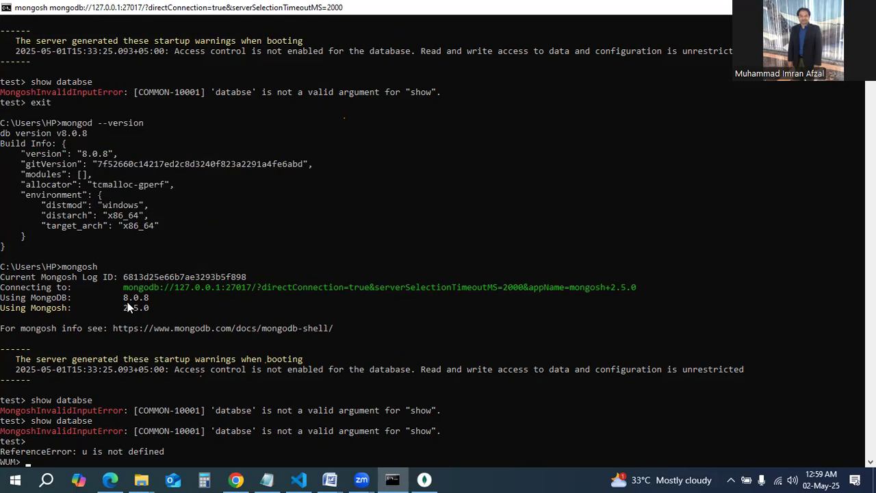
scroll(199, 261, "down", 7)
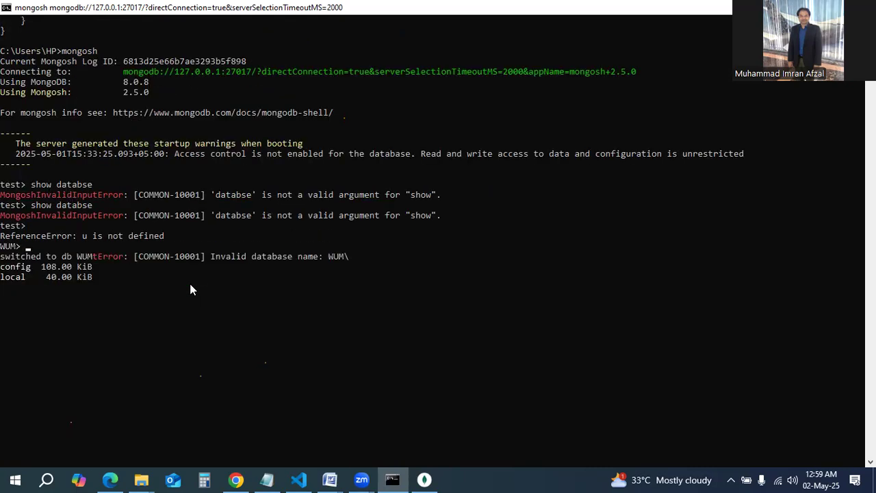
scroll(190, 283, "down", 2)
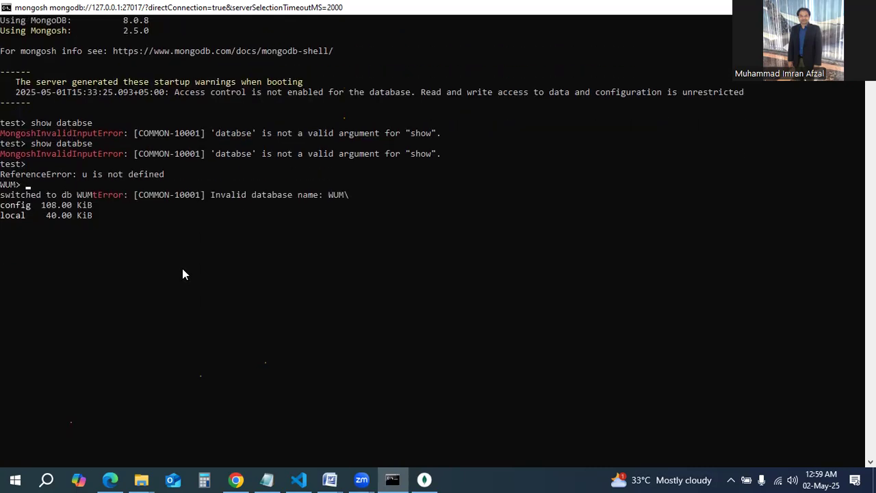
Step: Review the earlier BSIT database and collection commands, and exit mongosh to the Windows command line
scroll(172, 299, "up", 15)
scroll(172, 301, "up", 3)
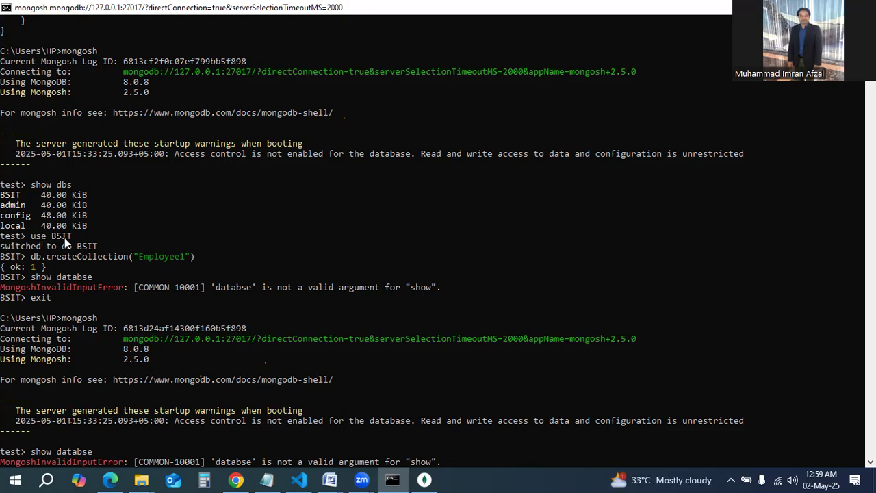
scroll(89, 400, "down", 15)
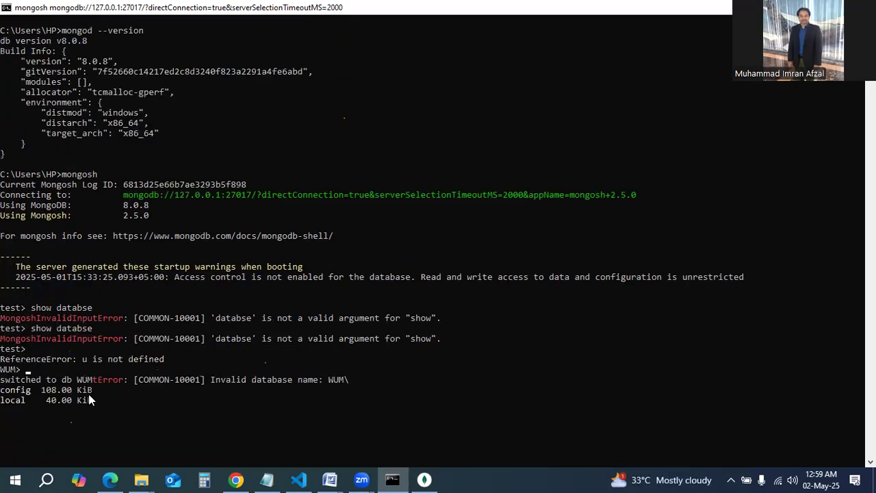
scroll(89, 400, "down", 3)
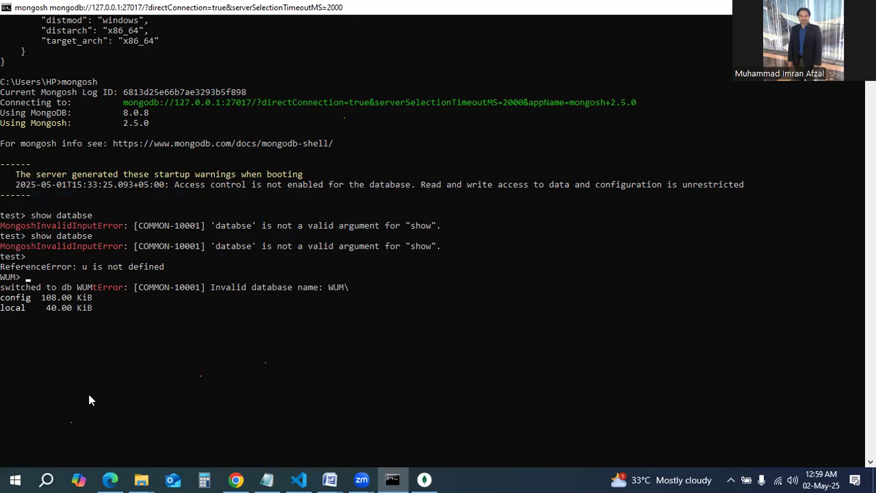
scroll(88, 395, "up", 6)
type("exit")
key("Return")
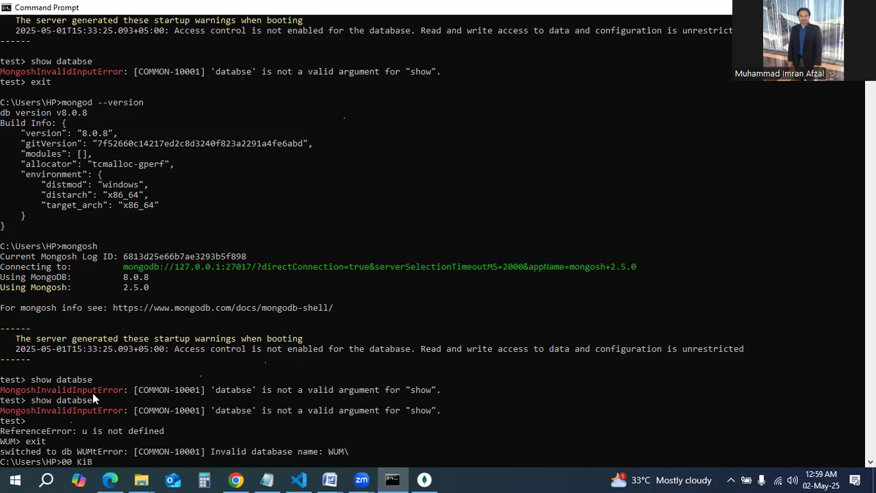
scroll(103, 394, "down", 5)
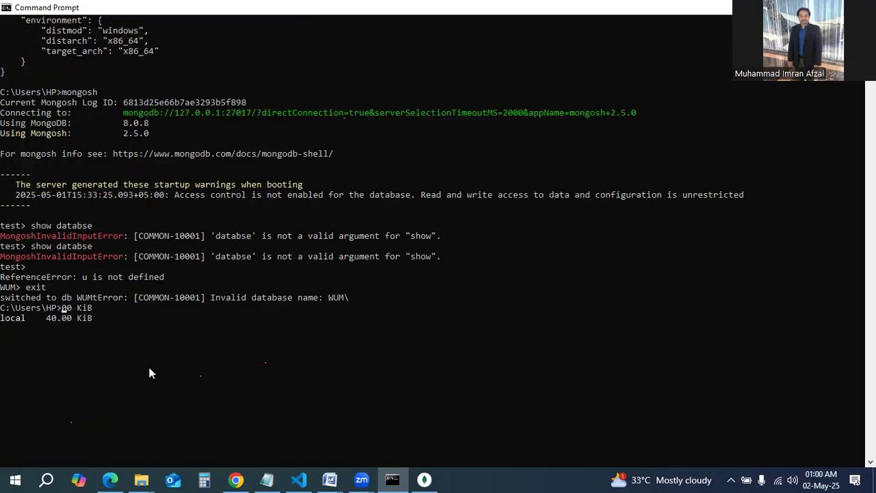
scroll(149, 373, "down", 5)
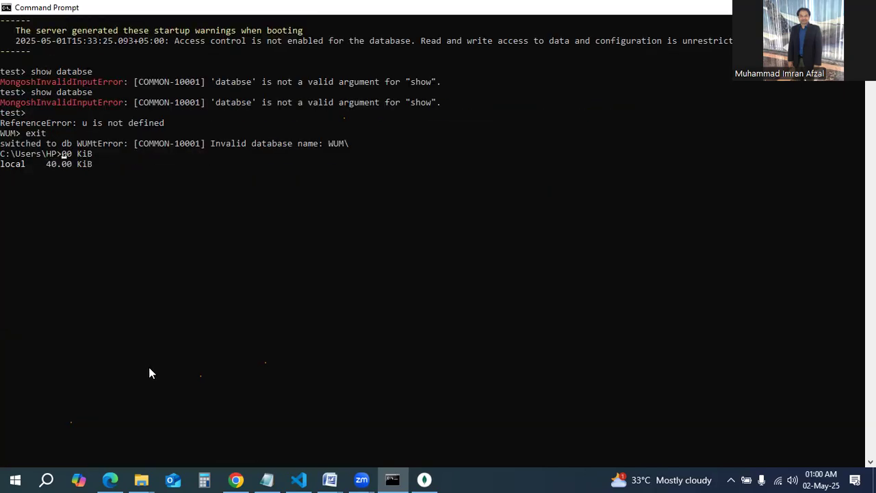
Step: Open a second Command Prompt window, try the "monodb --version" command, and close that window
left_click(46, 479)
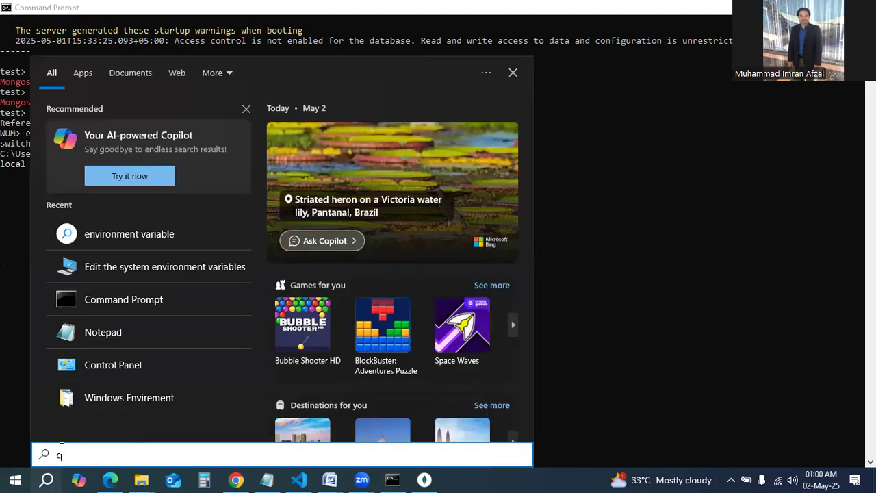
type("cmd")
key("Return")
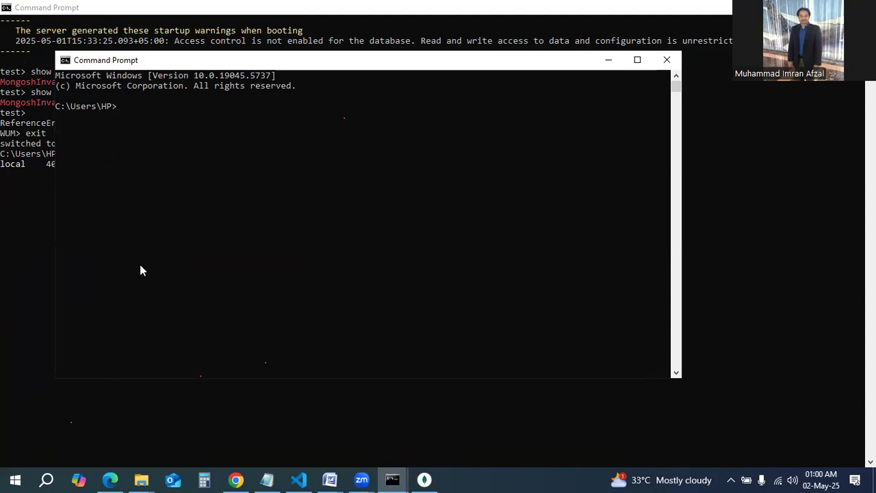
type("monodb --version")
key("Return")
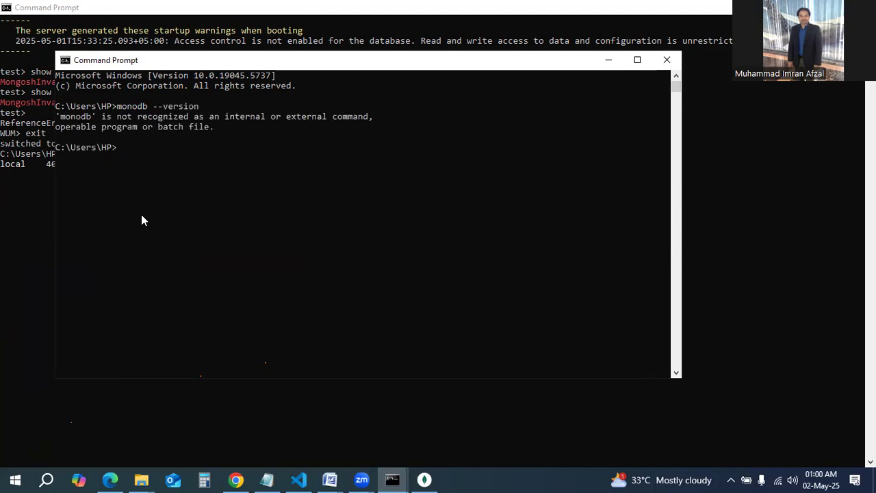
left_click(665, 62)
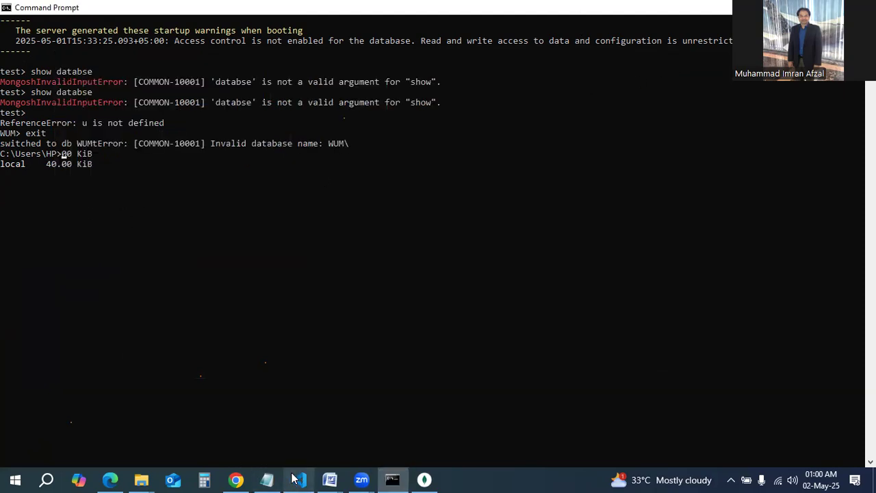
left_click(98, 164)
key("Escape")
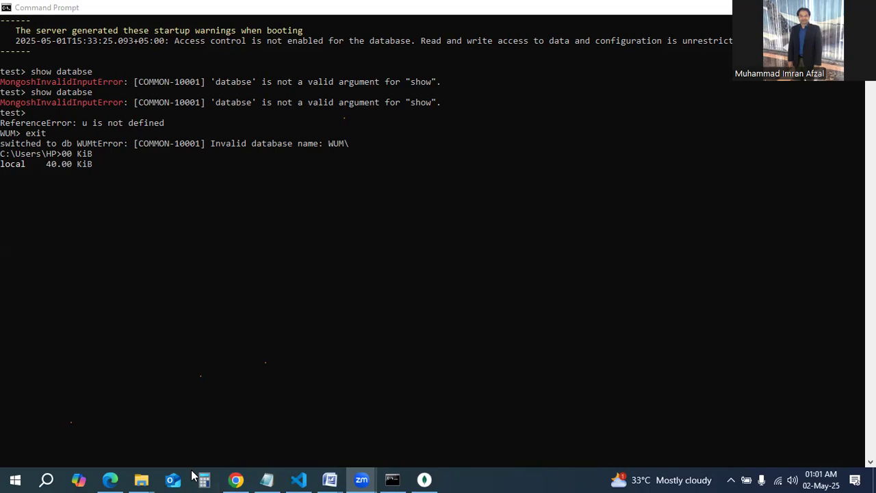
Step: Switch to File Explorer and bring up the MongoDB Server 8.0 bin folder among the open windows
mouse_move(141, 479)
left_click(83, 415)
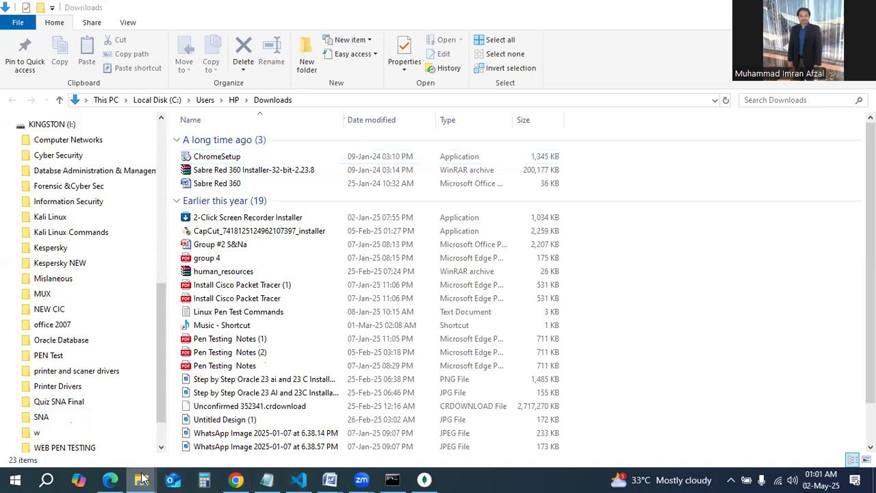
mouse_move(144, 479)
key("alt+Tab")
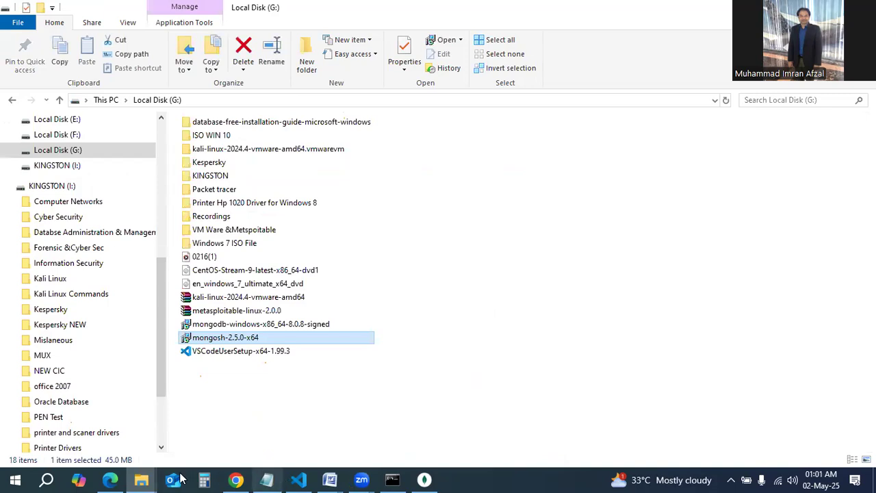
left_click(141, 479)
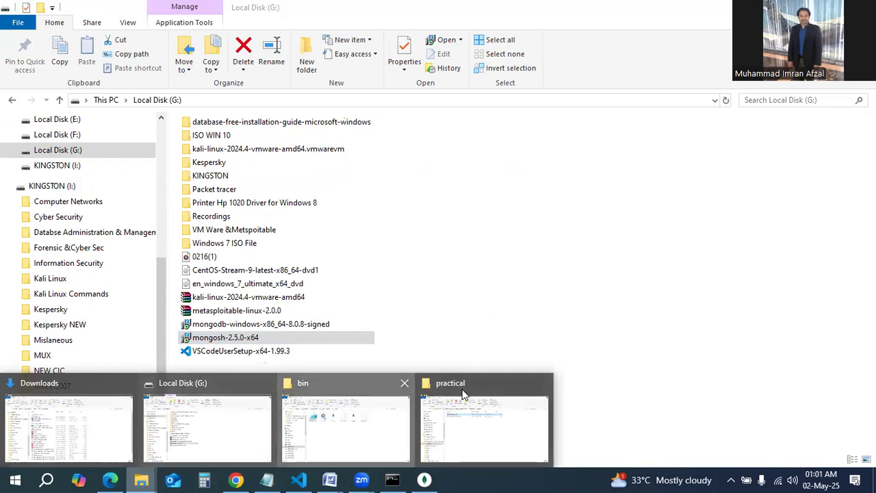
left_click(346, 421)
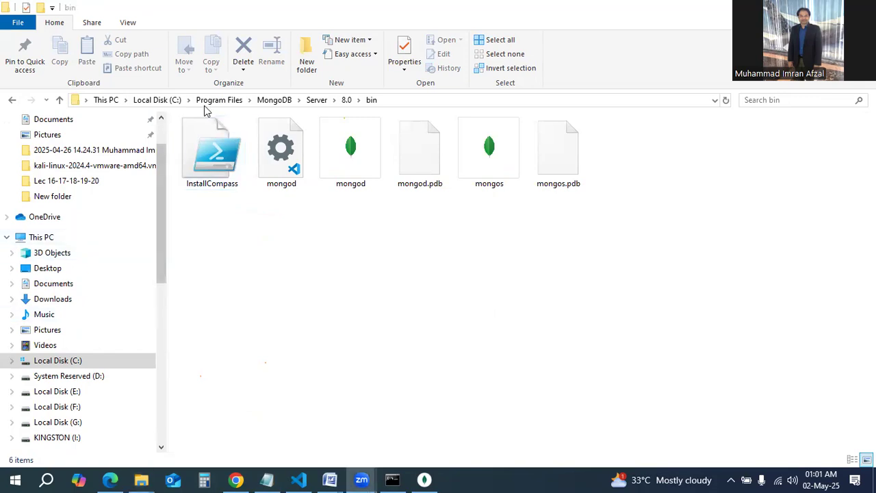
Step: Browse to Local Disk (G:) and point out the mongosh-2.5.0-x64 and VSCodeUserSetup-x64-1.99.3 installers
left_click(110, 100)
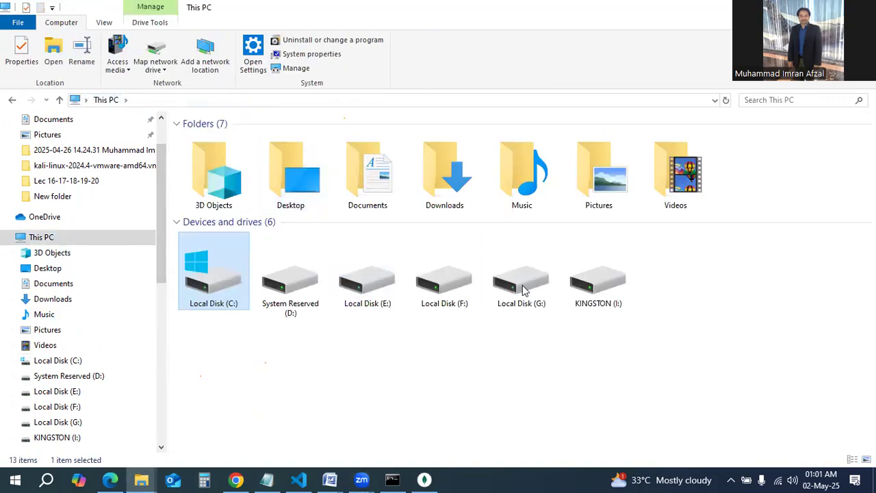
double_click(524, 283)
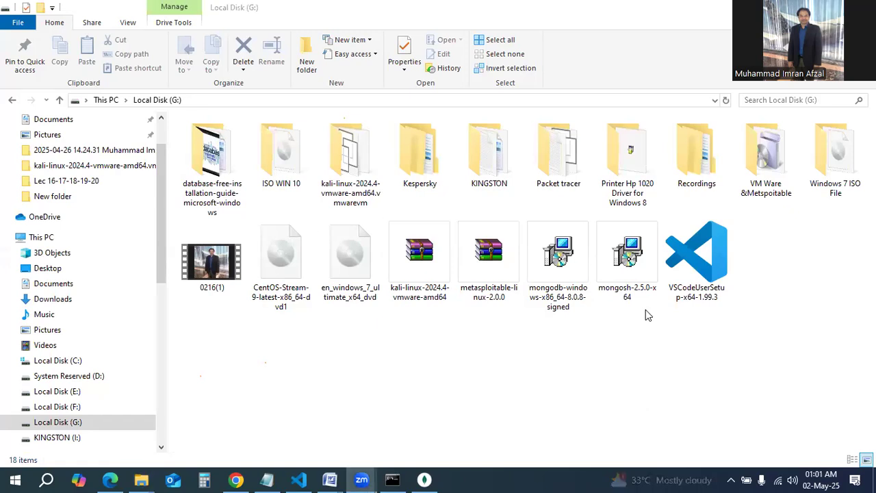
double_click(642, 259)
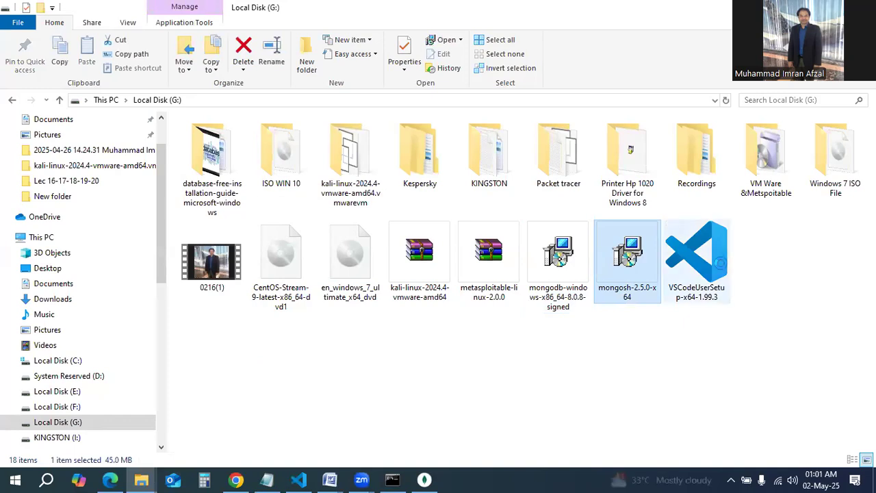
left_click(705, 331)
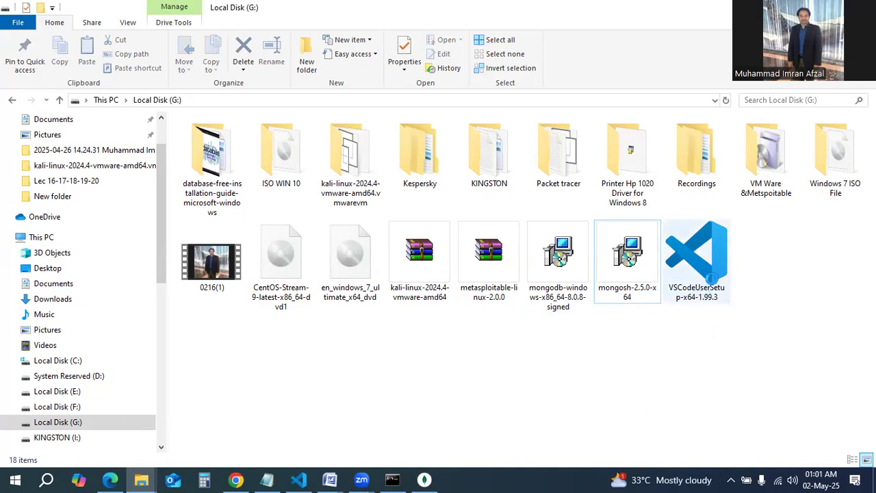
left_click(715, 258)
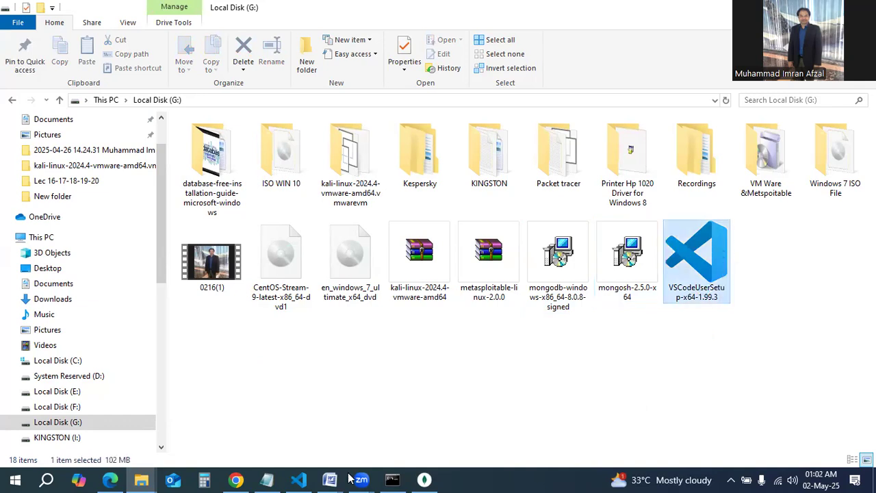
left_click(267, 479)
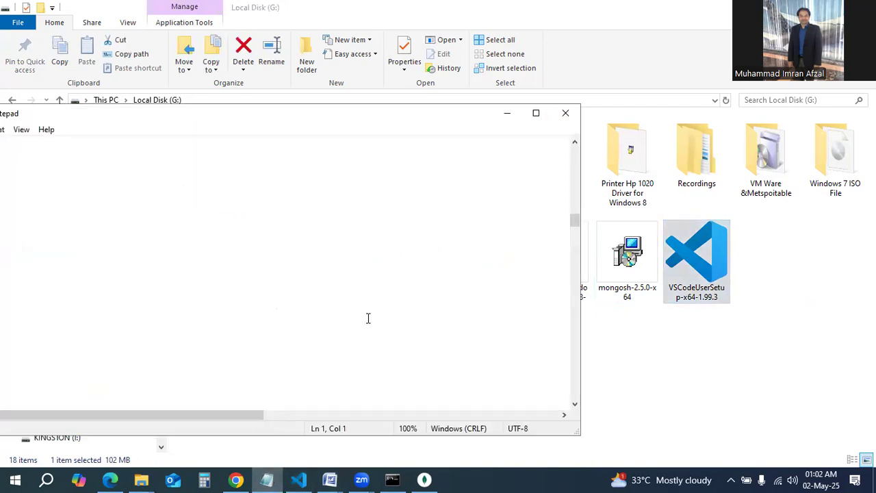
left_click(267, 479)
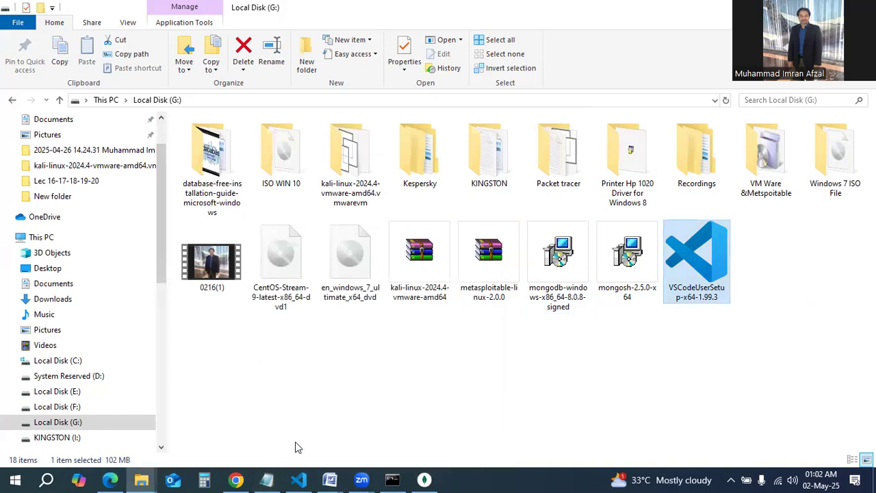
Step: Bring up the MonoDB text notes, read through the MongoDB topic timestamps and the VS Code heading, and close the file
left_click(267, 479)
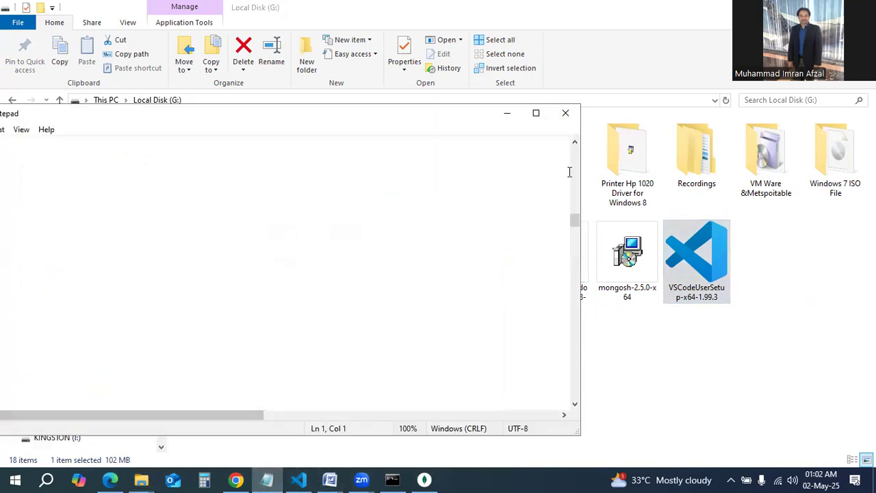
left_click_drag(439, 115, 691, 89)
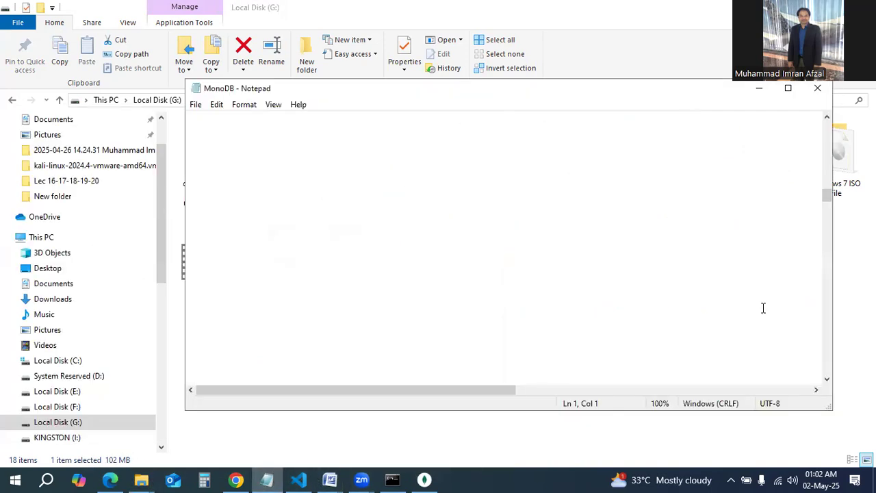
left_click_drag(828, 192, 828, 180)
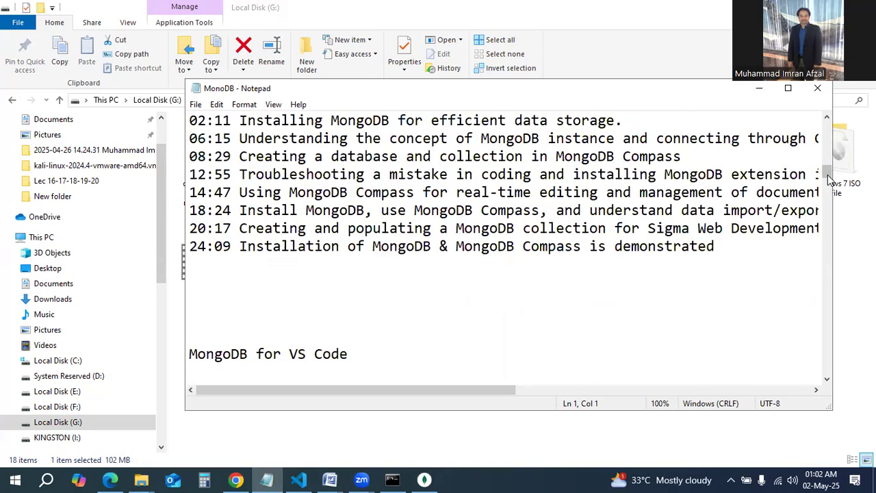
scroll(612, 256, "up", 5)
scroll(586, 285, "down", 5)
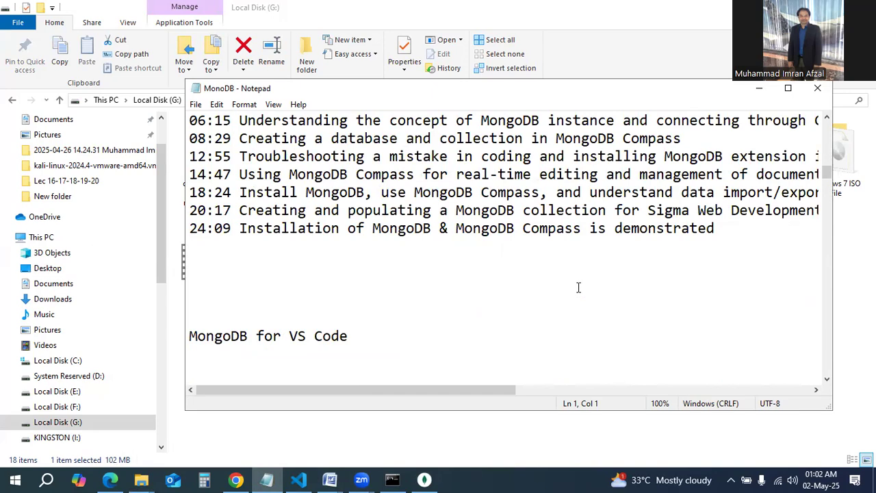
left_click_drag(623, 92, 447, 95)
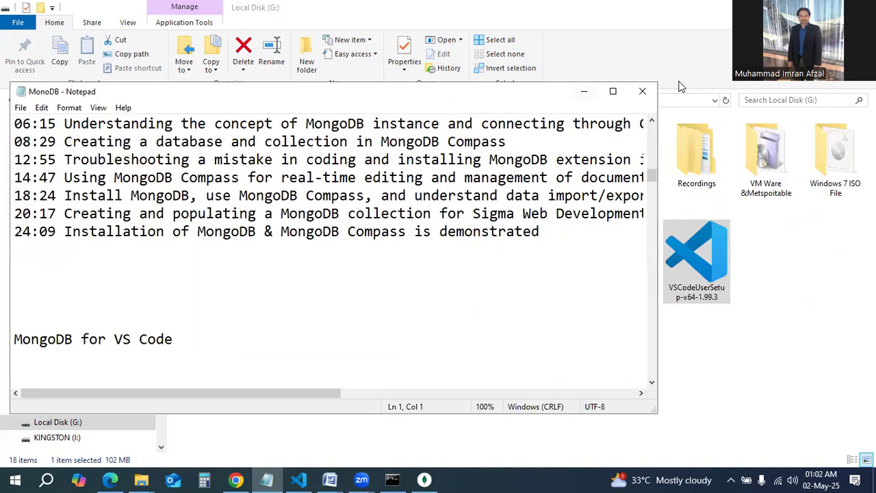
left_click(642, 91)
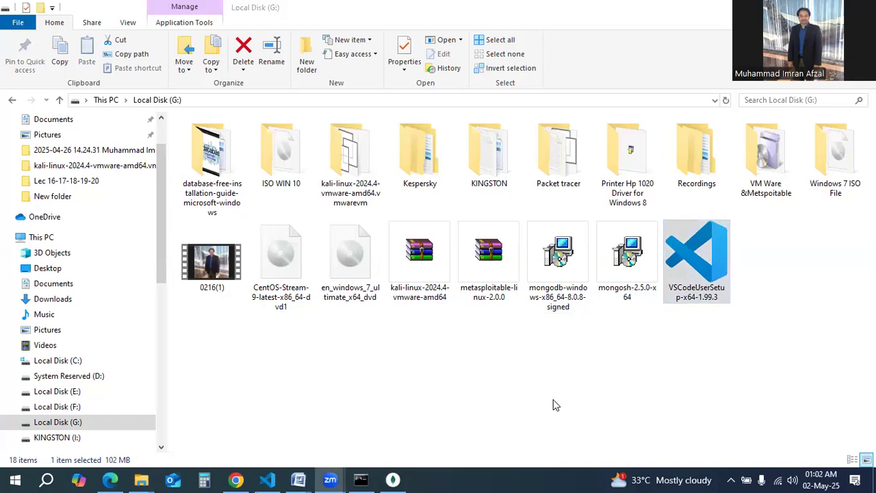
Step: Switch to Chrome, return to the Google results, search for "mongodb vs supabase", and skim the results
left_click(236, 479)
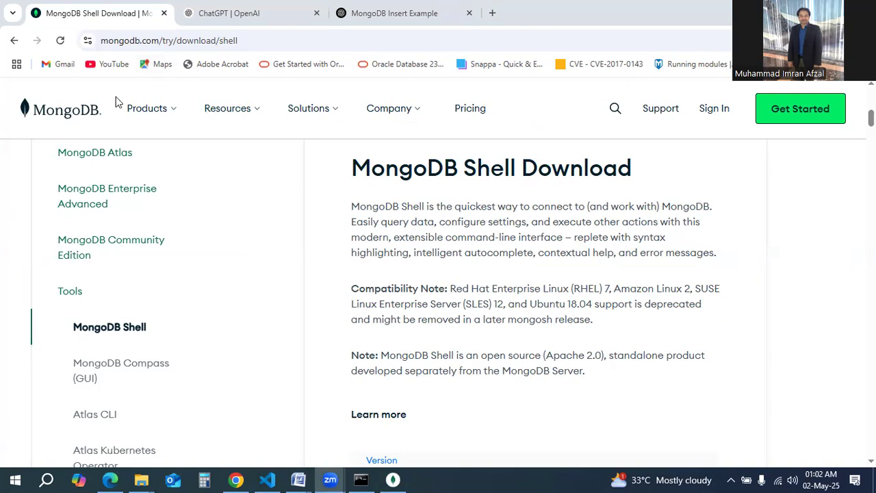
left_click(19, 41)
left_click(16, 41)
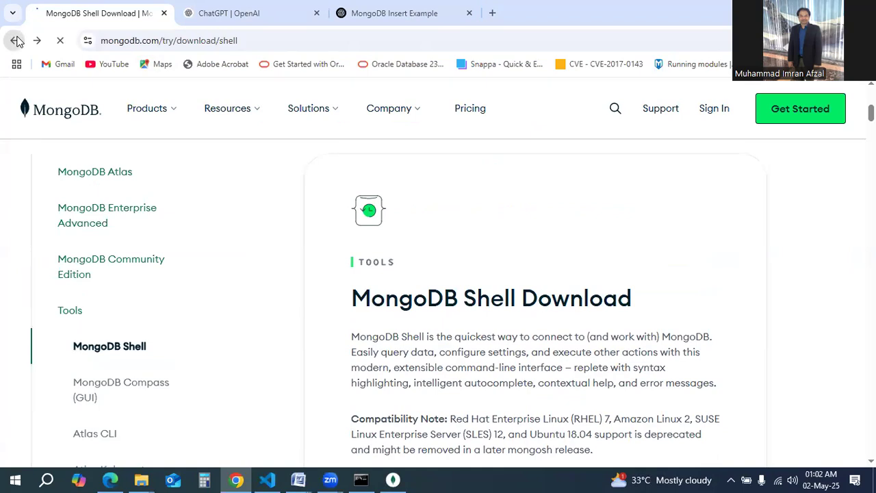
left_click_drag(319, 116, 208, 116)
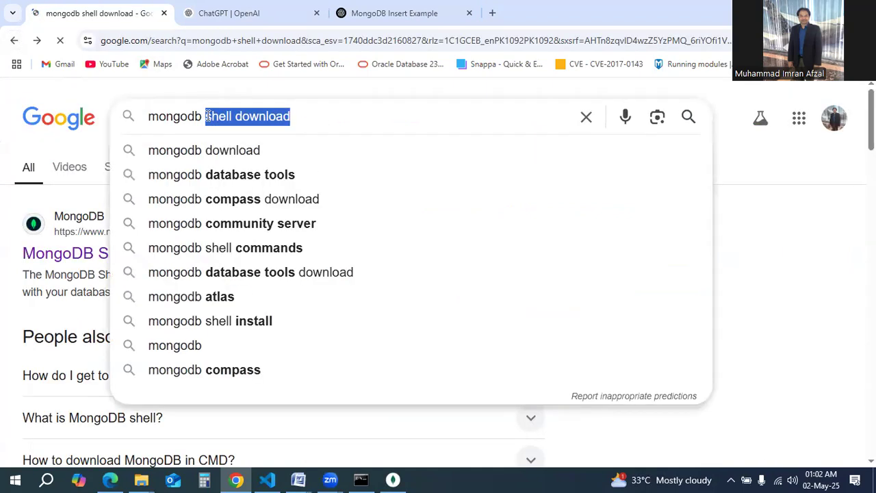
key("BackSpace")
type("S")
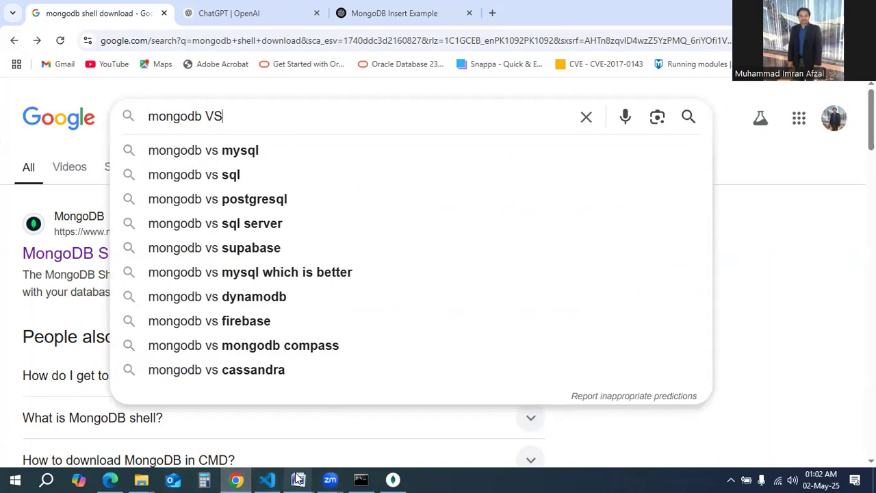
mouse_move(298, 479)
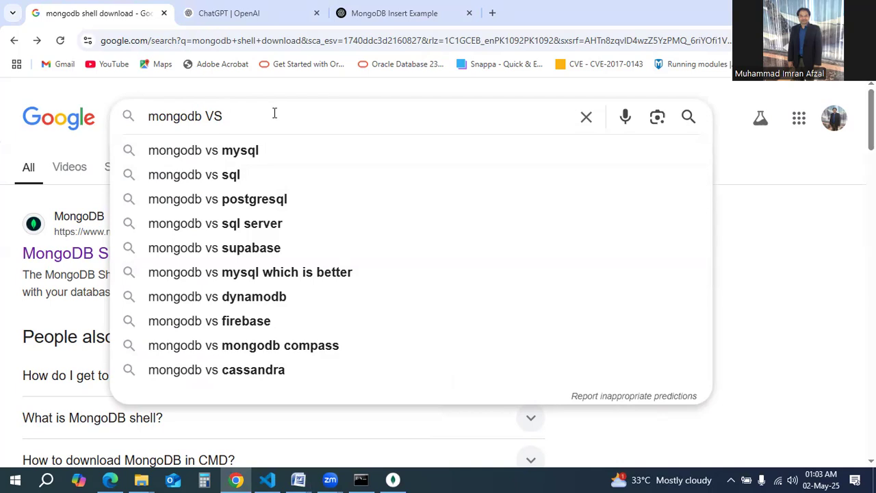
left_click(280, 247)
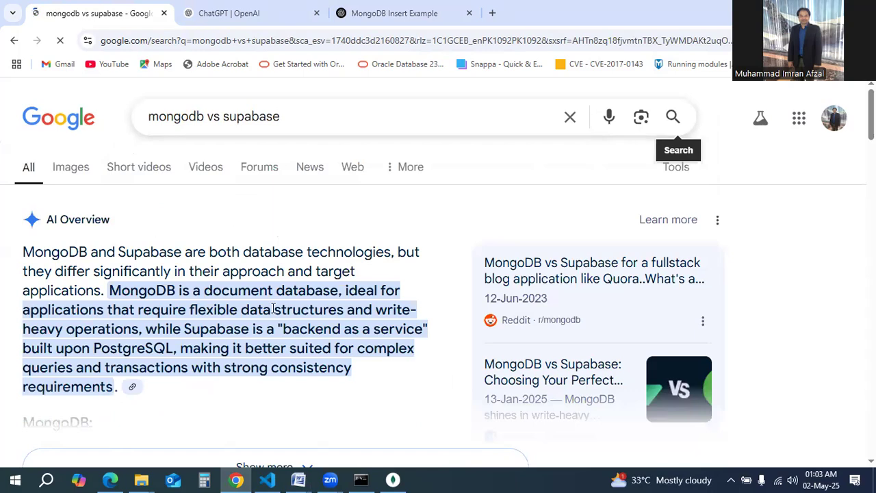
scroll(253, 336, "down", 5)
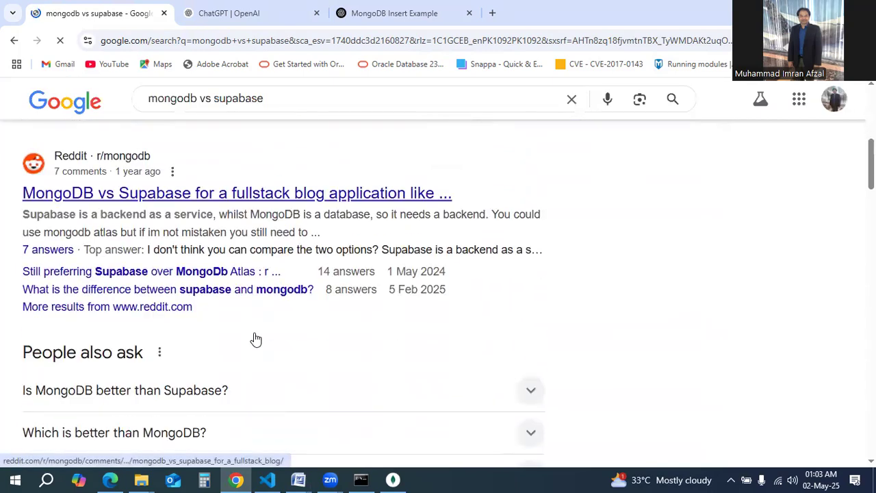
scroll(254, 337, "up", 3)
scroll(254, 337, "down", 9)
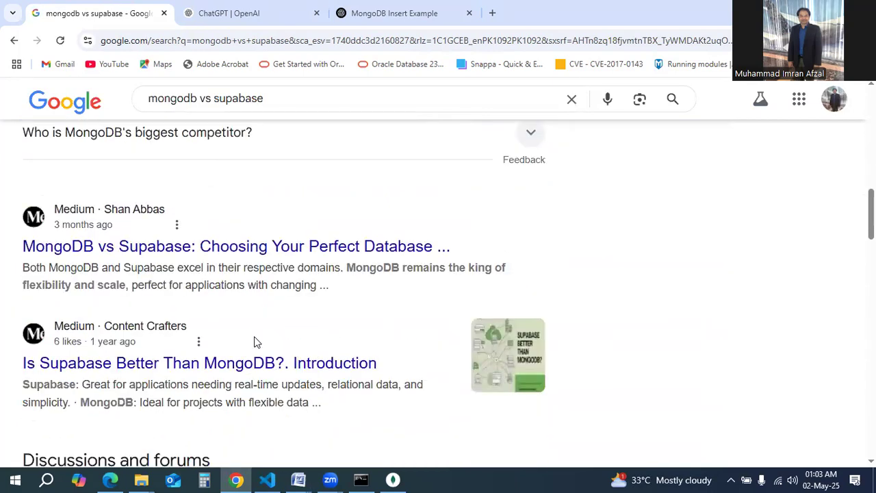
scroll(254, 337, "up", 7)
scroll(254, 337, "up", 5)
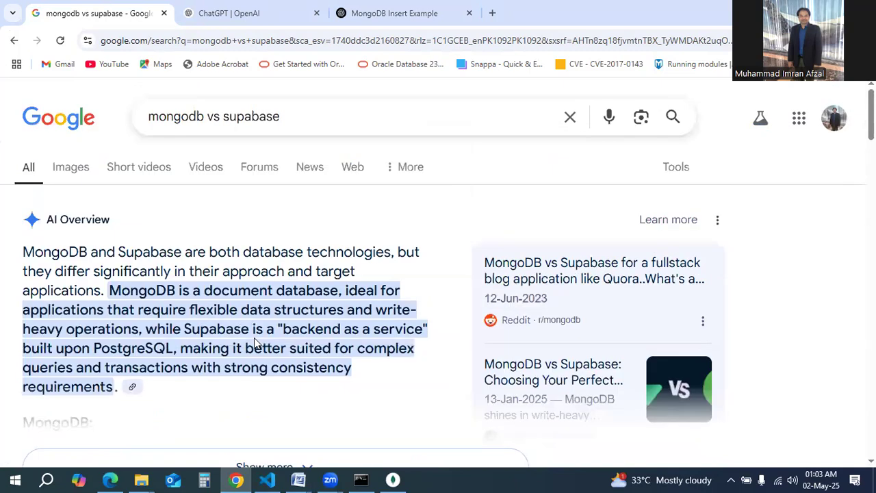
Step: Try to change the Google query to "mongodb vs Downlo", and skim the results on the current page
left_click(326, 122)
key("BackSpace")
key("BackSpace")
key("BackSpace")
key("BackSpace")
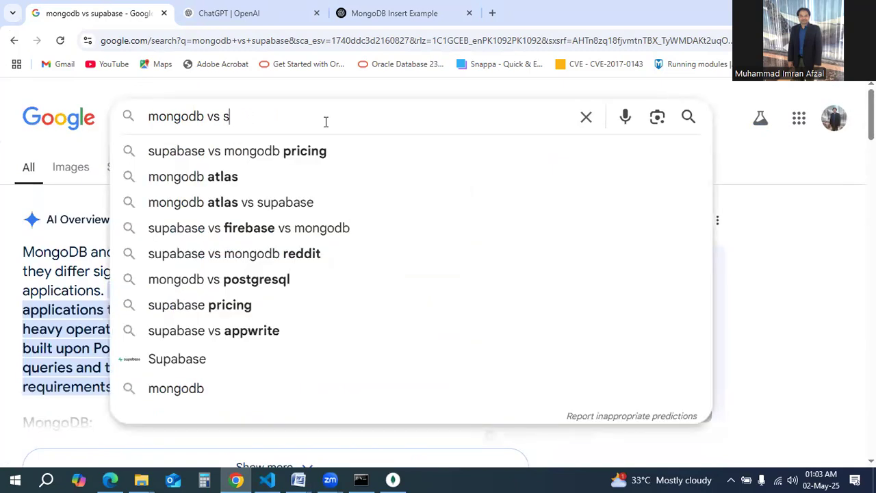
key("BackSpace")
key("BackSpace")
type("Do")
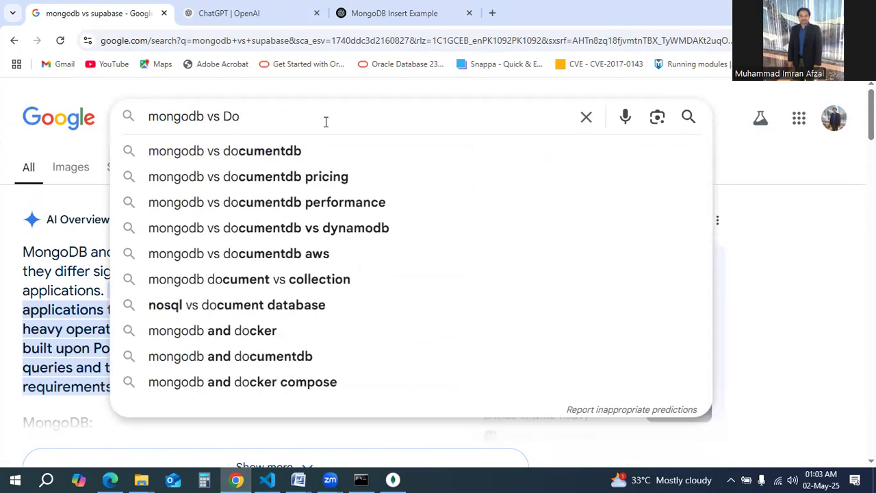
type("wnlo")
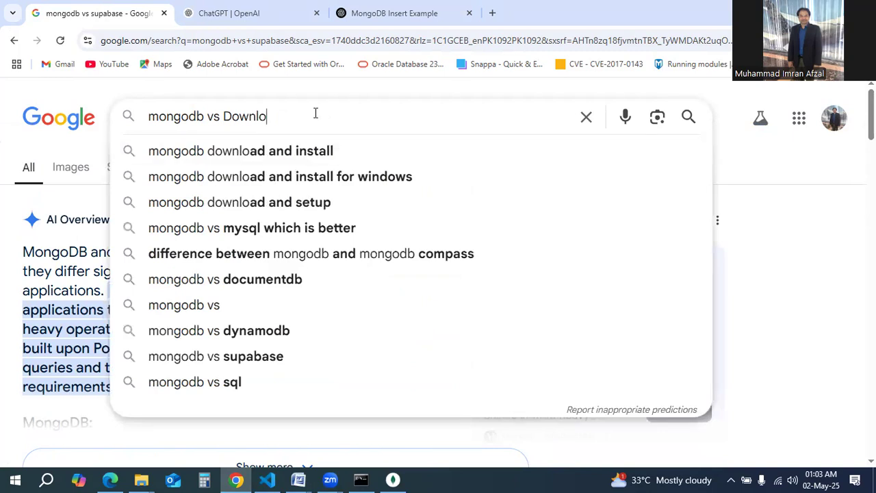
left_click(764, 197)
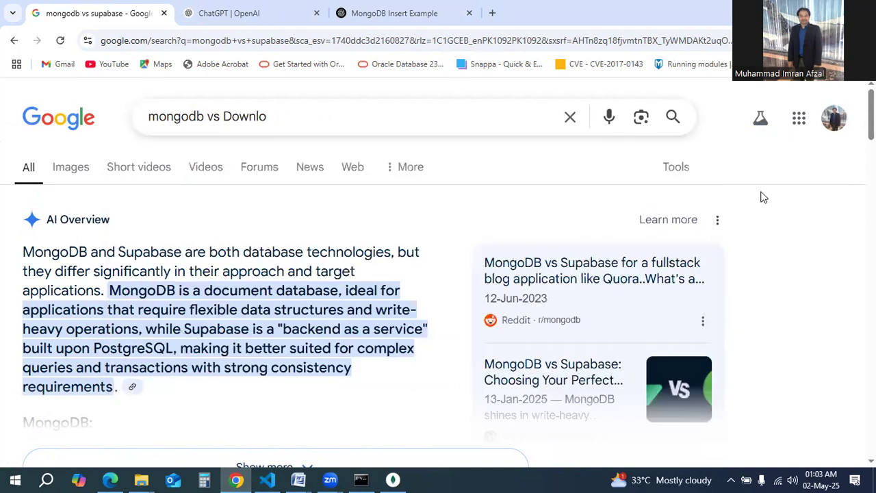
scroll(392, 316, "down", 10)
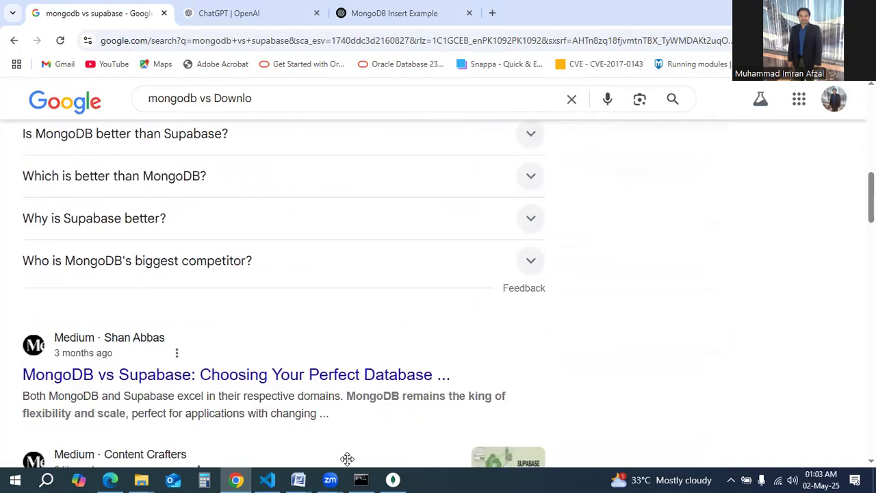
Step: Switch to the practical folder in File Explorer, open New Text Document (2) to view its YouTube links, and close it
mouse_move(141, 479)
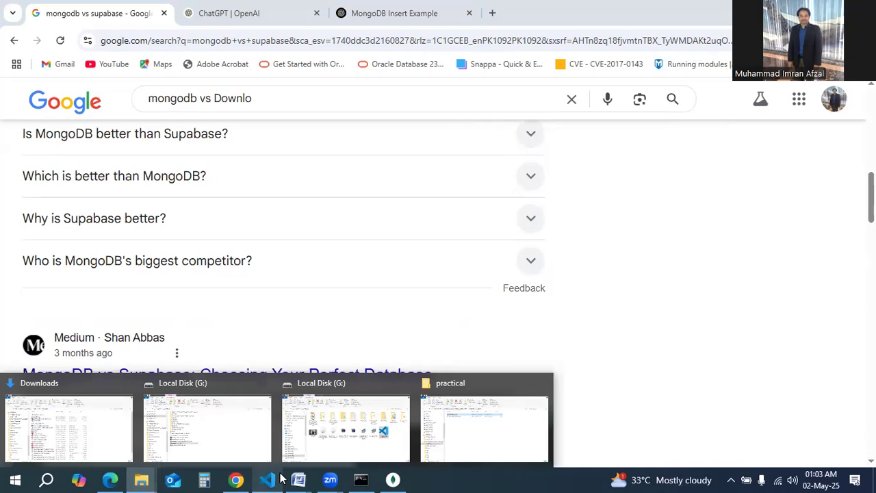
left_click(465, 381)
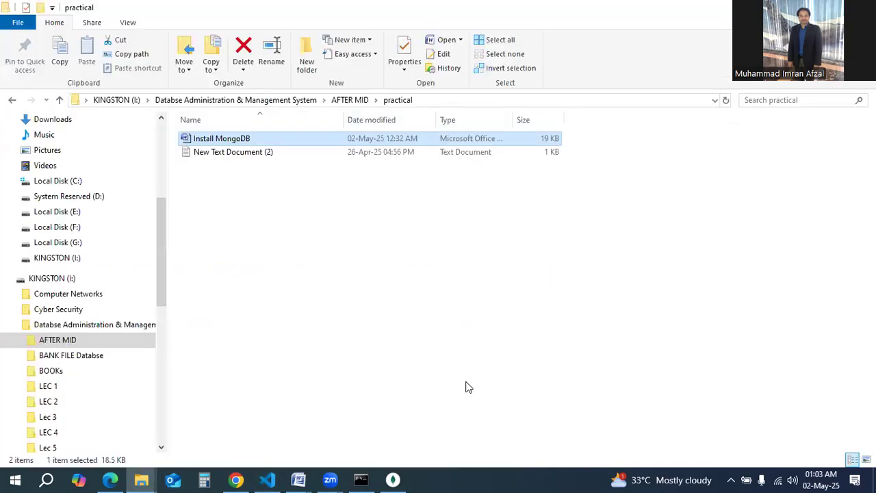
left_click(265, 153)
double_click(265, 153)
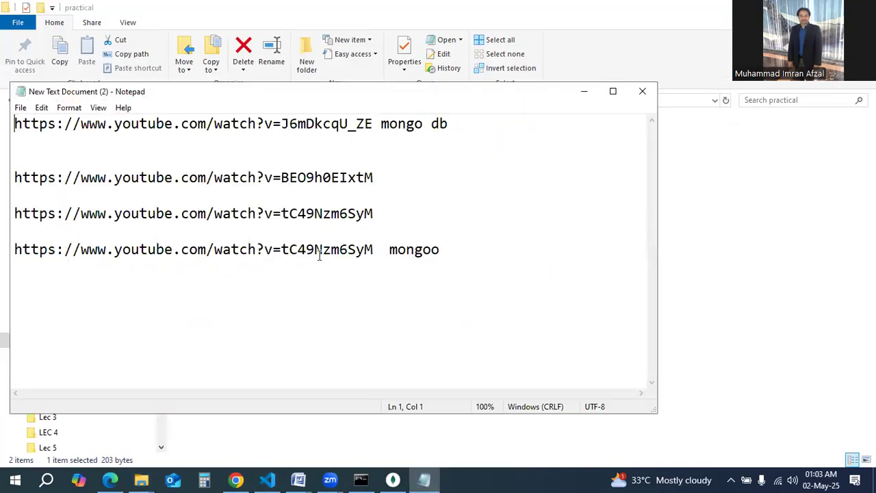
left_click(642, 91)
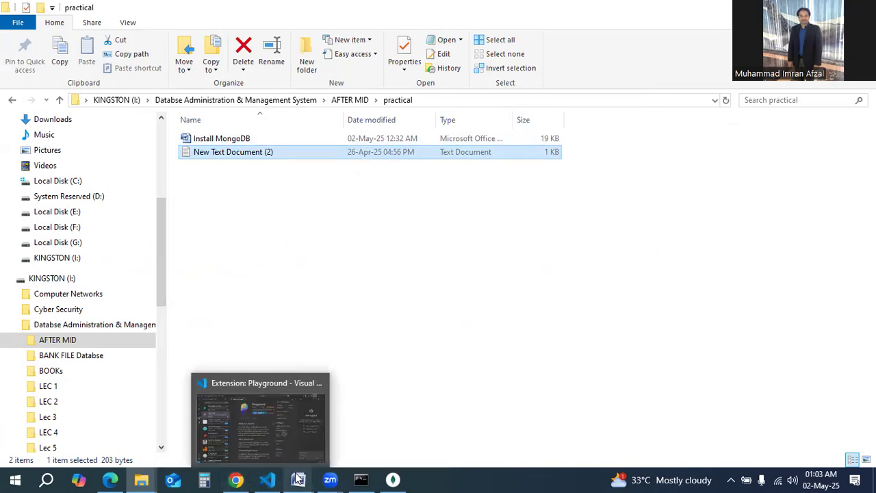
Step: Switch to the Word document and review its instructions for installing MongoDB, verifying the installation and creating a database
left_click(244, 396)
scroll(389, 294, "down", 3)
scroll(392, 307, "up", 5)
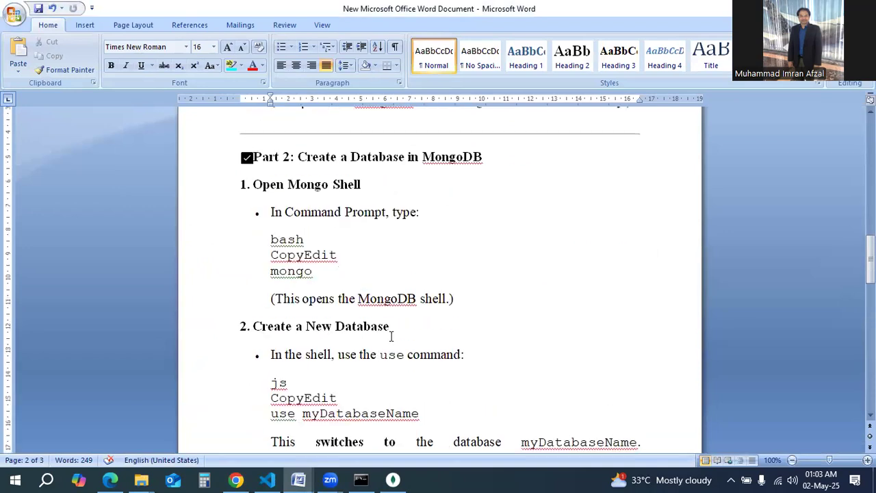
scroll(391, 337, "up", 12)
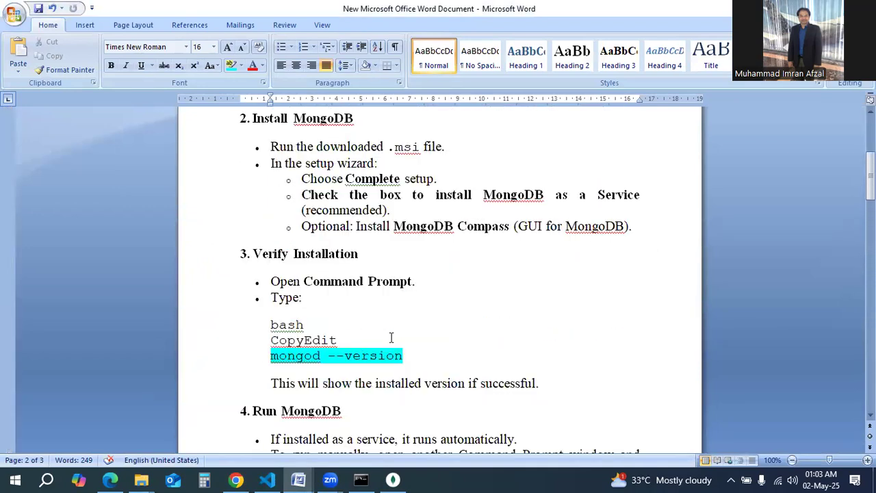
left_click(830, 9)
Step: Switch to Visual Studio Code and view the Explorer, Search, Source Control, and Run and Debug views in turn
left_click(274, 478)
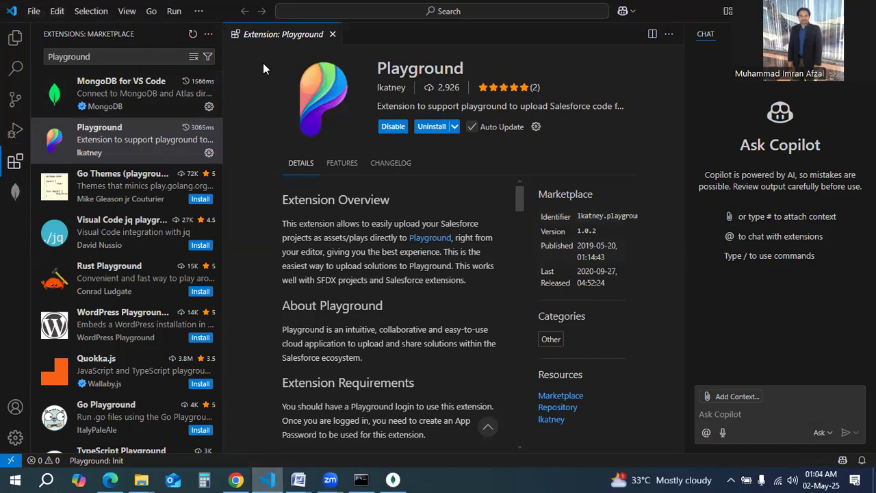
left_click(17, 38)
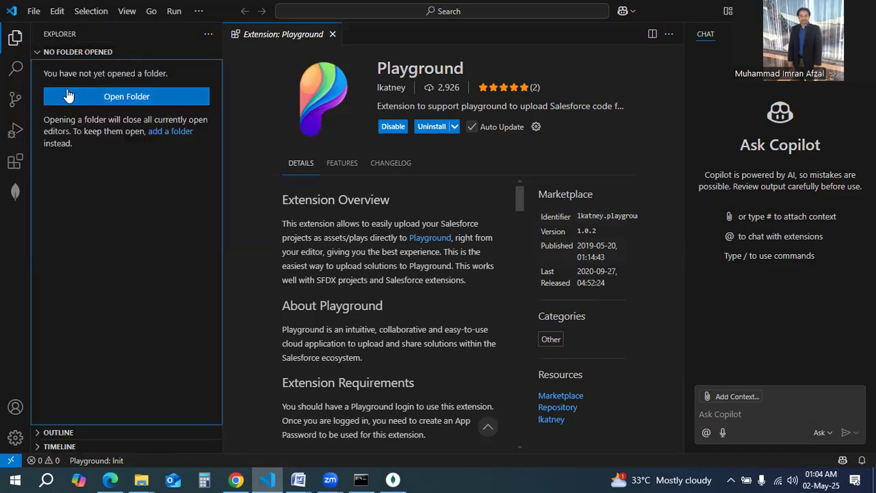
left_click(16, 69)
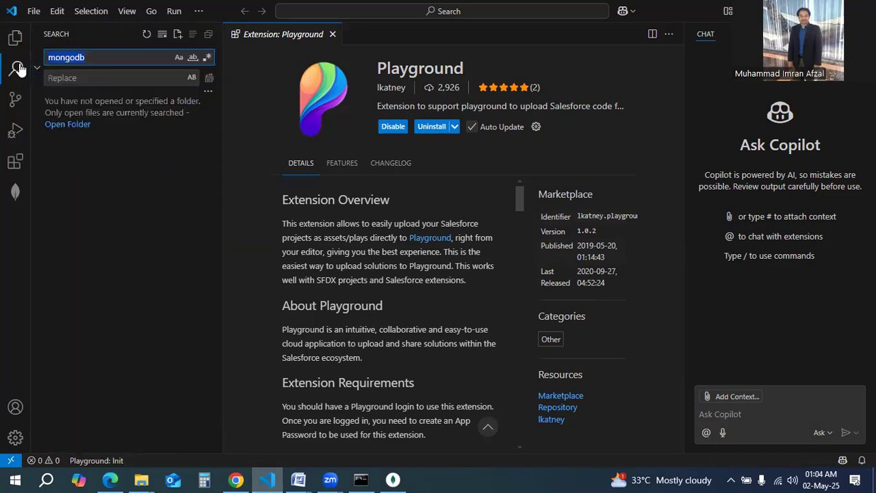
left_click(16, 99)
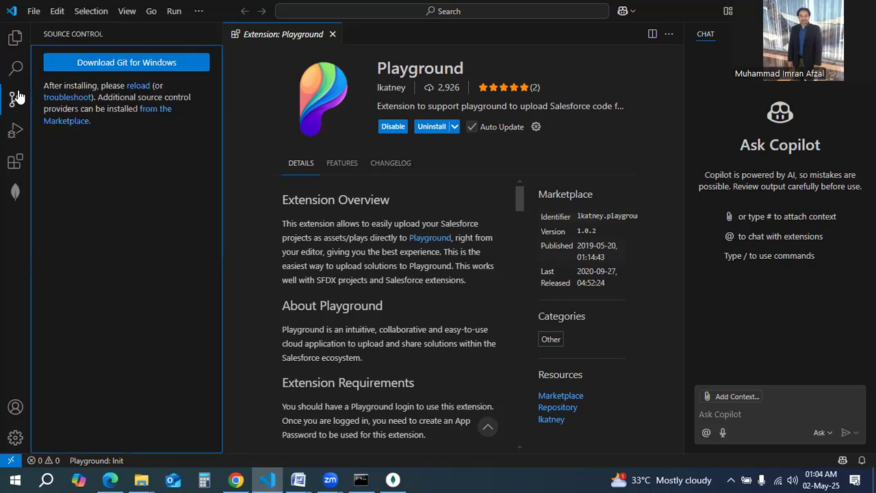
left_click(16, 130)
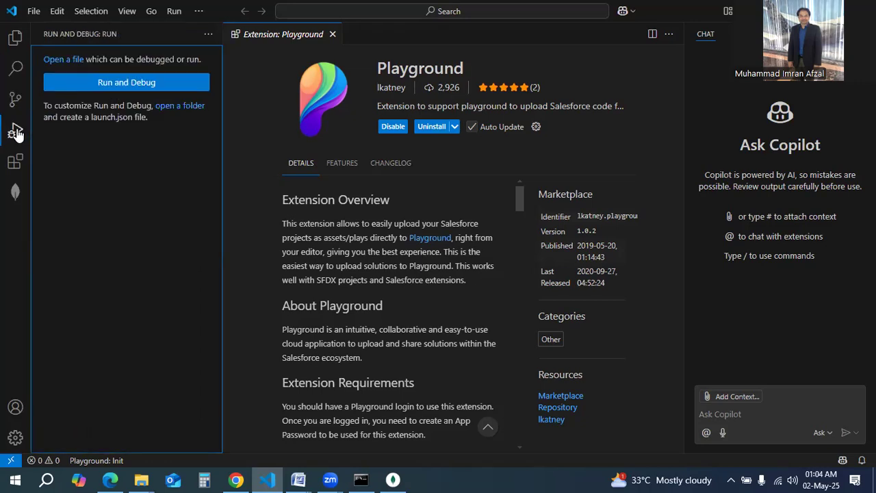
Step: Check the context options of the MongoDB view, including Move To, dismiss them, and close the Playground extension page
right_click(16, 192)
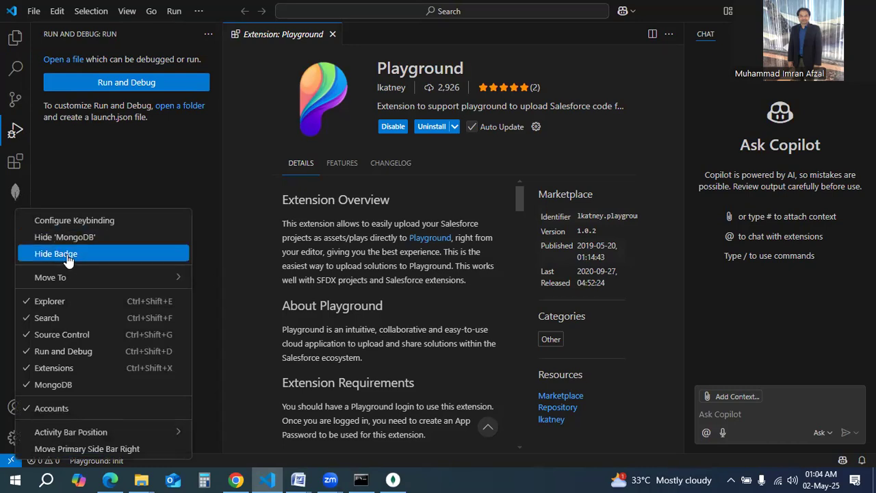
mouse_move(78, 281)
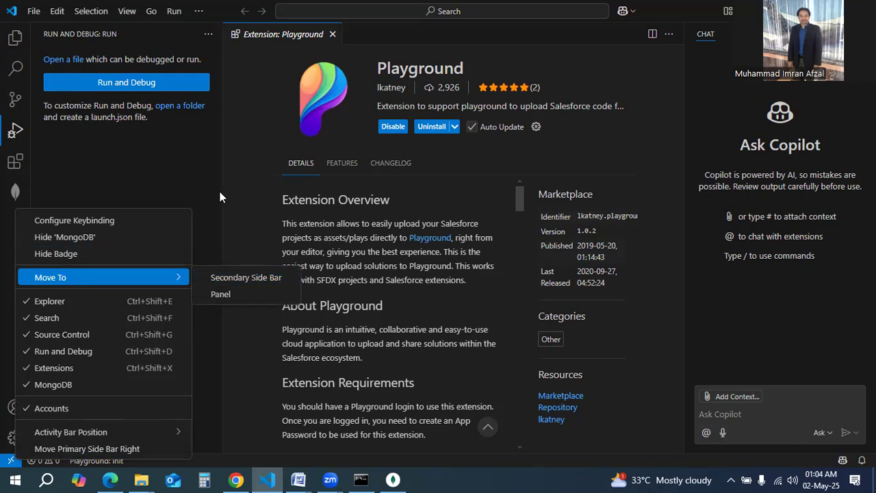
left_click(243, 182)
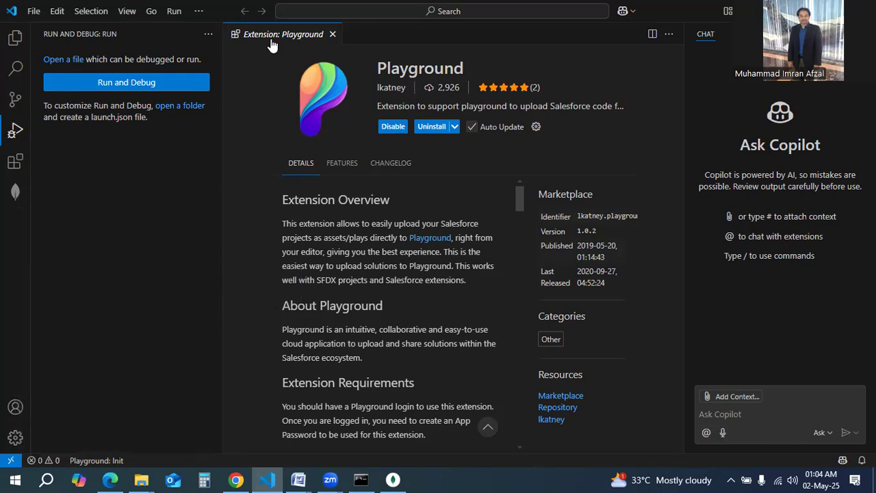
left_click(332, 34)
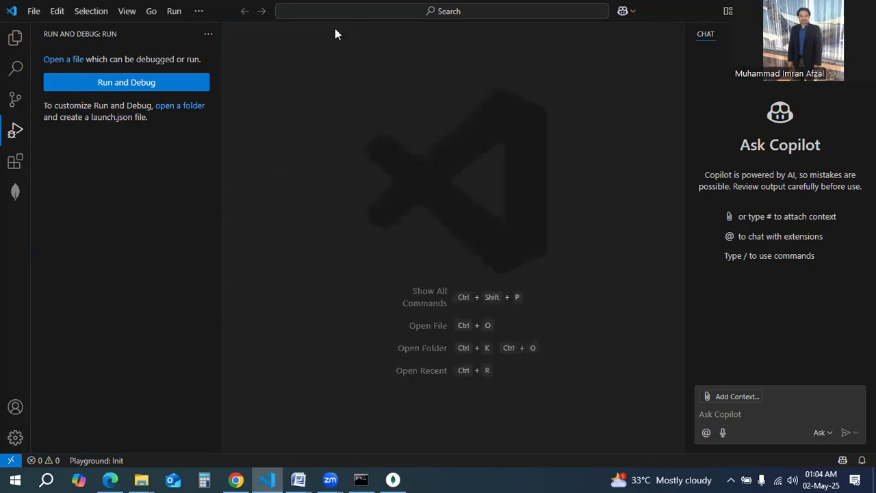
Step: Open the MongoDB for VS Code extension page from the marketplace list, uninstall the extension and restart extensions
left_click(14, 133)
left_click(14, 164)
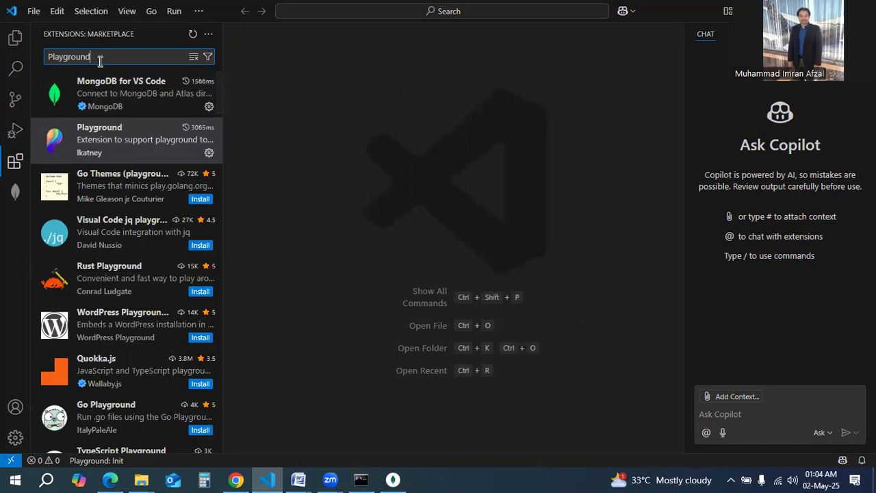
mouse_move(97, 100)
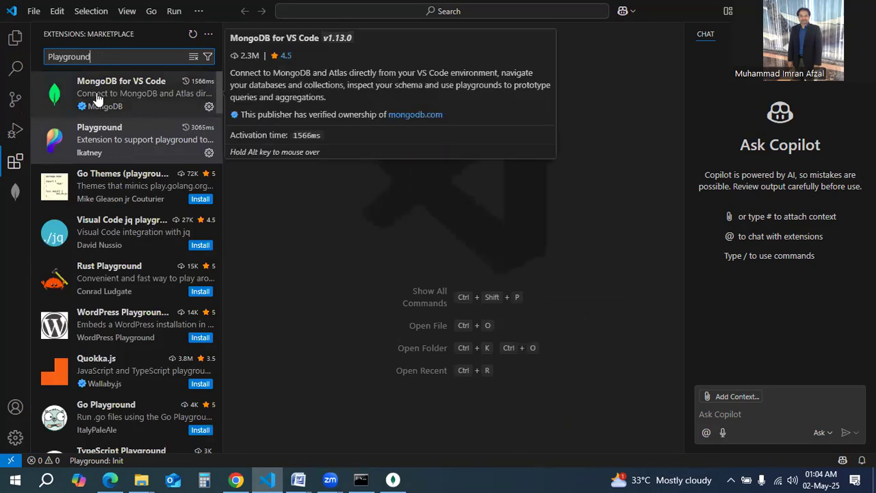
left_click(130, 92)
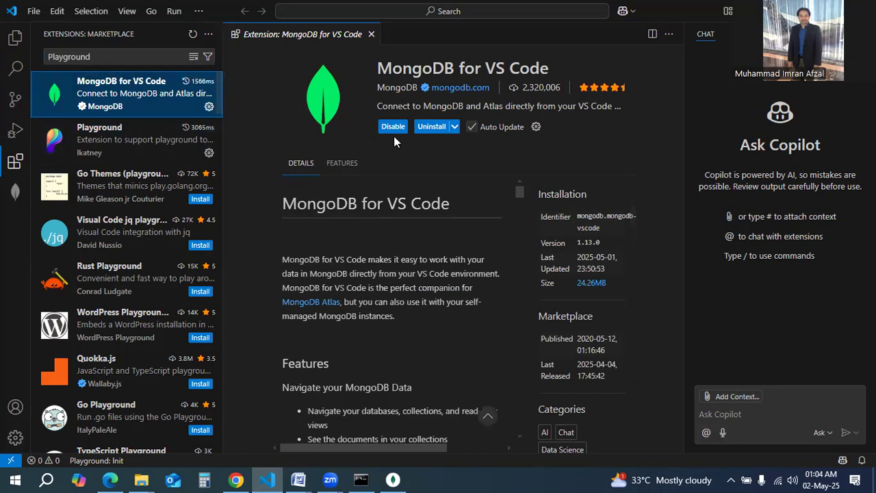
left_click(431, 127)
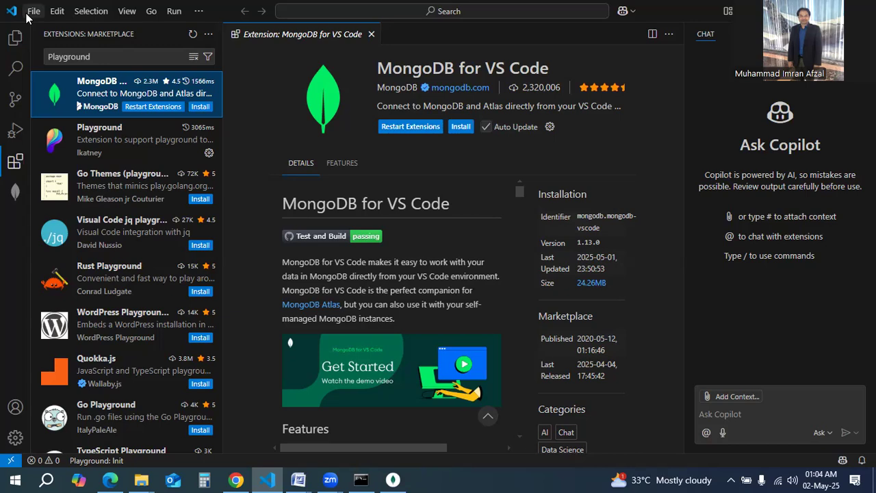
mouse_move(425, 91)
left_click(415, 127)
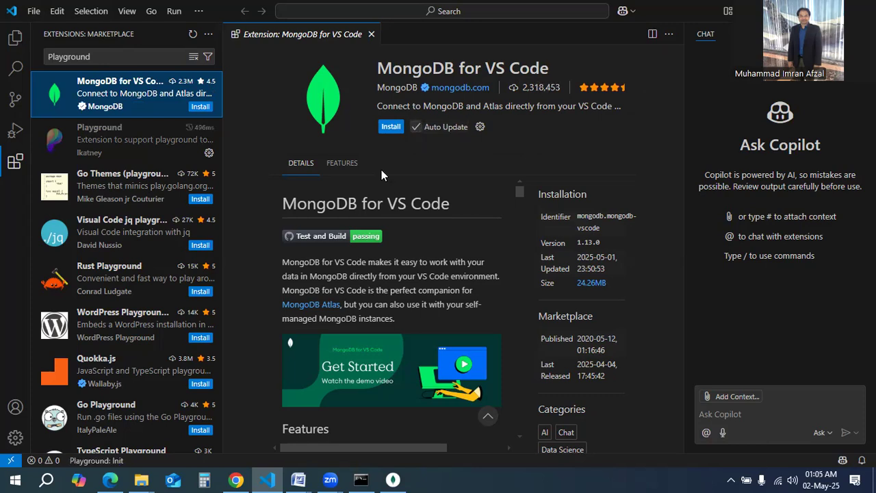
Step: Install the MongoDB for VS Code extension and check its Connections and Playgrounds view
left_click(204, 107)
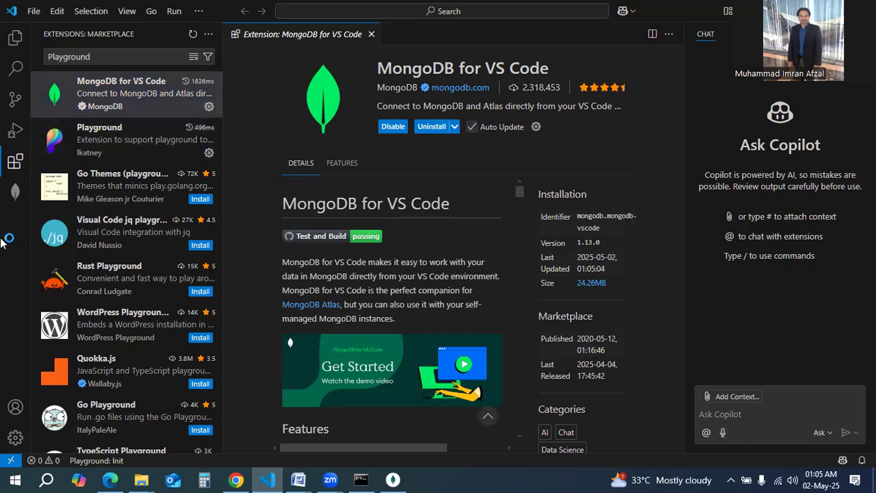
left_click(17, 193)
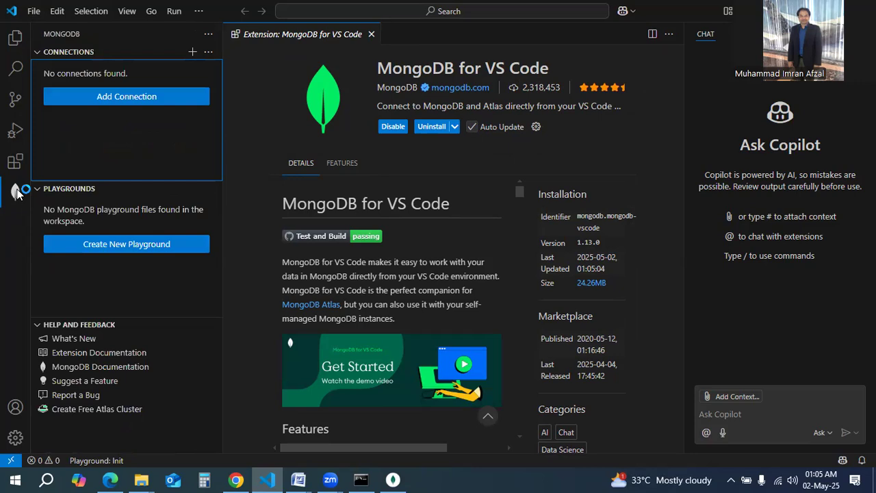
left_click(17, 193)
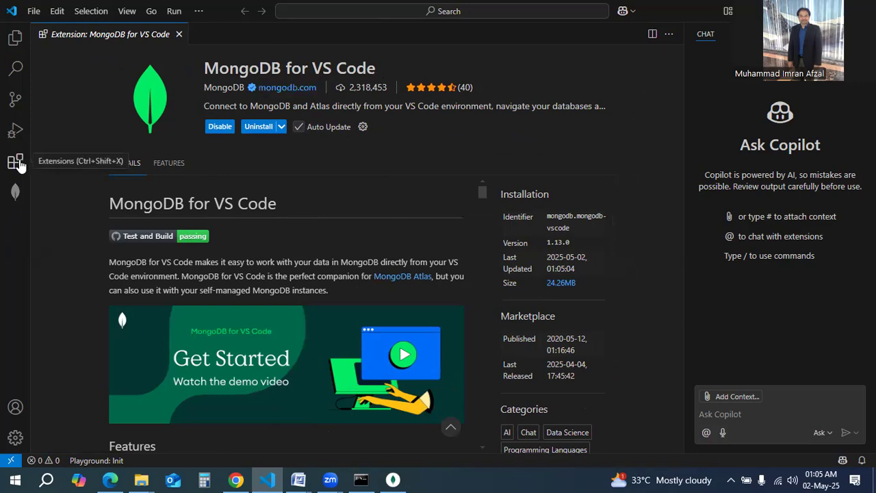
Step: Replace the mongodb term in the file search with "Platyground"
left_click(22, 74)
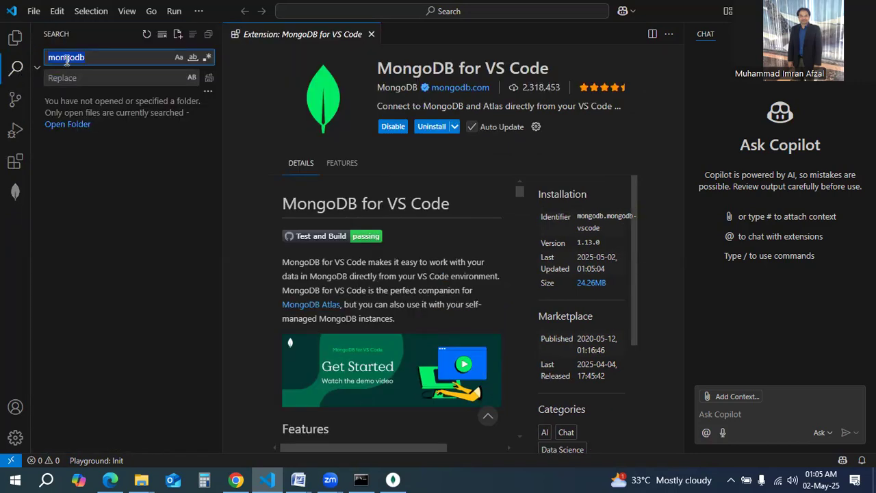
left_click(146, 58)
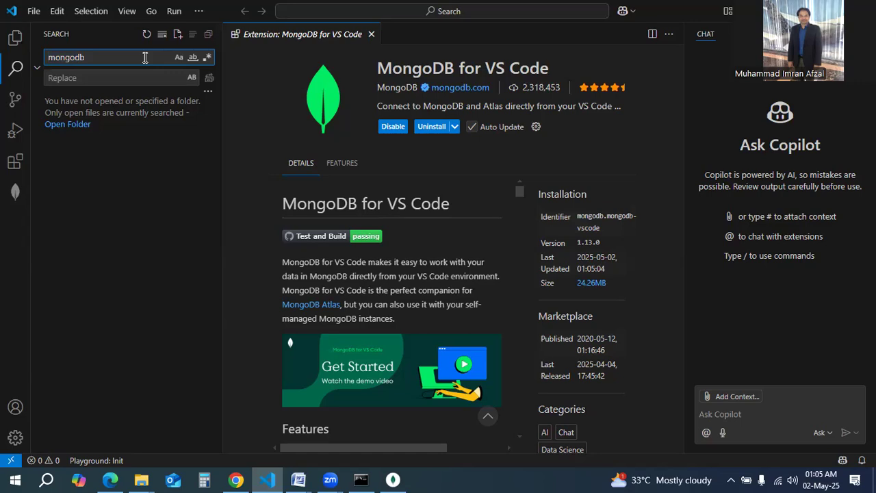
key("BackSpace")
key("BackSpace")
key("BackSpace")
key("BackSpace")
key("BackSpace")
key("BackSpace")
type("Playground")
Step: Switch to Chrome, search Google for "mongodb playground" and open the Mongo playground site
left_click(237, 480)
scroll(267, 154, "up", 10)
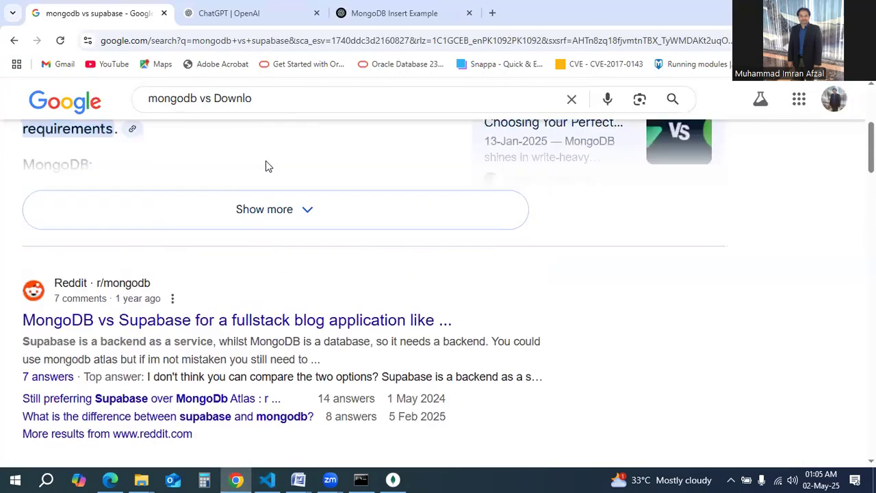
left_click_drag(252, 87, 200, 85)
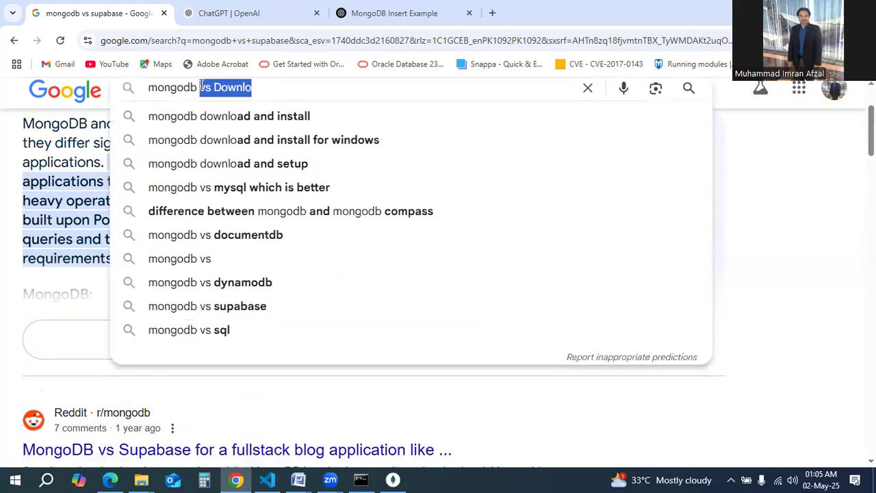
type("Playgr")
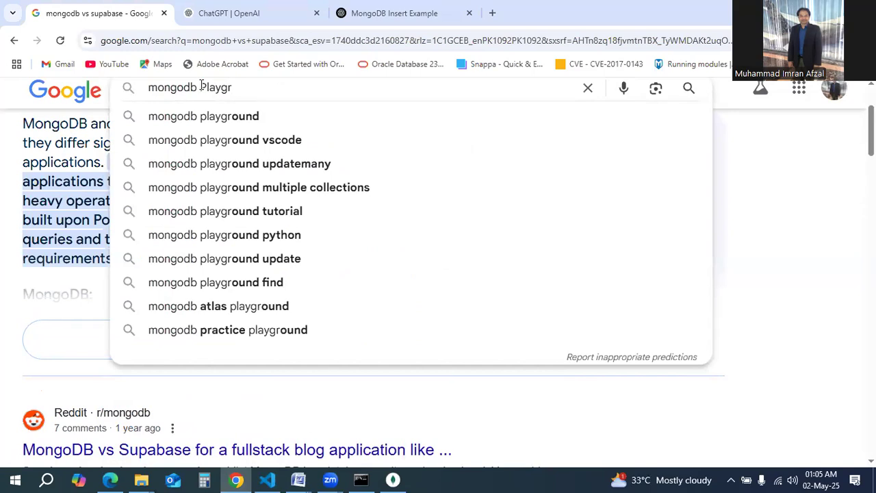
left_click(231, 116)
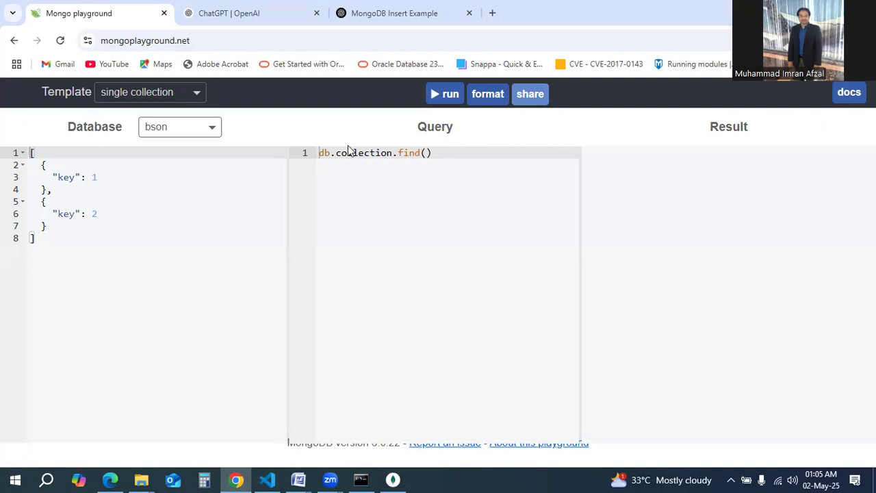
Step: Return to the Google results and search for "what mongodb playground"
left_click(14, 40)
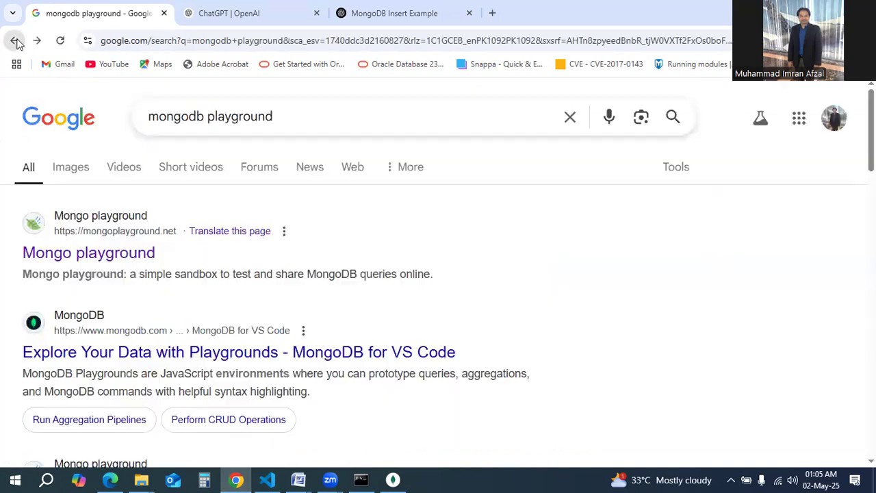
scroll(175, 325, "down", 3)
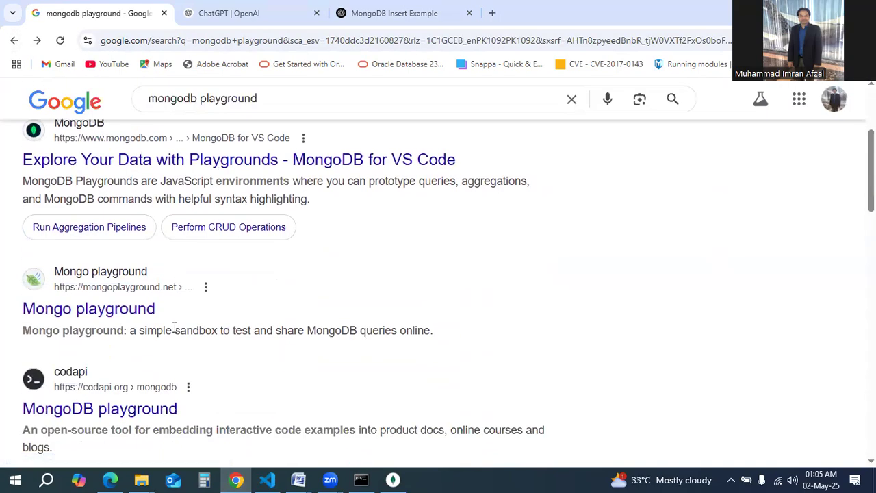
scroll(175, 329, "up", 5)
left_click(152, 115)
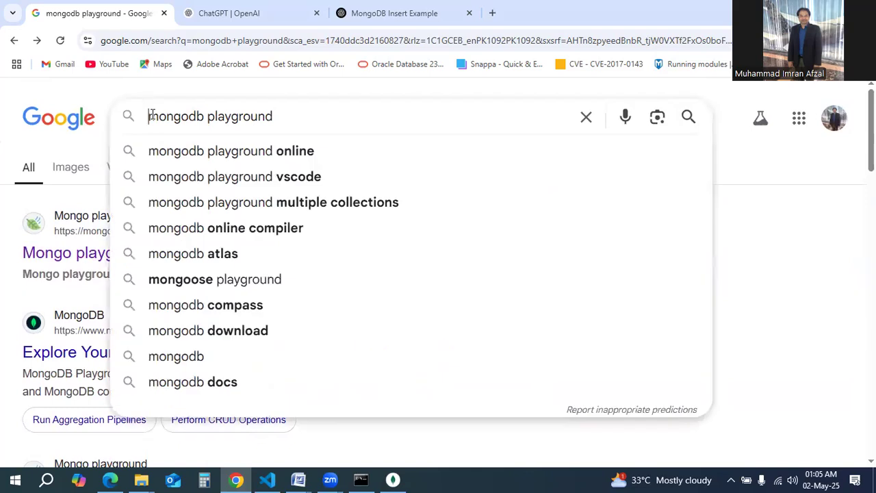
type("what")
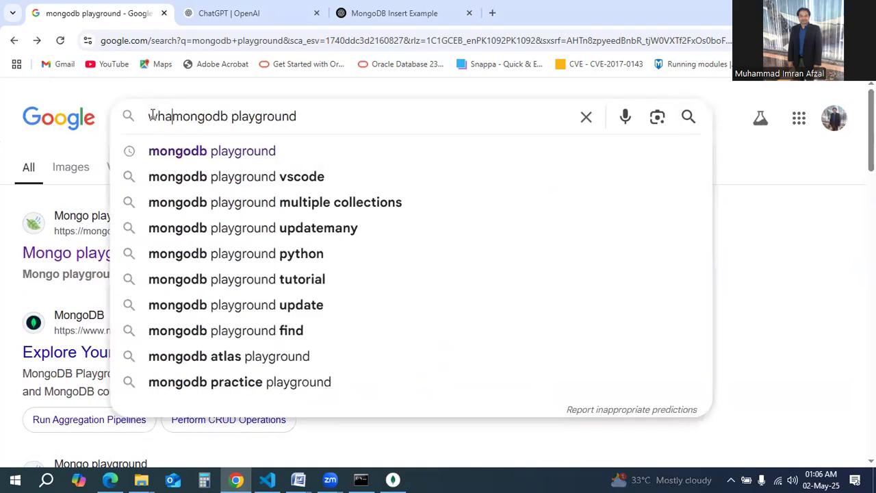
key("Return")
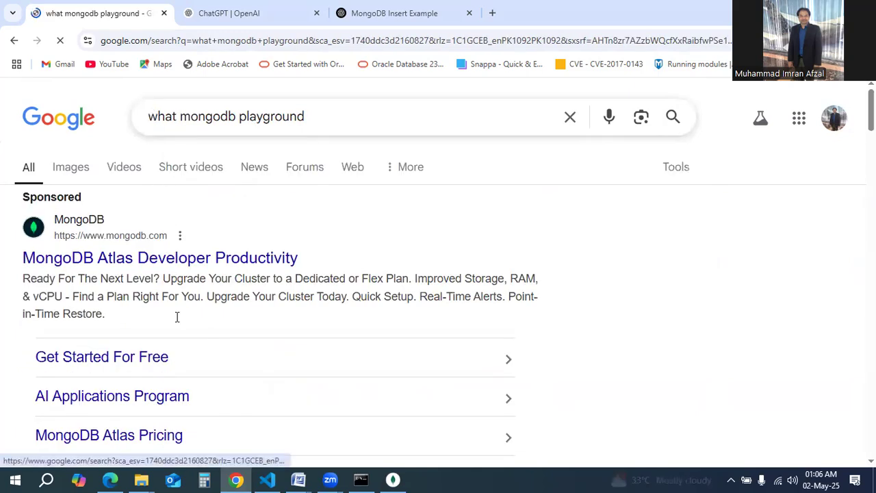
Step: Review the AI Overview and featured snippet on MongoDB Playgrounds, and check the related questions on MongoDB SRV and MongoDB's purpose
scroll(176, 317, "down", 6)
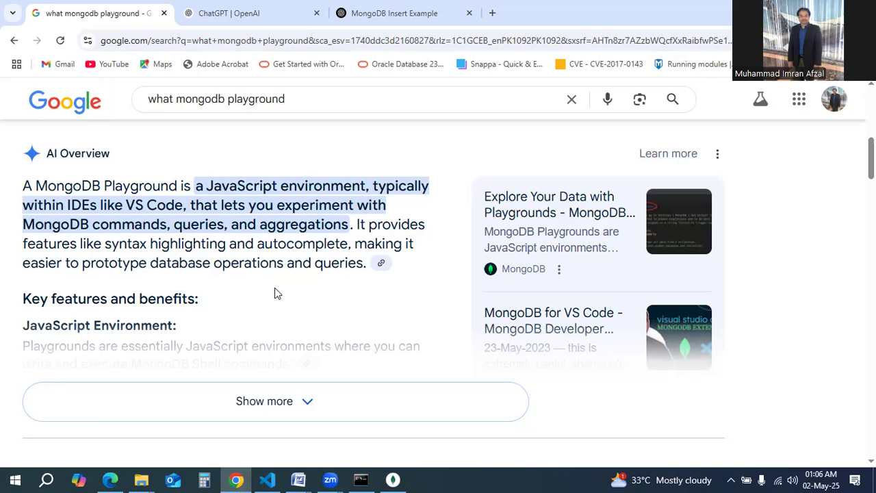
scroll(275, 288, "down", 3)
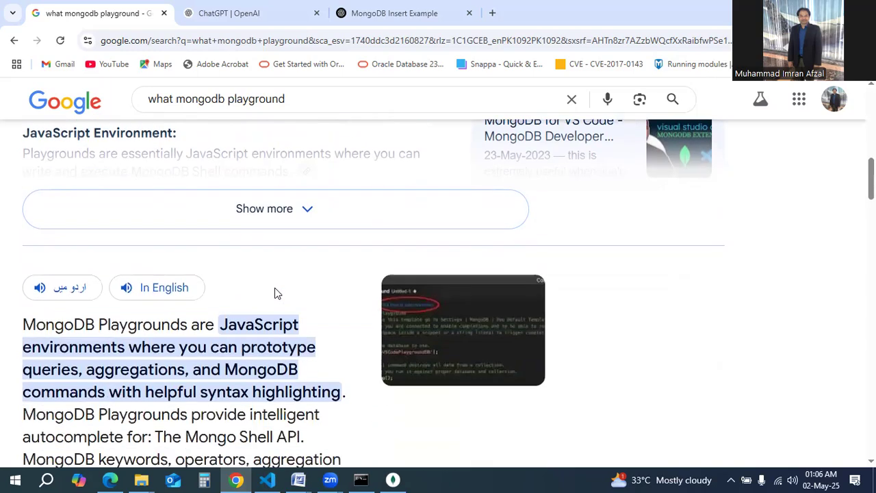
scroll(275, 289, "down", 2)
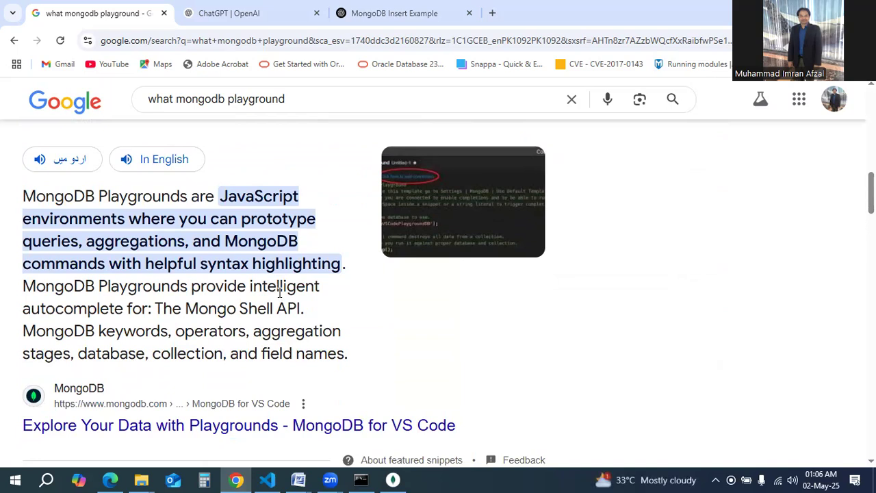
scroll(259, 329, "down", 3)
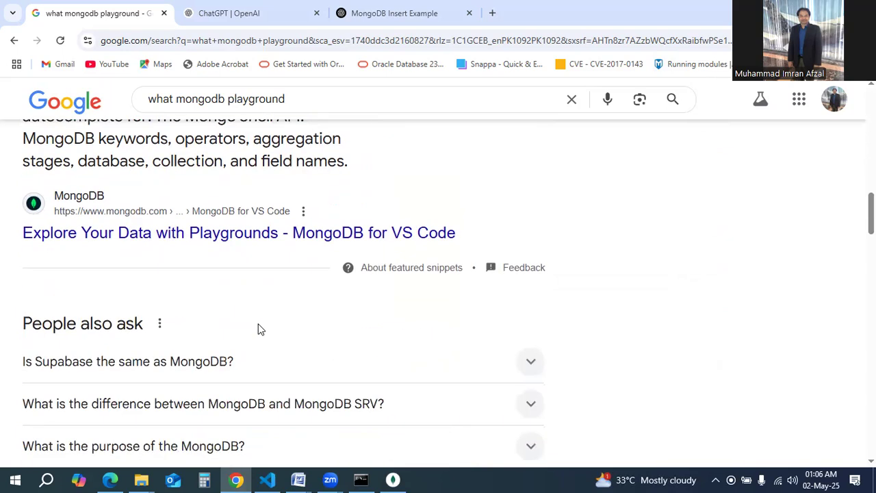
scroll(176, 361, "down", 2)
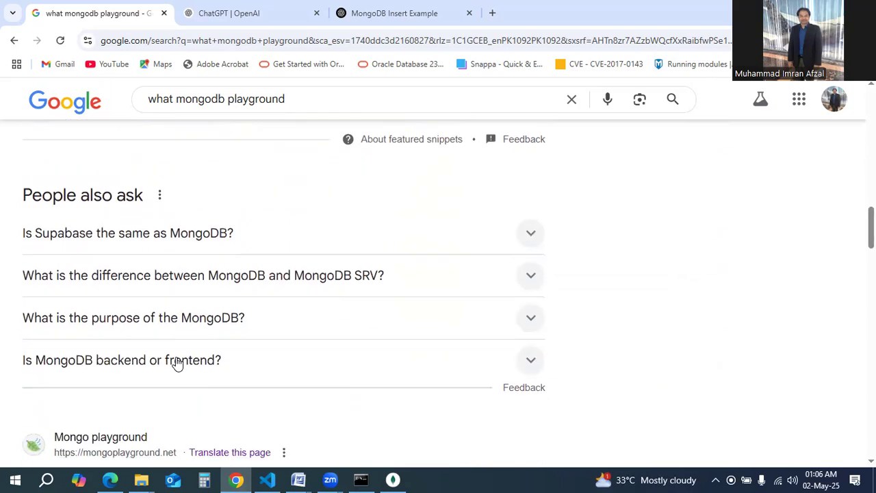
left_click(237, 275)
left_click(238, 276)
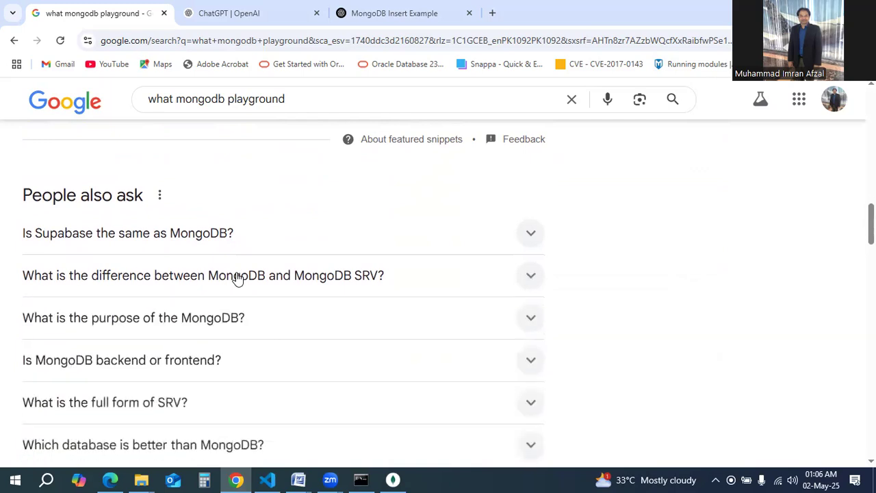
left_click(223, 323)
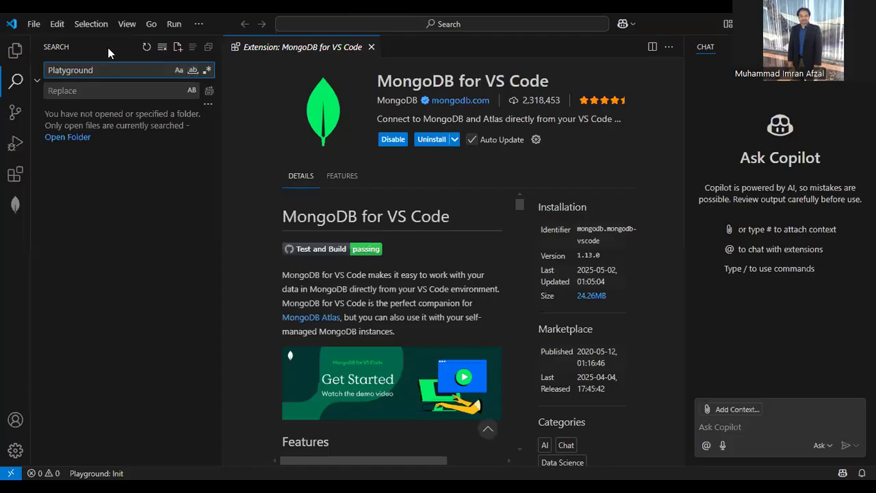
left_click(33, 24)
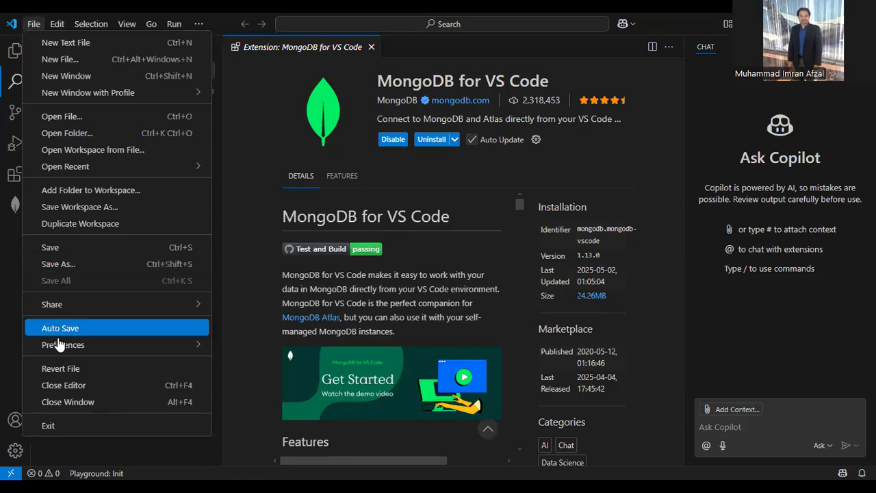
mouse_move(174, 18)
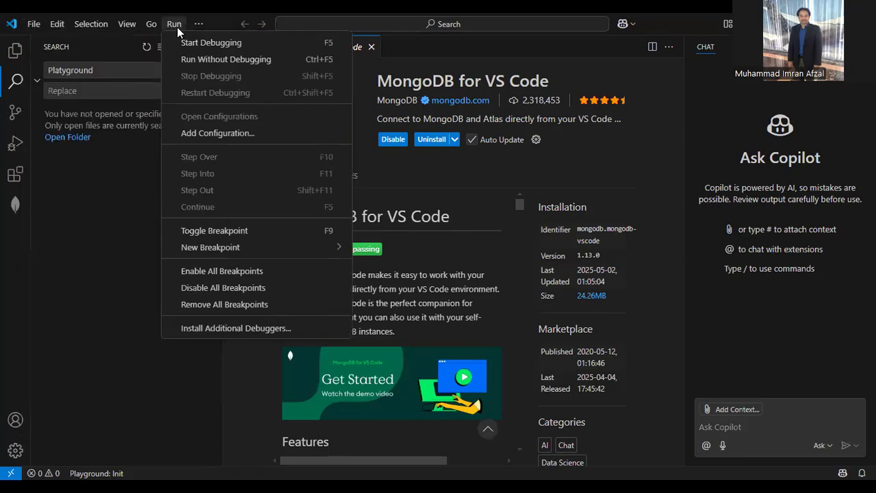
mouse_move(30, 24)
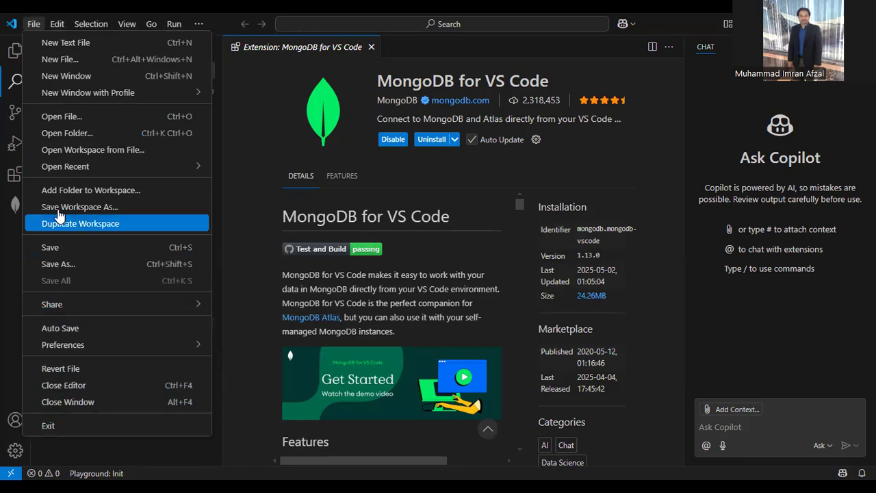
left_click(251, 93)
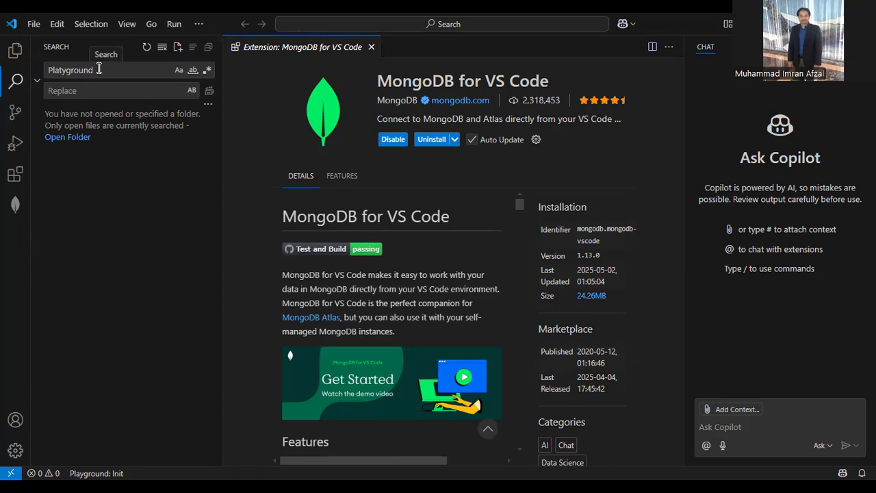
Step: Replace the Search view with the Explorer view and close all open editors
left_click(15, 82)
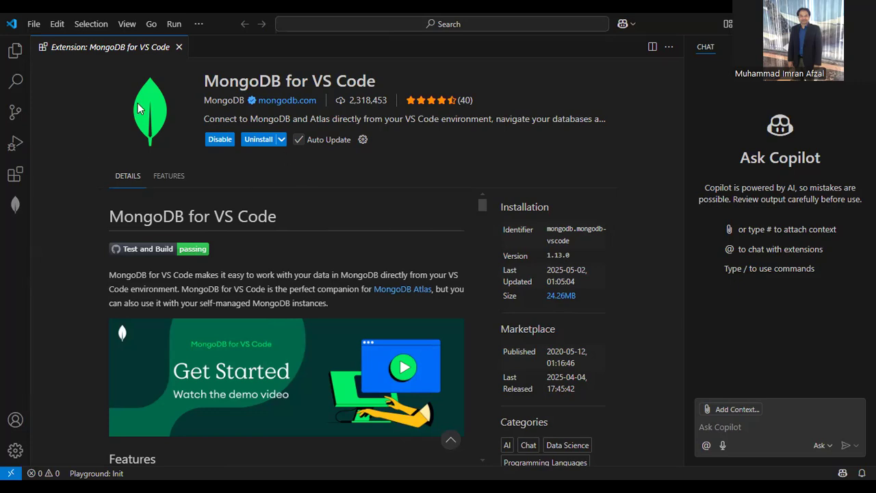
left_click(16, 51)
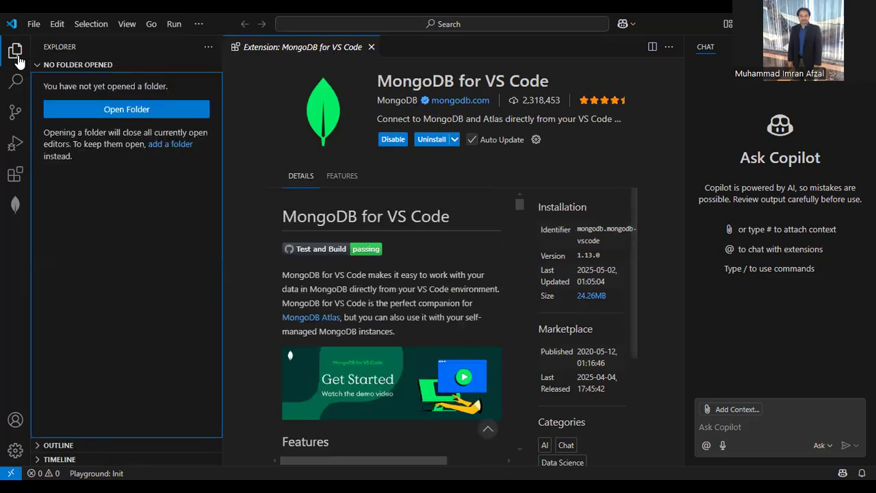
left_click(705, 49)
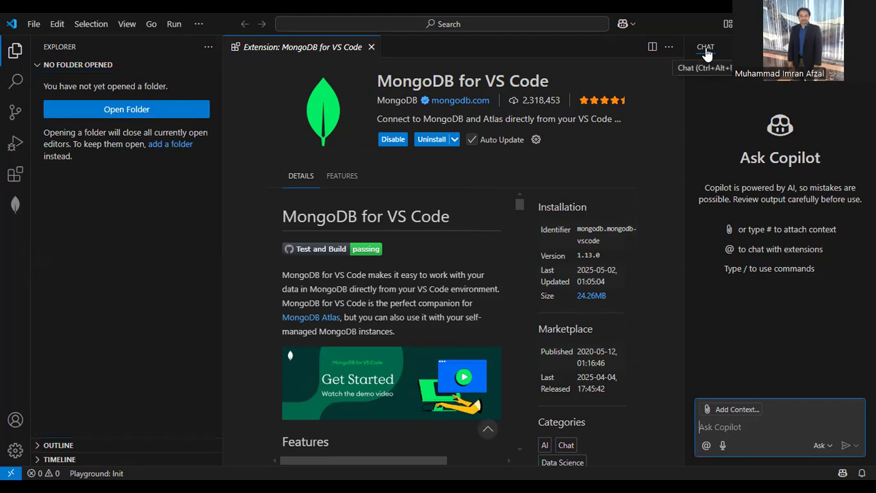
left_click(668, 48)
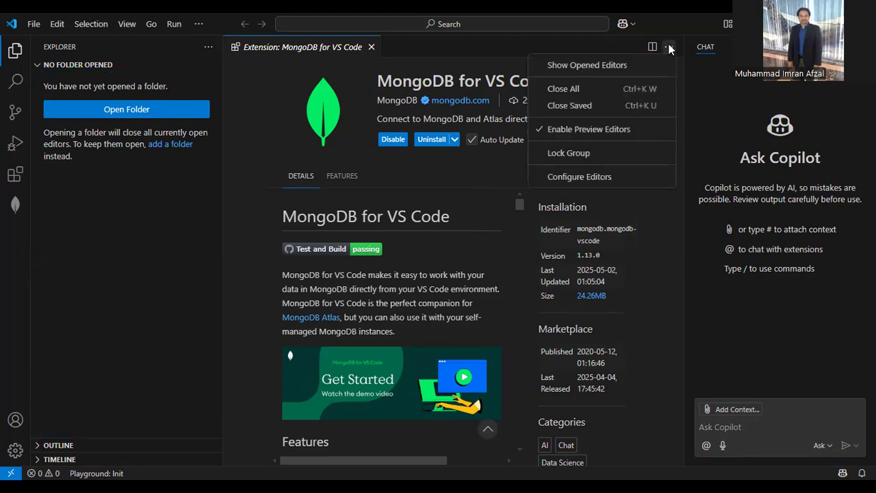
left_click(571, 90)
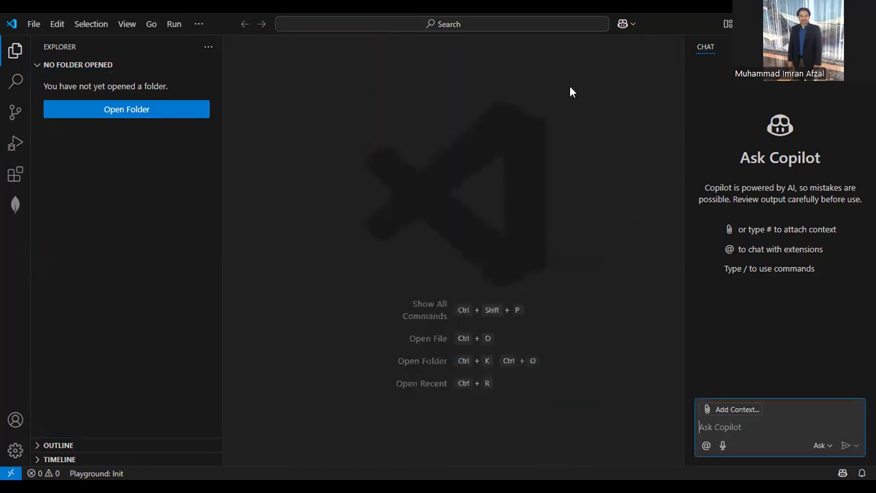
Step: Show the Extensions view and look through the marketplace extensions listed for "Playground"
left_click(18, 184)
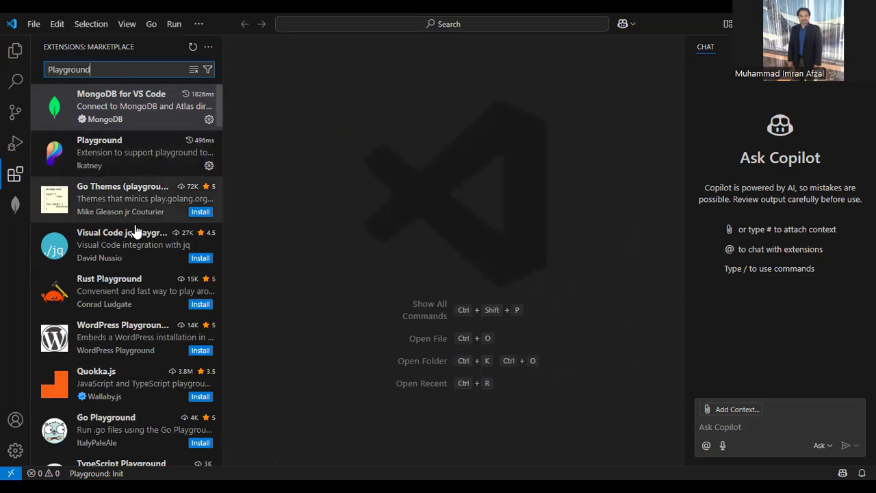
scroll(137, 229, "down", 6)
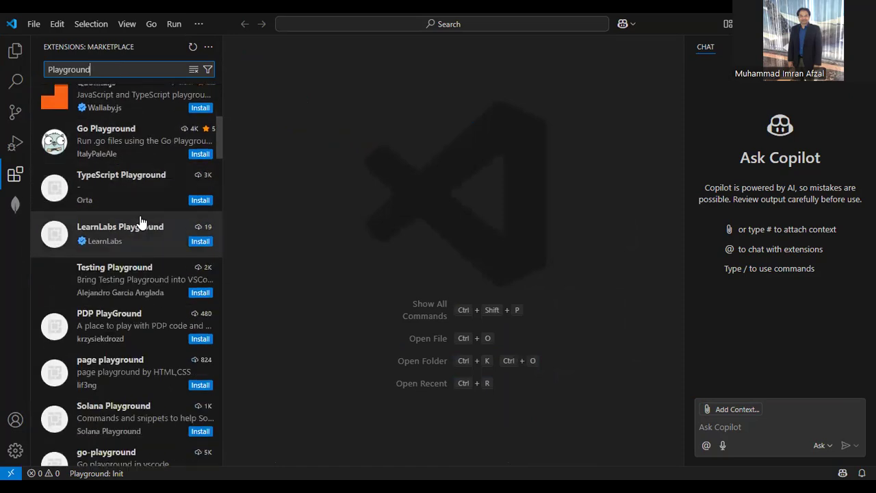
scroll(141, 223, "down", 10)
scroll(140, 223, "down", 4)
scroll(140, 223, "down", 4)
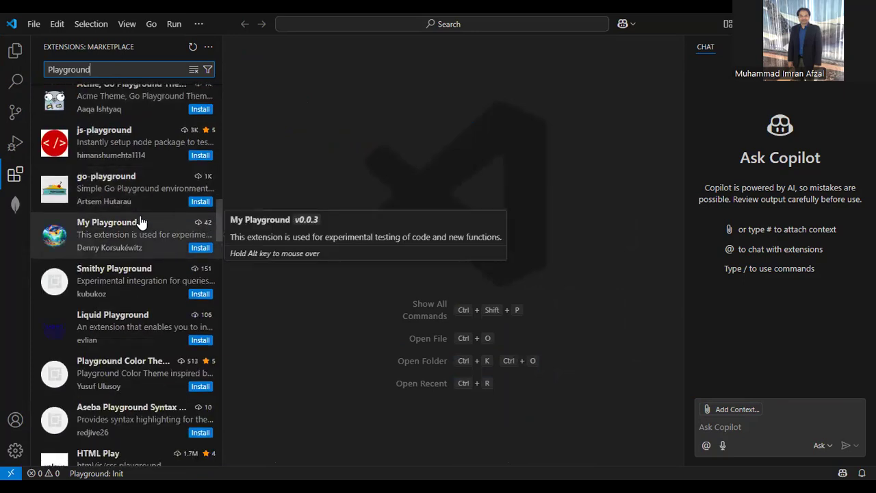
scroll(140, 222, "down", 5)
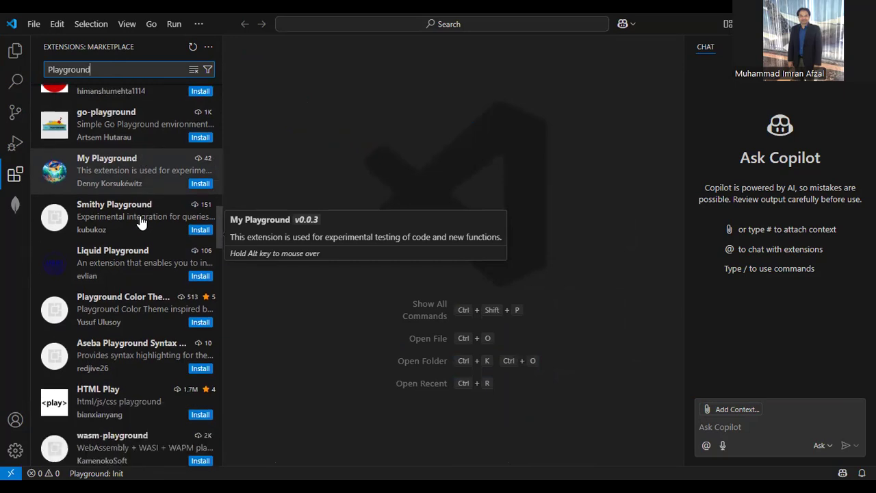
scroll(140, 222, "down", 6)
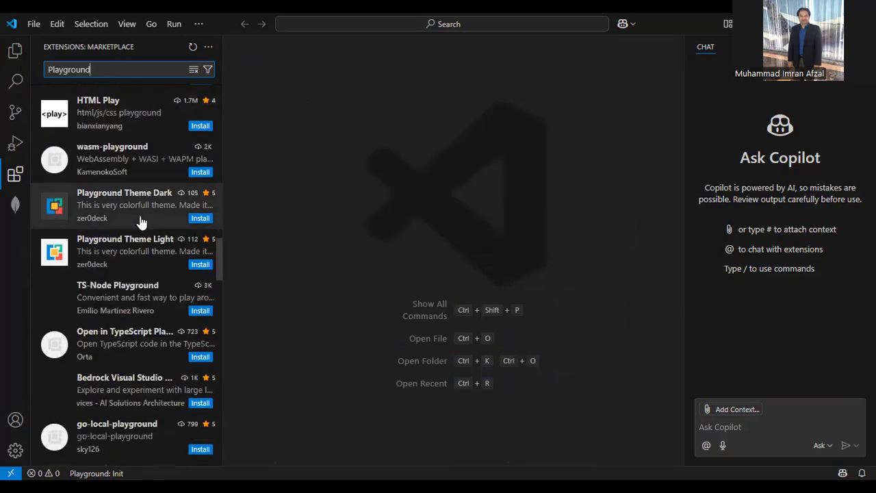
scroll(140, 223, "down", 3)
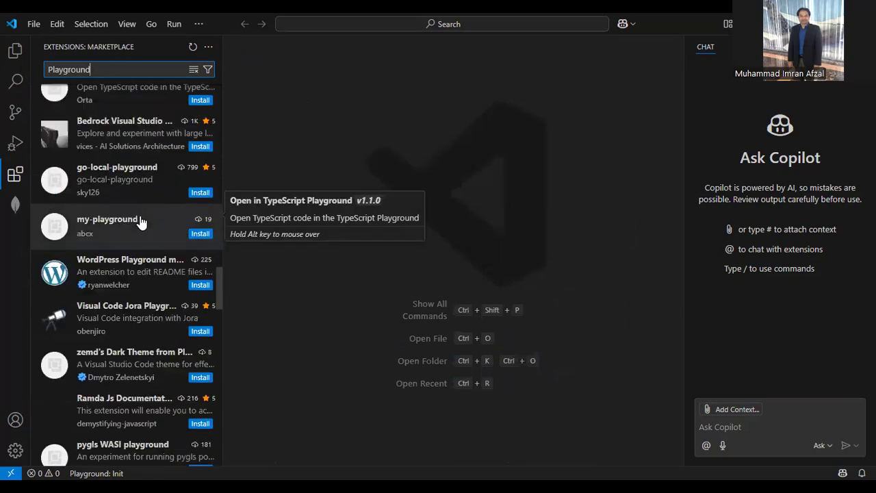
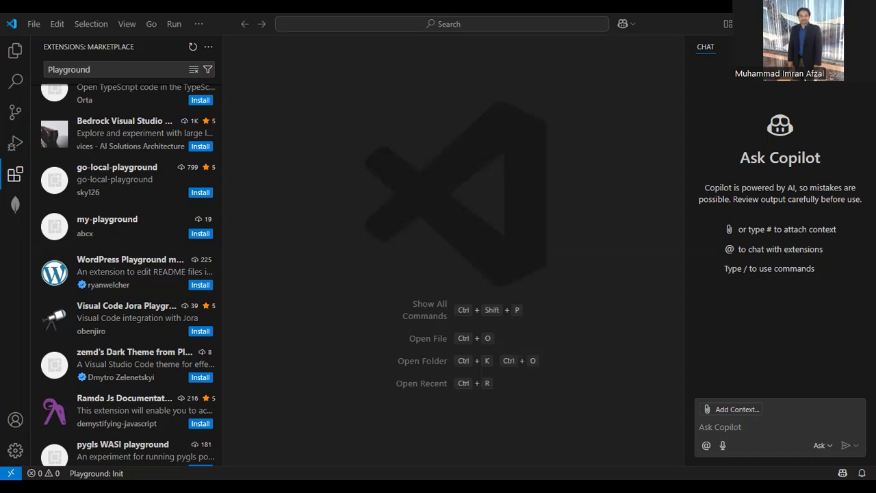
Step: Leave the extensions list and check the Connections and Playgrounds sections of the MongoDB view
key("alt+Tab")
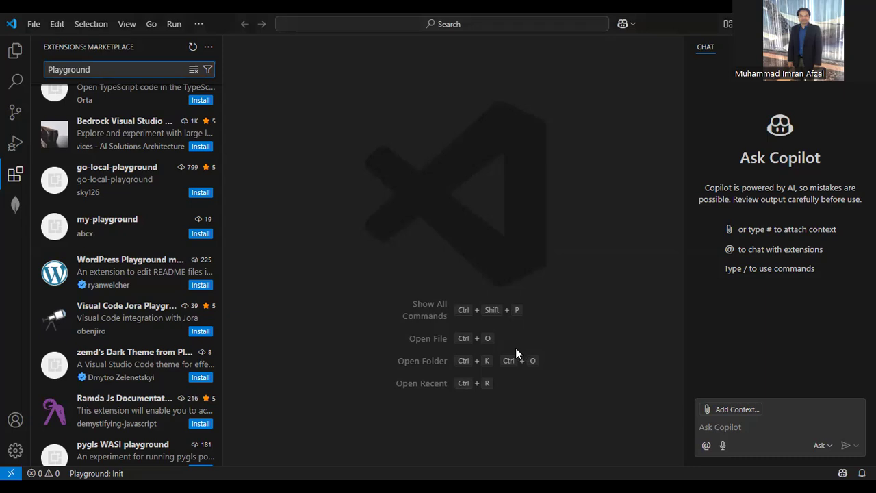
left_click(616, 420)
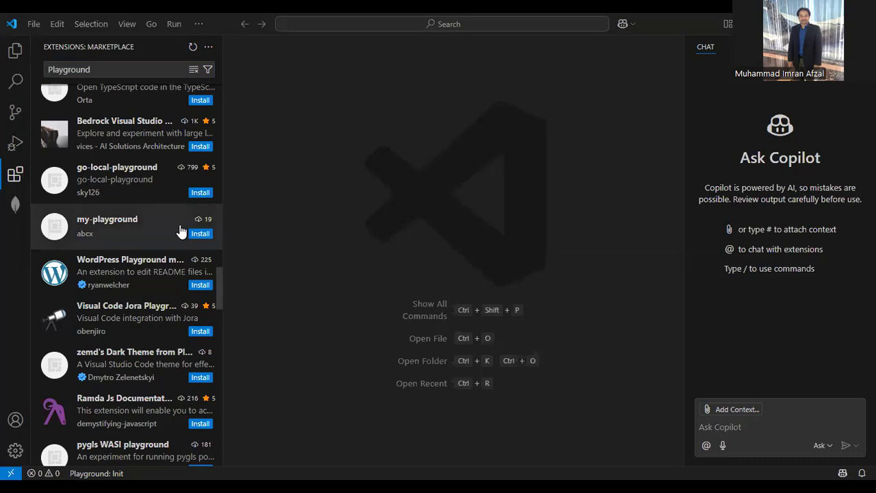
scroll(182, 232, "up", 10)
scroll(173, 250, "up", 3)
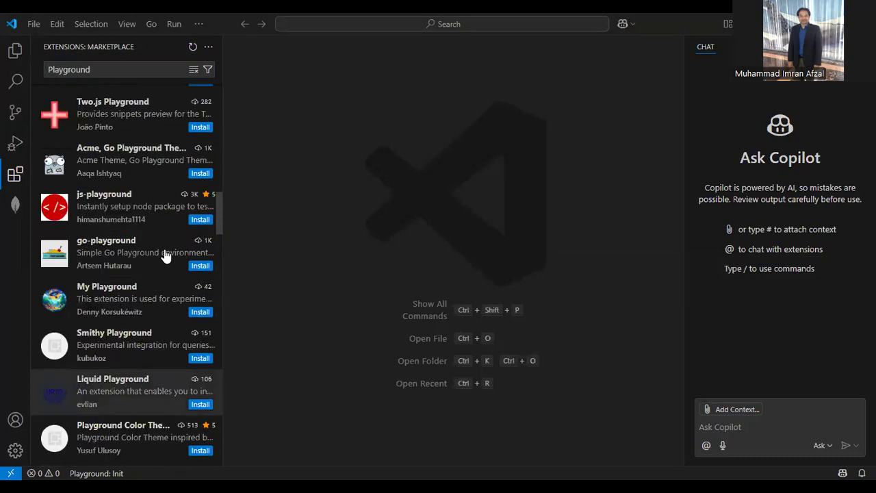
left_click(20, 179)
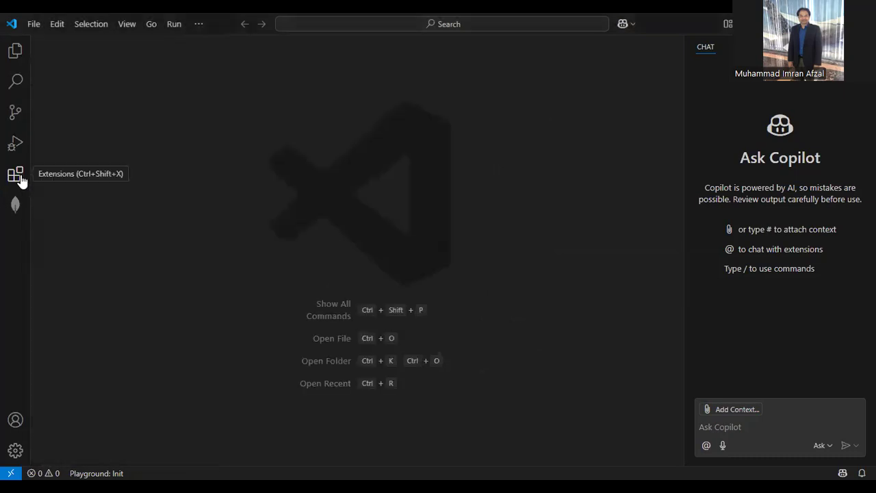
left_click(11, 216)
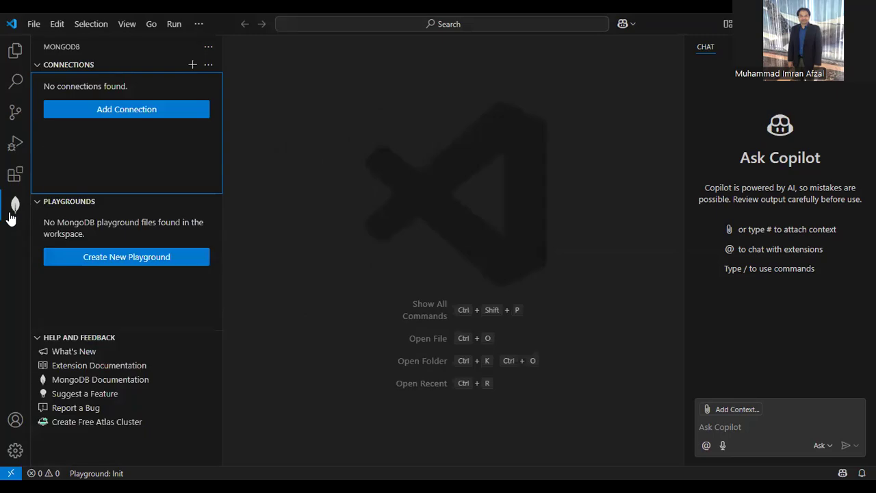
Step: Return to the Extensions view and replace the marketplace search text with "playgrou"
left_click(15, 175)
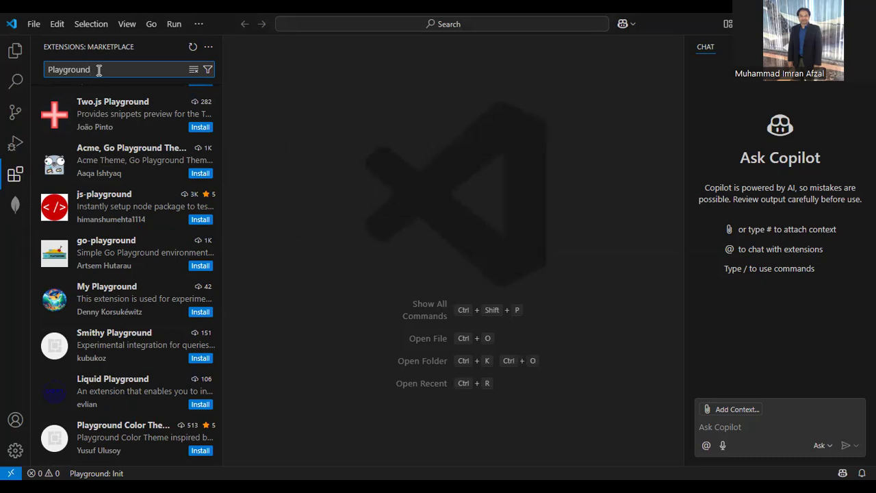
key("BackSpace")
key("BackSpace")
key("BackSpace")
key("BackSpace")
key("BackSpace")
key("BackSpace")
key("BackSpace")
key("BackSpace")
key("BackSpace")
key("BackSpace")
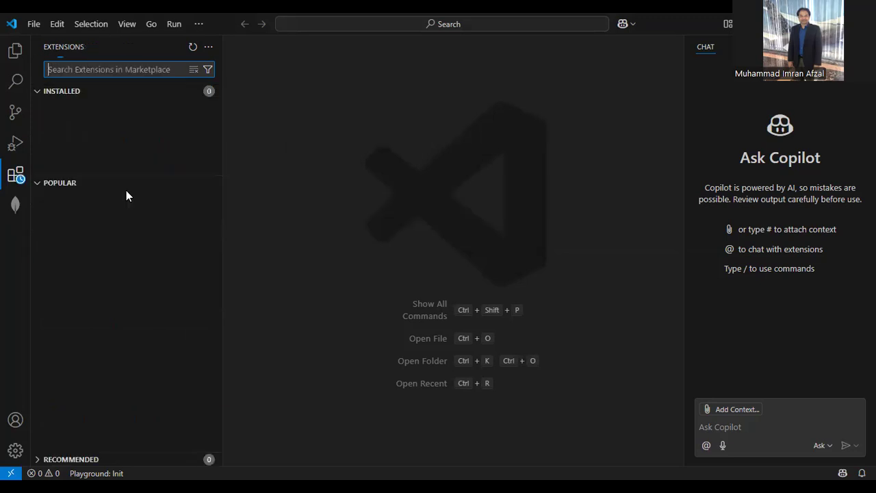
type("playgrou")
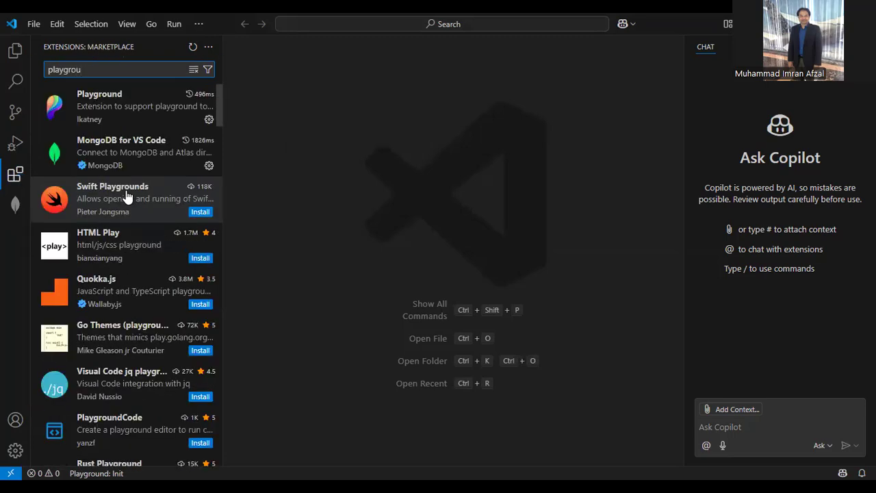
Step: Open the details of the installed Playground extension, disable it and restart the extensions
left_click(128, 111)
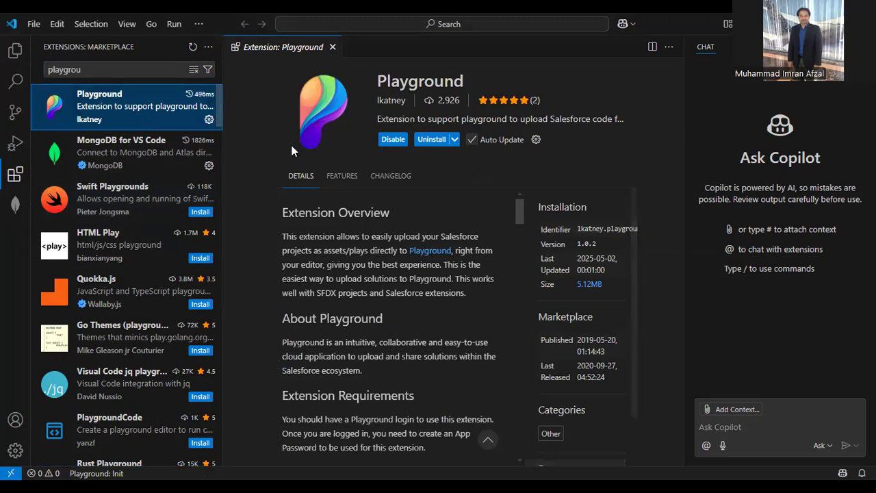
left_click(396, 143)
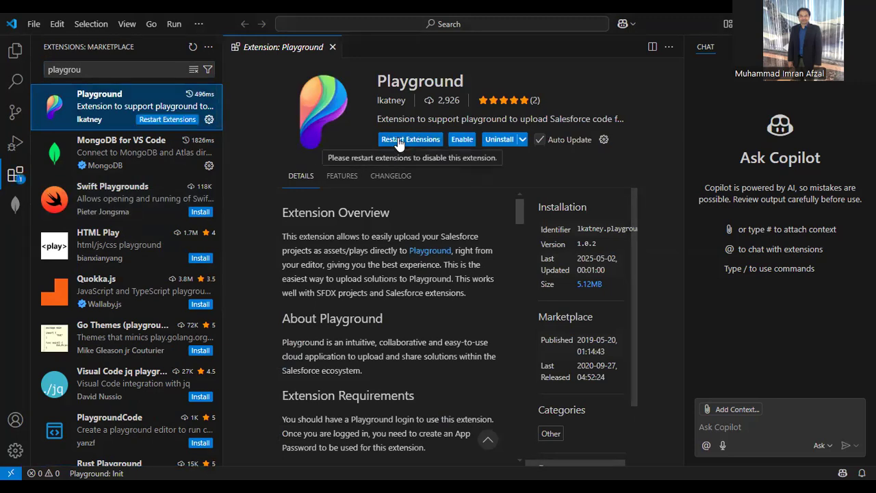
left_click(168, 121)
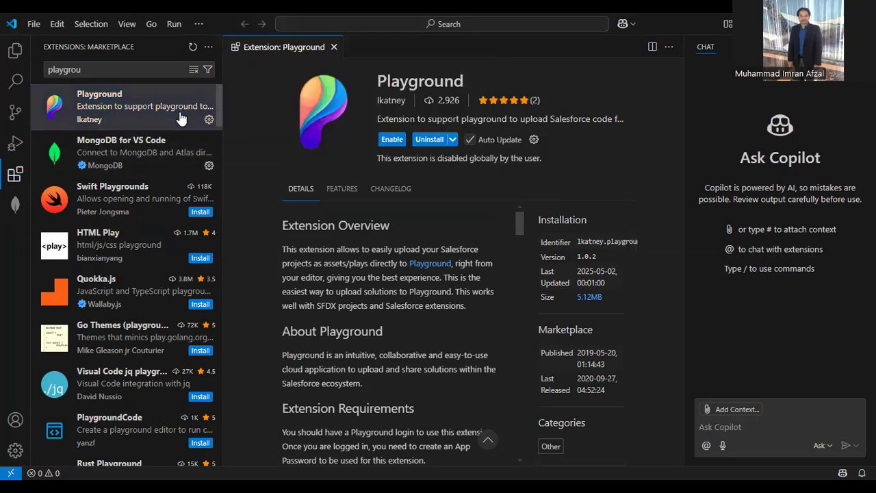
Step: Enable the Playground extension, disable it again and restart the extensions
left_click(394, 141)
left_click(393, 141)
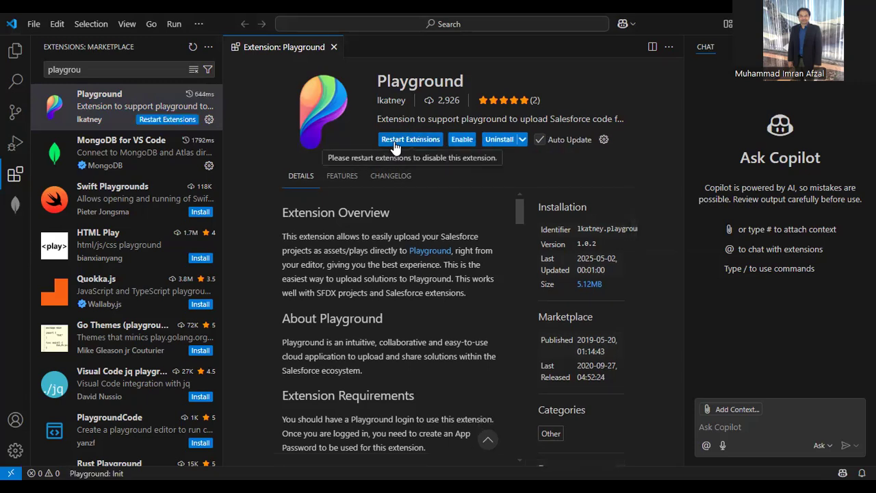
left_click(404, 139)
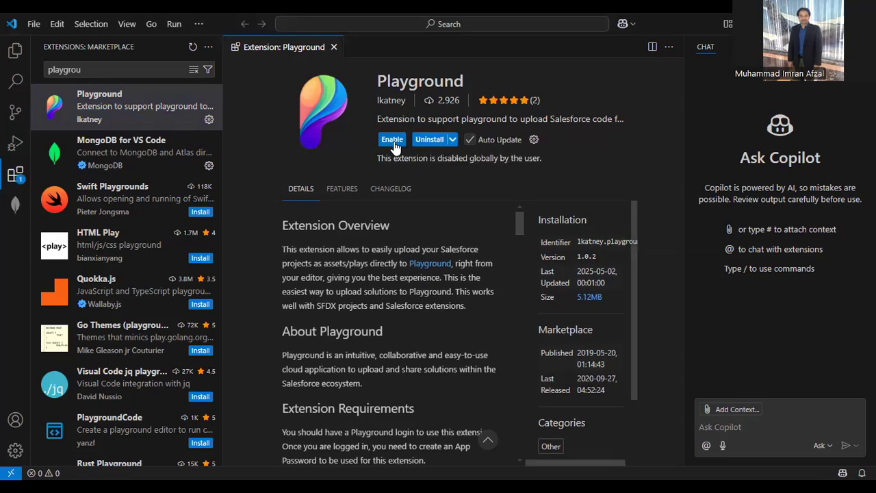
Step: Open the external Playground website linked in the extension overview, and look through the MongoDB Community download page in Edge
left_click(423, 266)
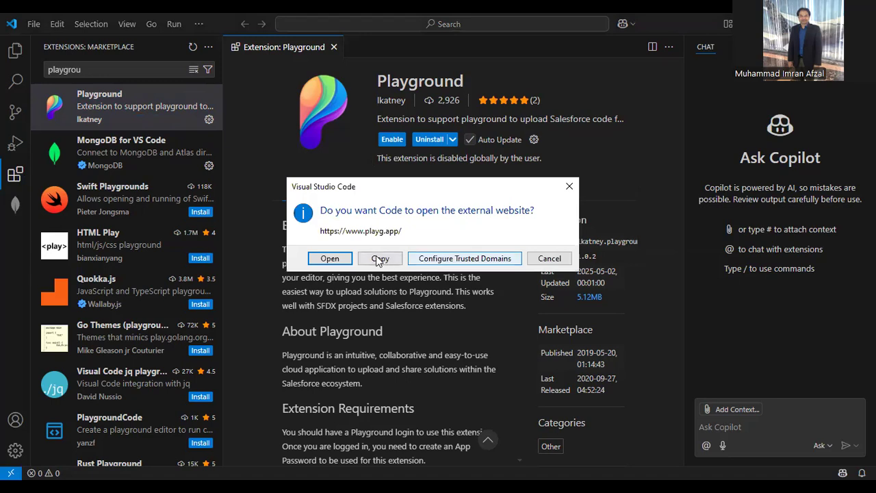
left_click(329, 259)
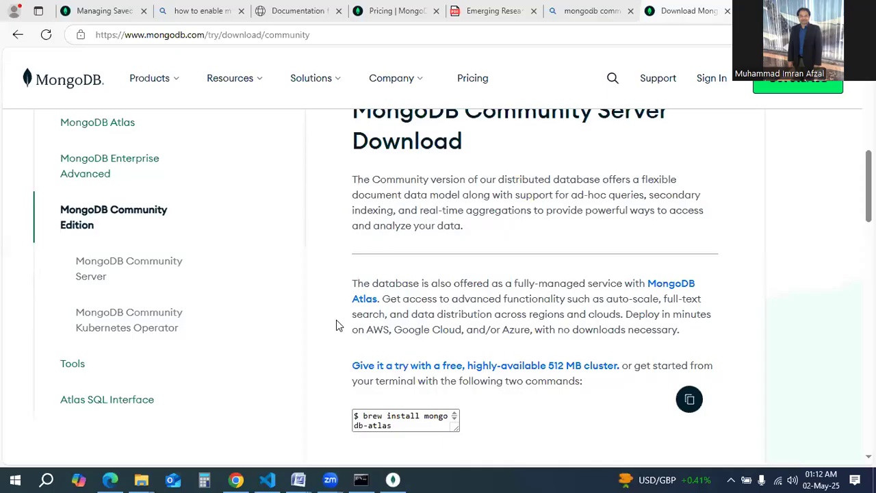
scroll(335, 335, "down", 5)
scroll(331, 353, "down", 10)
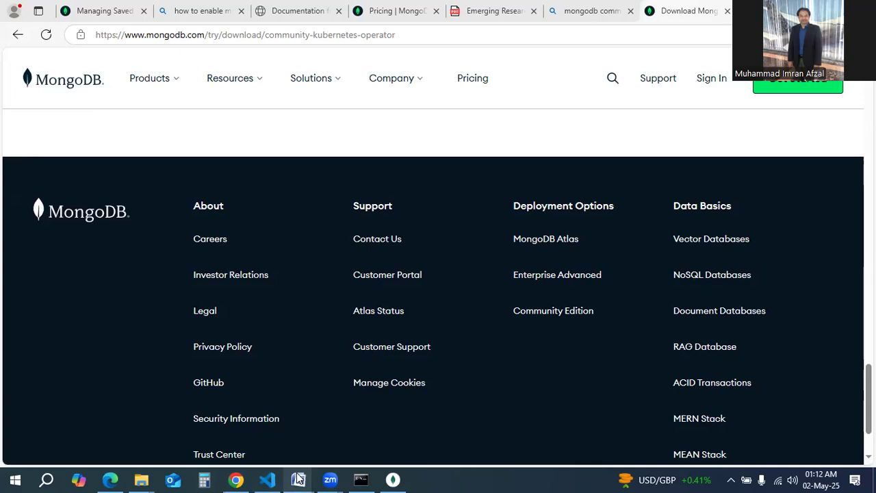
Step: Switch to the "Install MongoDB" document in Word and review its installation steps and the introduction to MongoDB
mouse_move(299, 477)
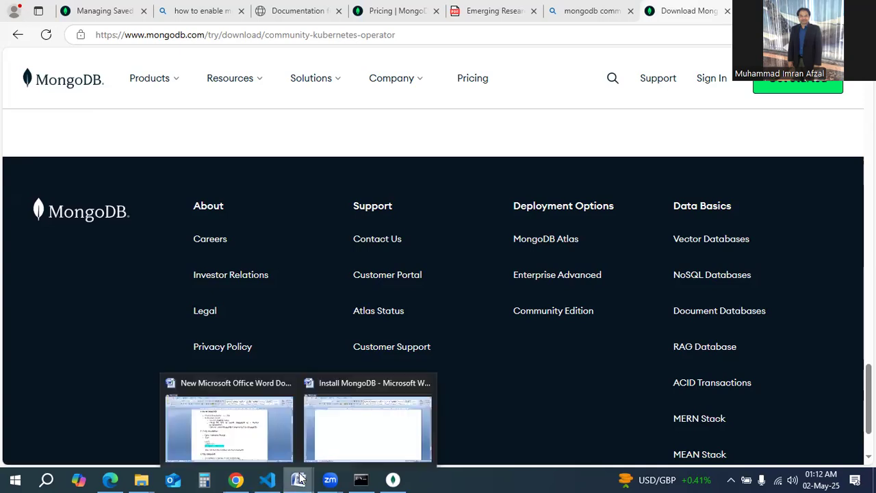
left_click(349, 432)
scroll(346, 360, "up", 20)
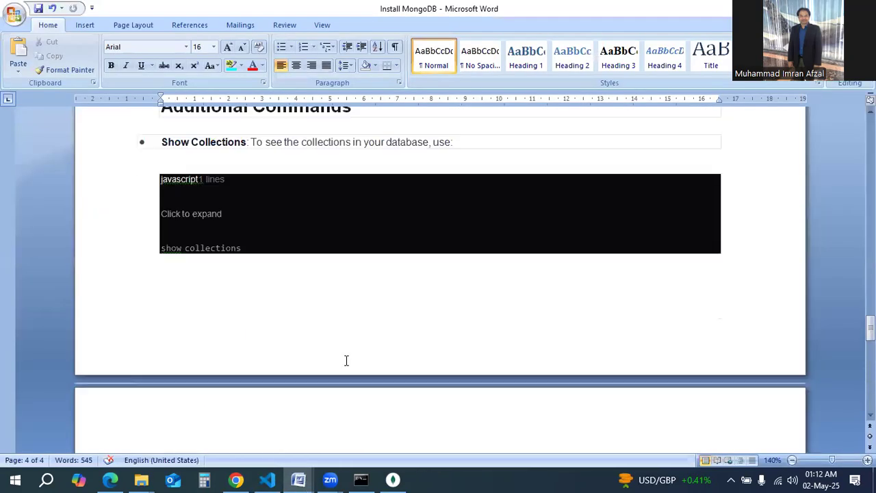
scroll(348, 358, "up", 15)
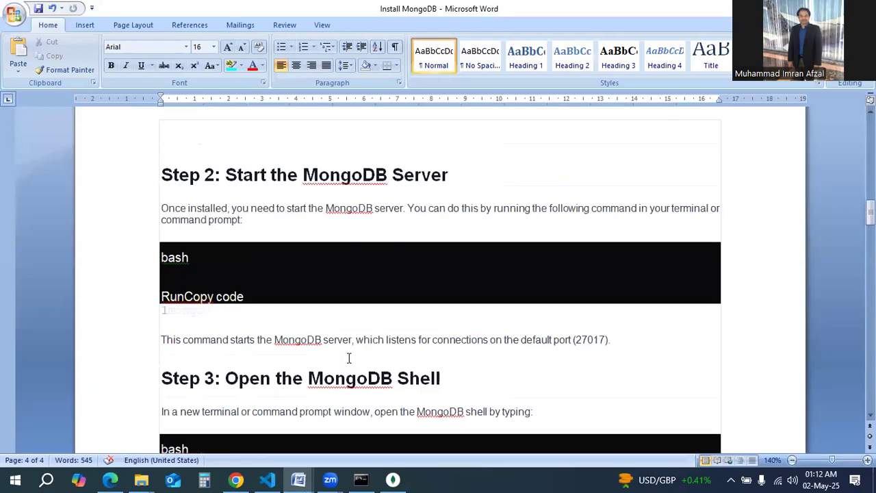
scroll(608, 217, "up", 8)
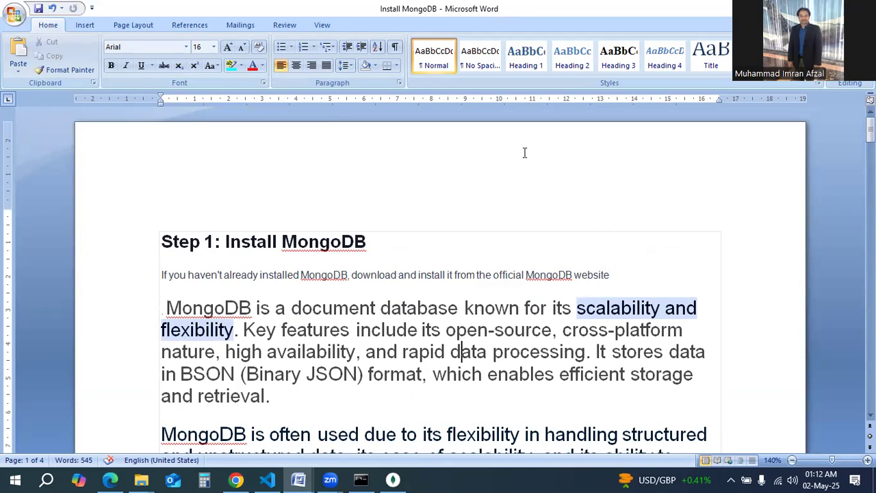
scroll(446, 189, "down", 5)
scroll(443, 218, "down", 5)
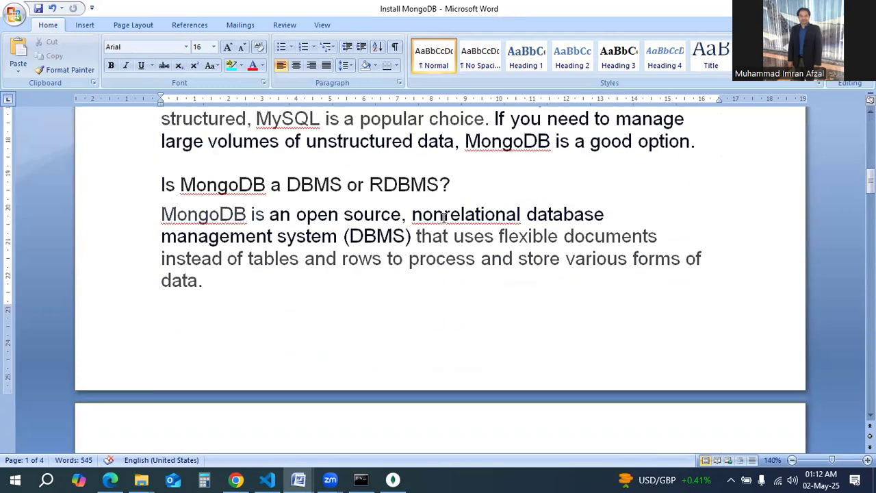
Step: Switch to Chrome and replace the Google query with a search for "mongodb compass"
left_click(235, 480)
left_click_drag(336, 109, 3, 116)
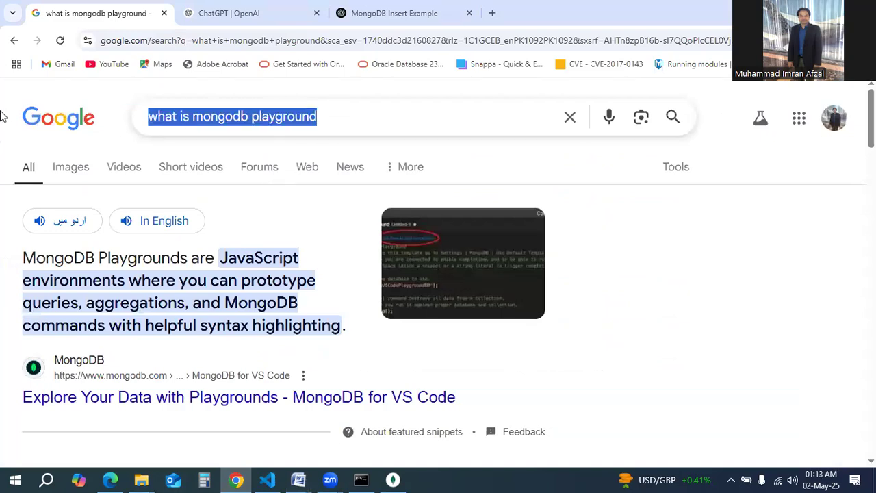
type("Mo")
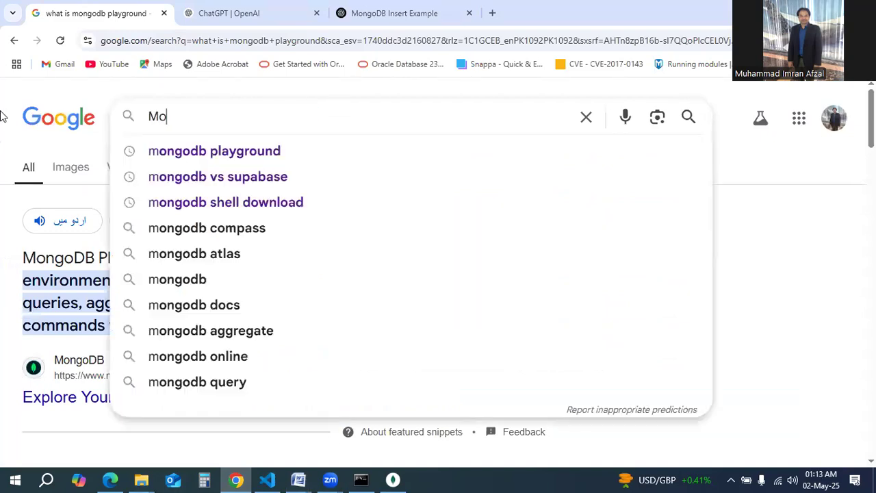
type("nodb")
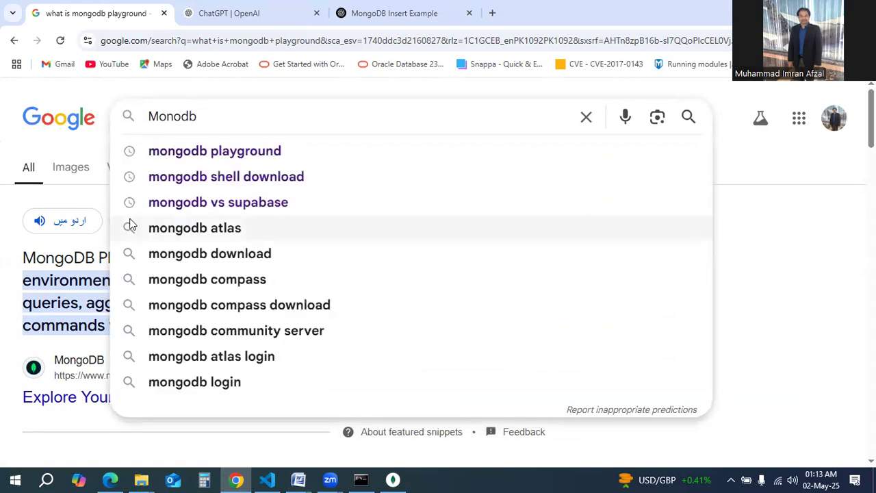
left_click(226, 282)
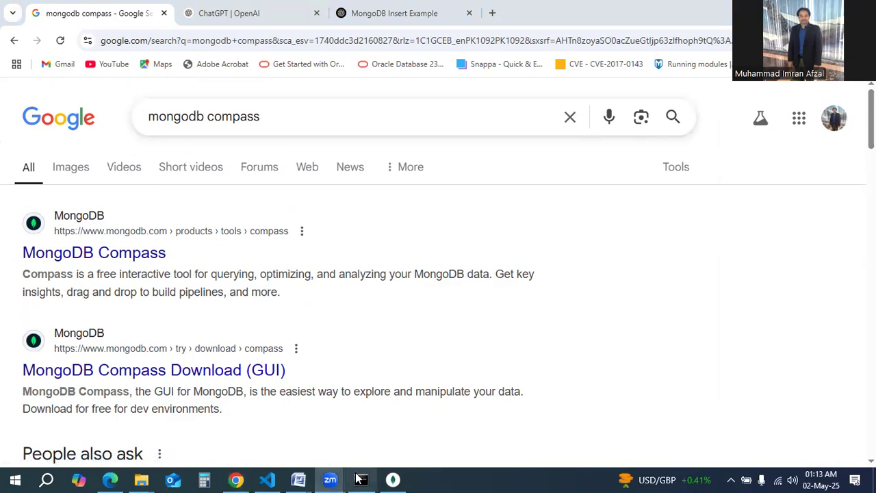
Step: Switch to MongoDB Compass, open the Employee collection of the BSIT database and view its Aggregations and Schema pages
left_click(392, 479)
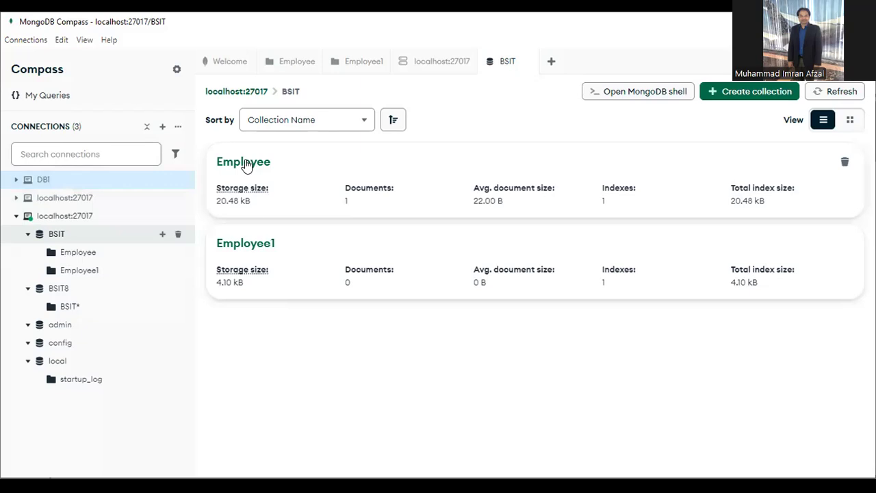
left_click(249, 204)
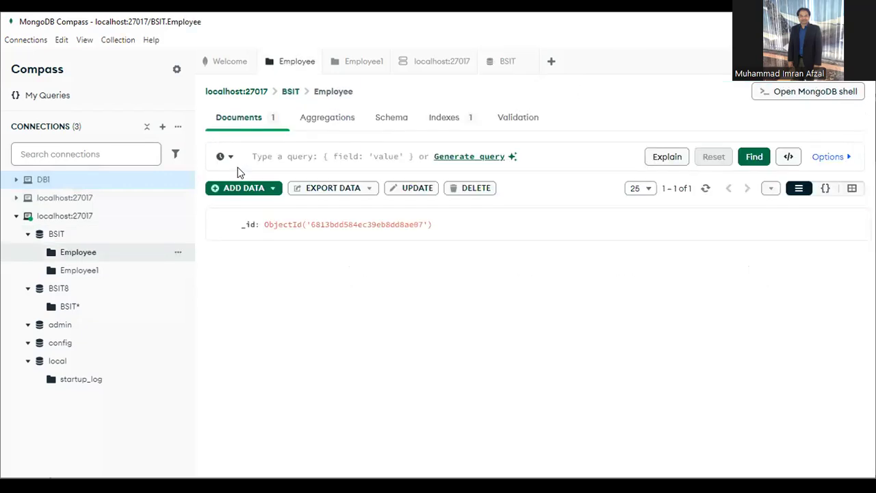
left_click(329, 120)
left_click(397, 119)
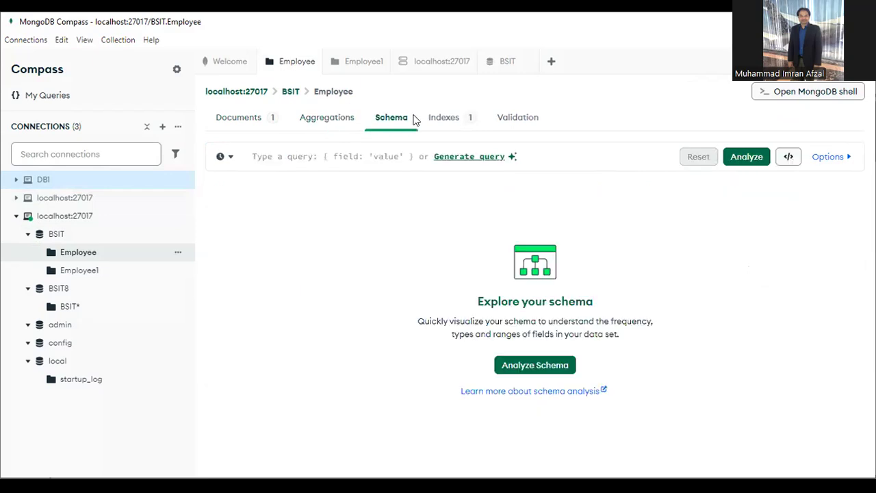
Step: View the Employee collection's Indexes and Validation pages, return to its documents, and look at the bulk update dialog without changing anything
left_click(441, 119)
left_click(504, 119)
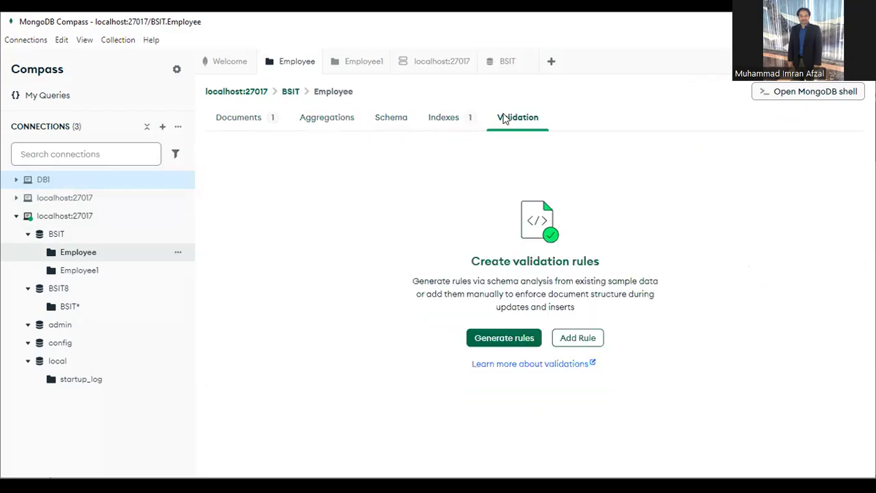
left_click(254, 118)
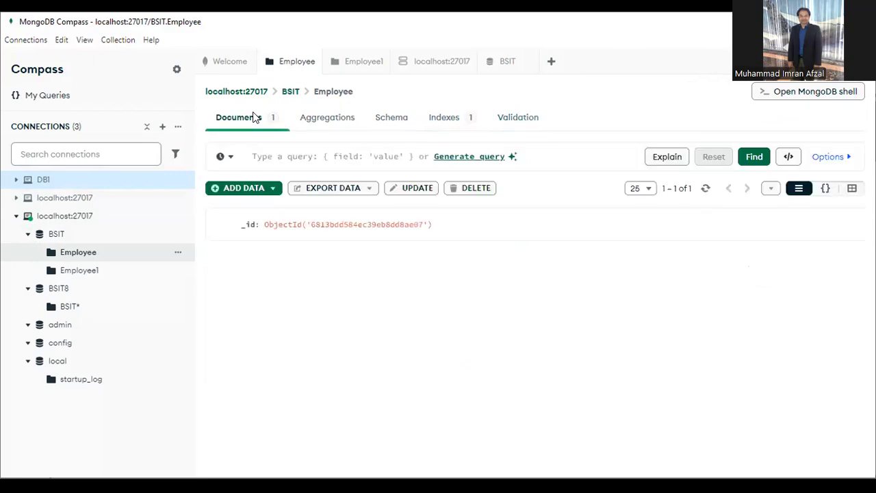
left_click(413, 189)
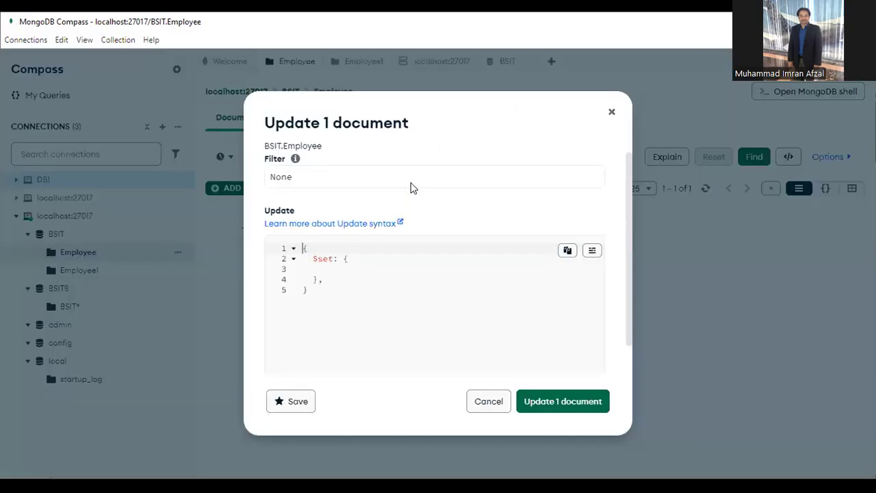
left_click(612, 114)
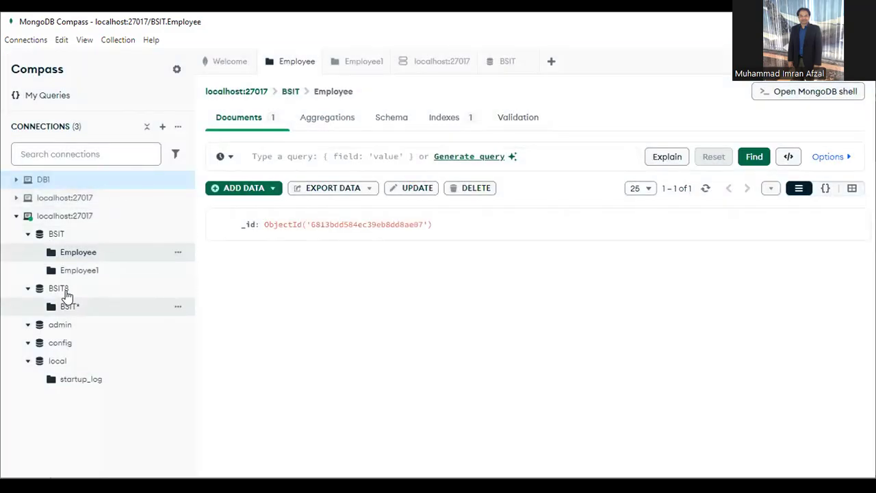
Step: Look over the Employee1 collection, the localhost:27017 database list and the Welcome page, ending back on the Employee collection
left_click(65, 273)
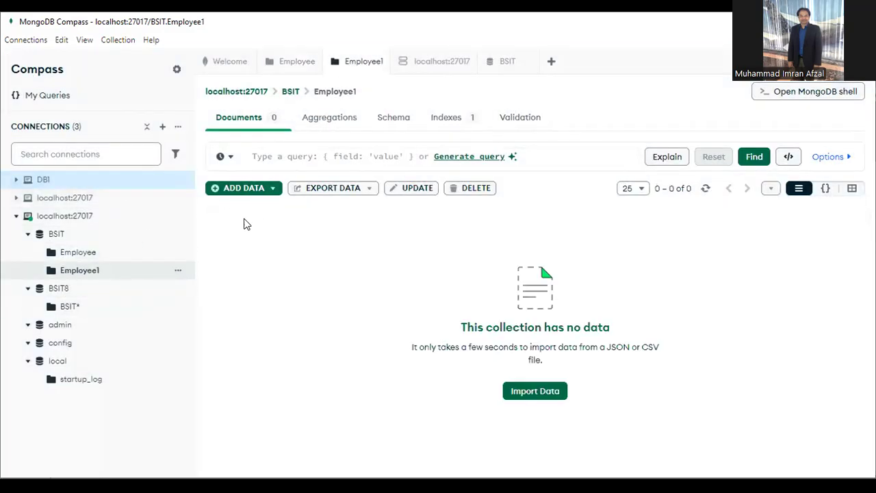
left_click(48, 218)
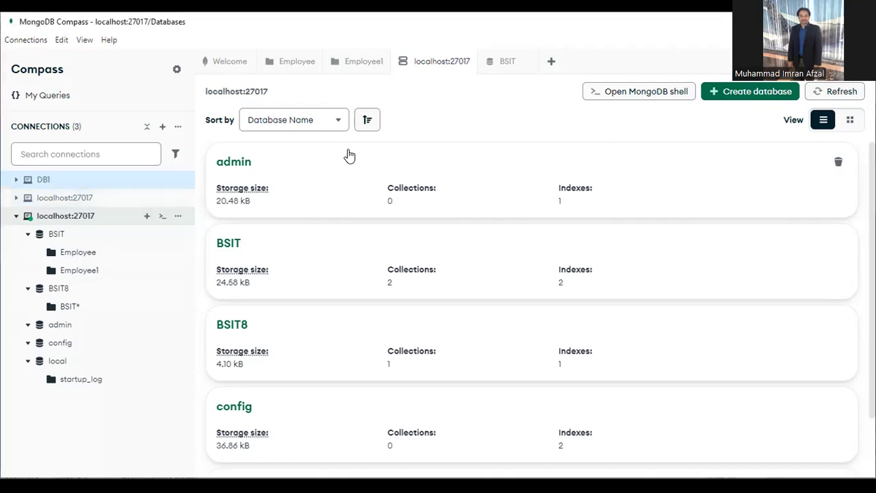
left_click(211, 63)
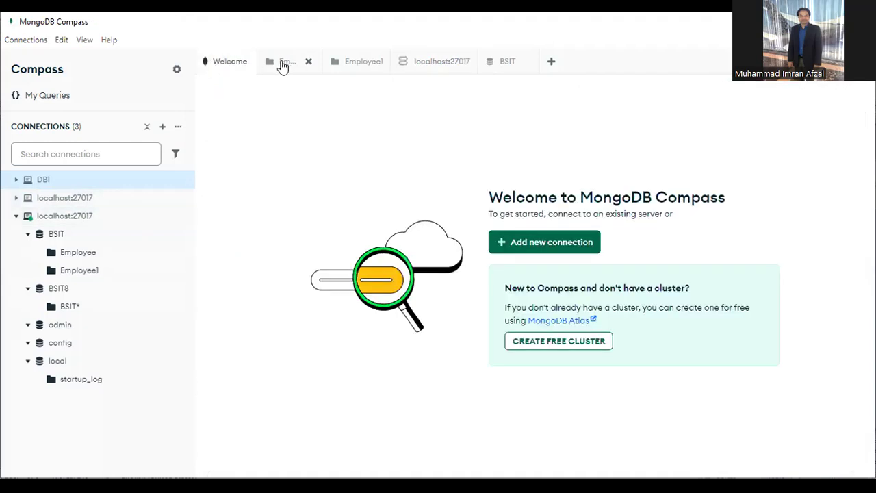
left_click(285, 63)
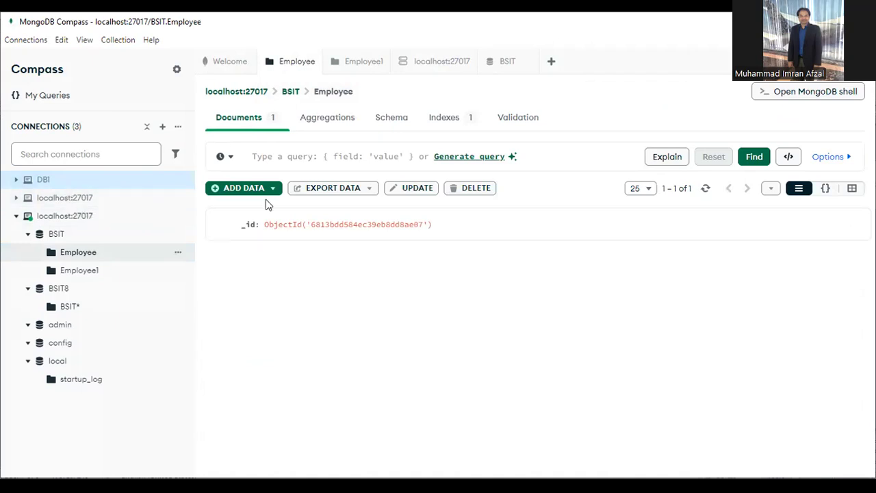
Step: Try to insert the copied Software Engineer record, with department Development and salary 85000, into the Employee collection, and discard the dialog
left_click(279, 191)
left_click(275, 251)
left_click(323, 221)
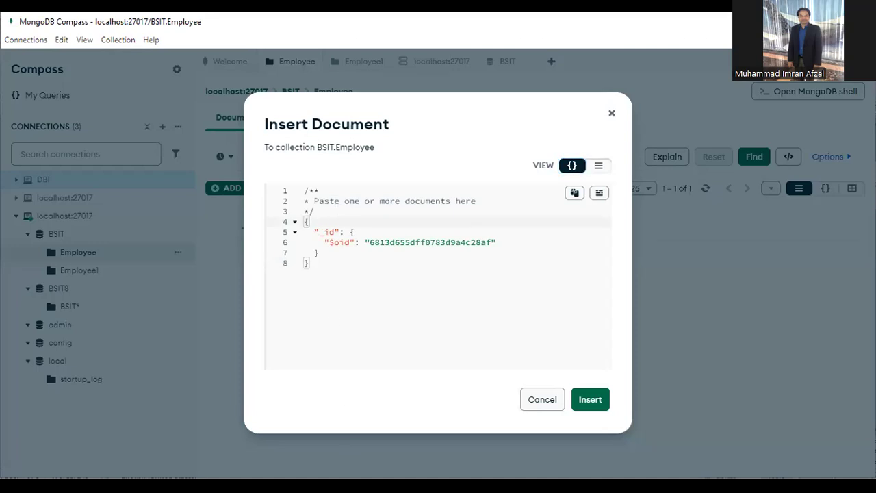
key("alt+Tab")
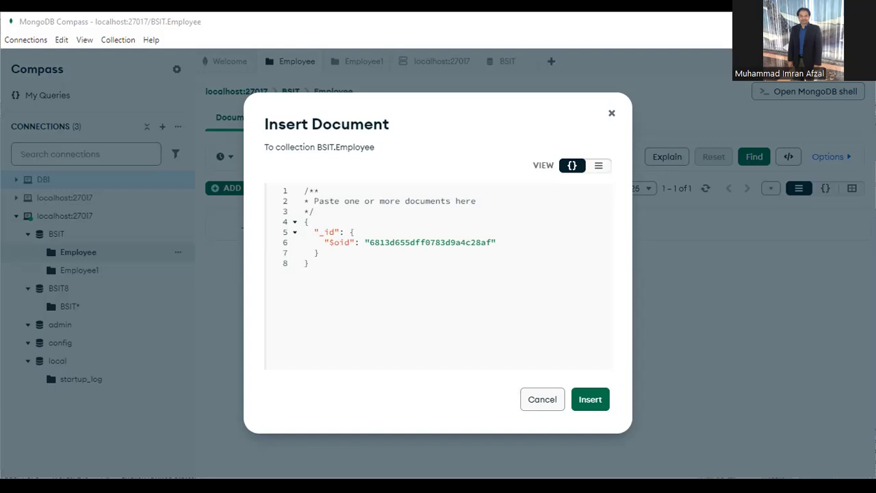
left_click(313, 228)
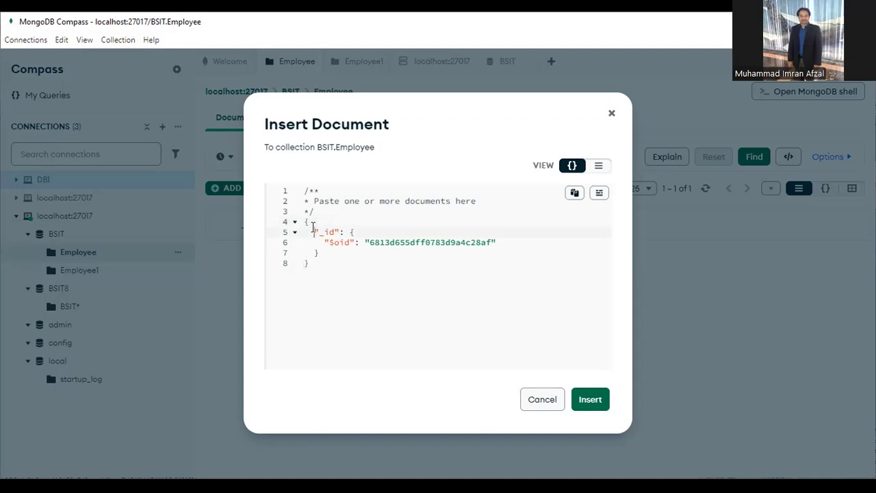
left_click(316, 223)
key("ctrl+v")
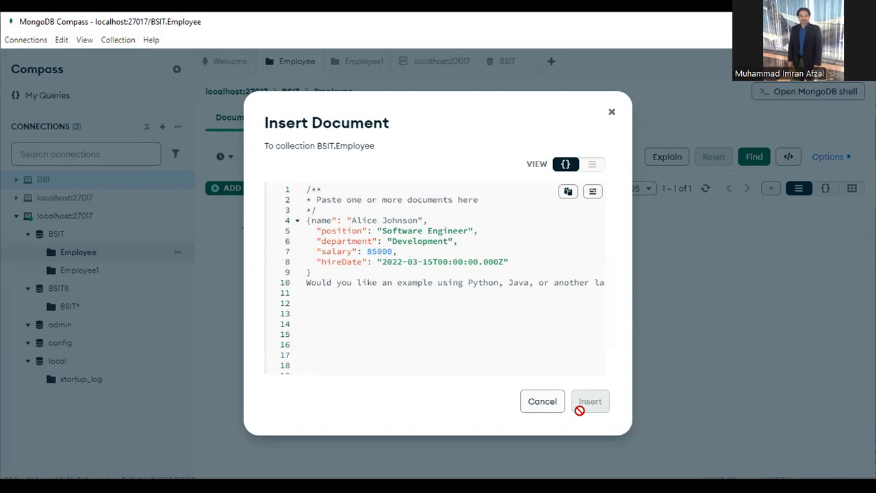
left_click(612, 111)
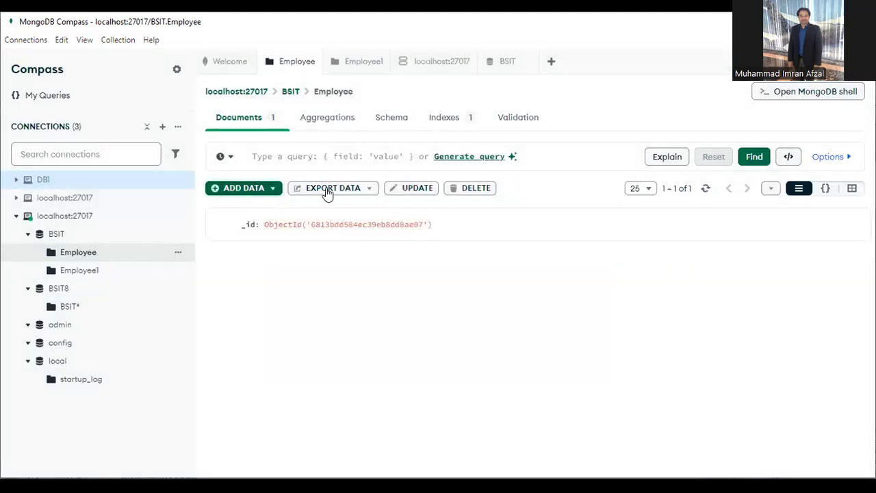
Step: Try inserting the copied employee record below the $oid line of a new Employee document, and cancel the insertion
left_click(271, 193)
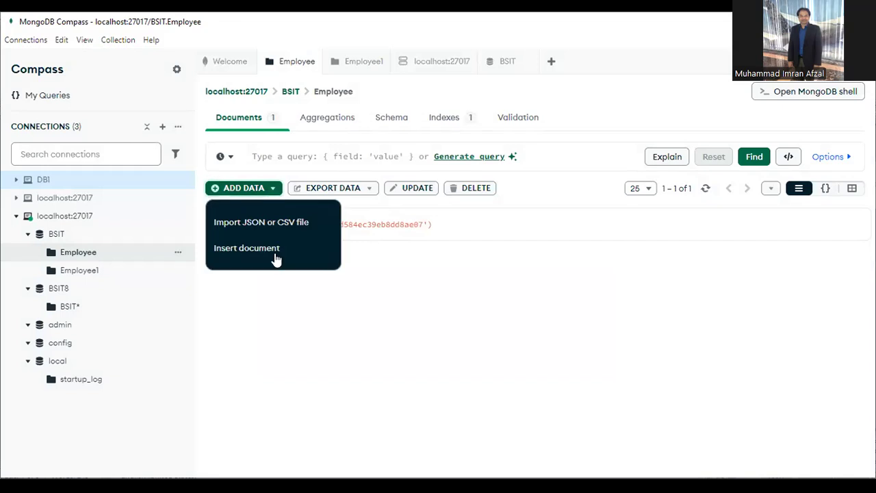
left_click(272, 253)
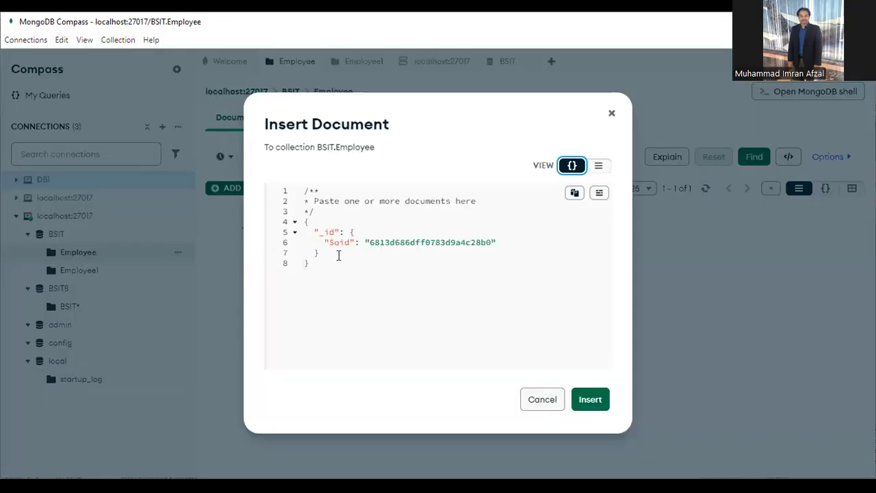
left_click(502, 241)
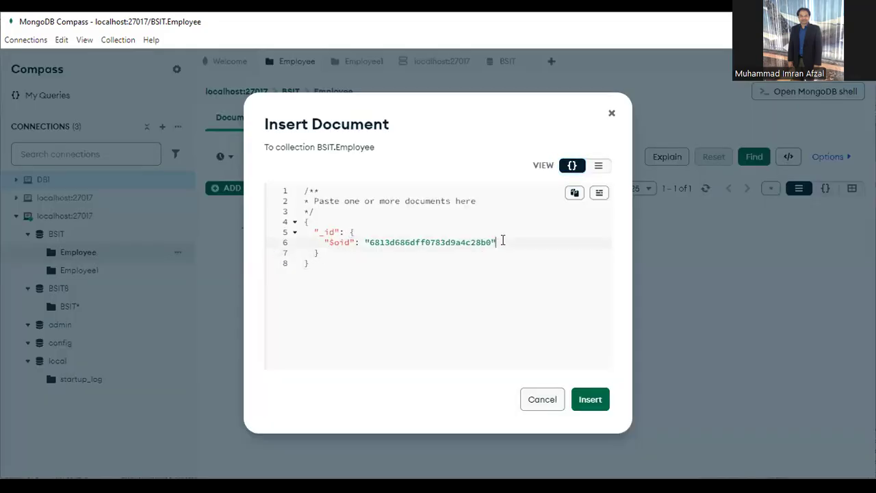
key("Return")
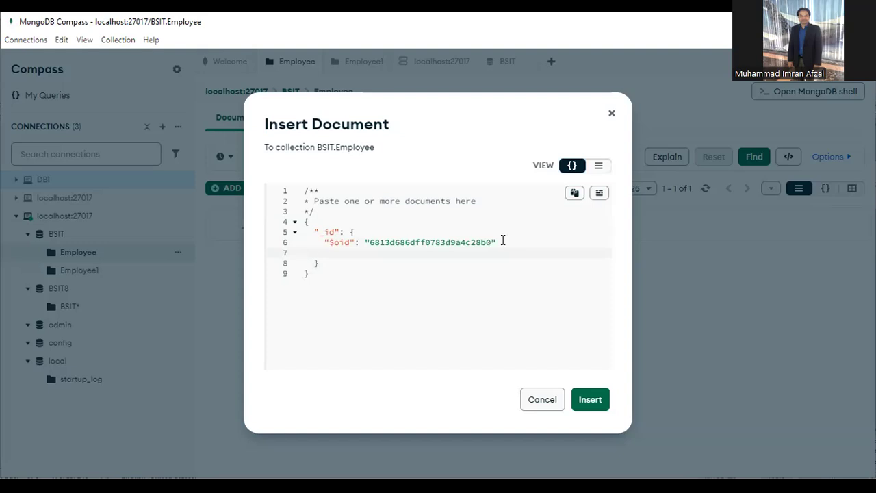
key("ctrl+v")
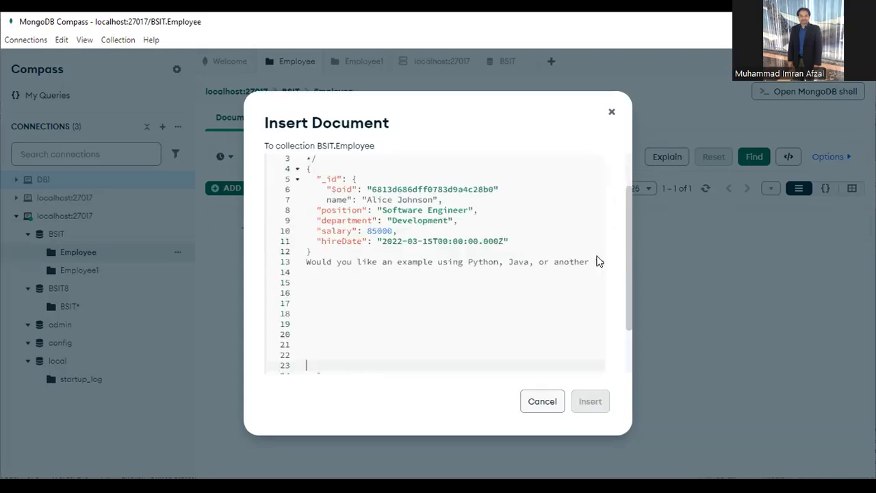
left_click_drag(626, 271, 620, 189)
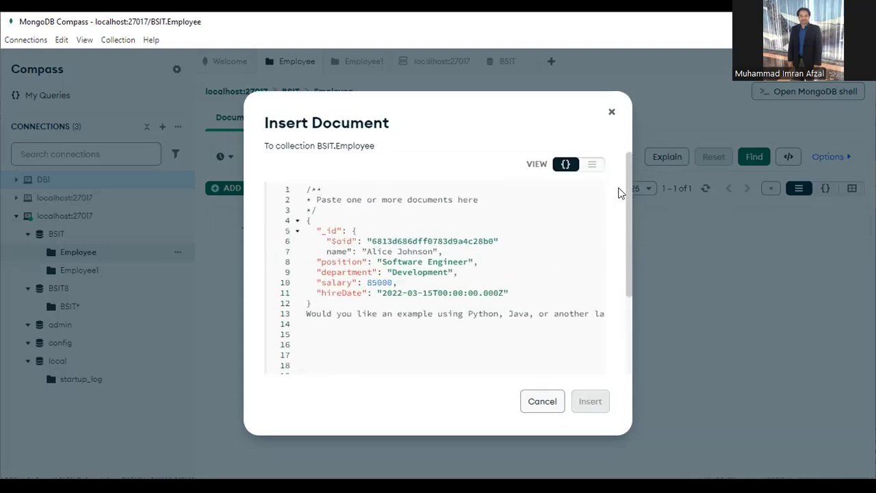
left_click(544, 408)
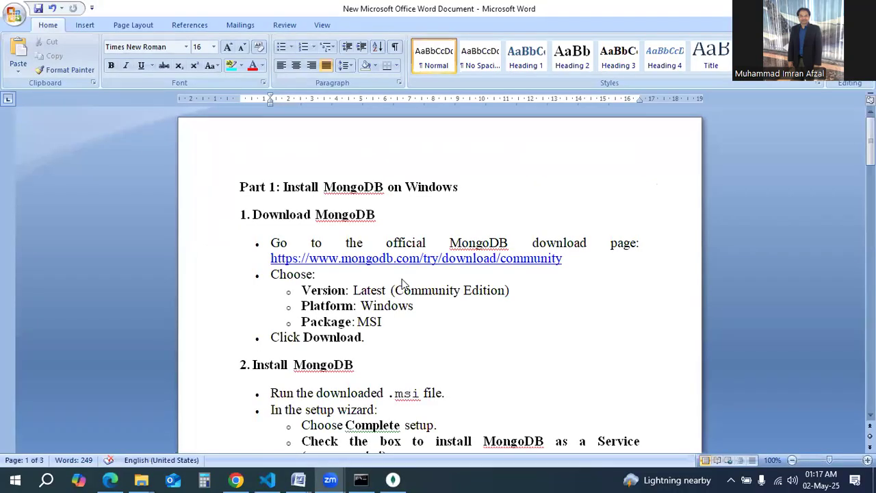
Step: Review the MongoDB guide in Word, from the installation steps through the shell commands to the bonus section on MongoDB Compass
scroll(404, 286, "down", 6)
scroll(404, 286, "down", 13)
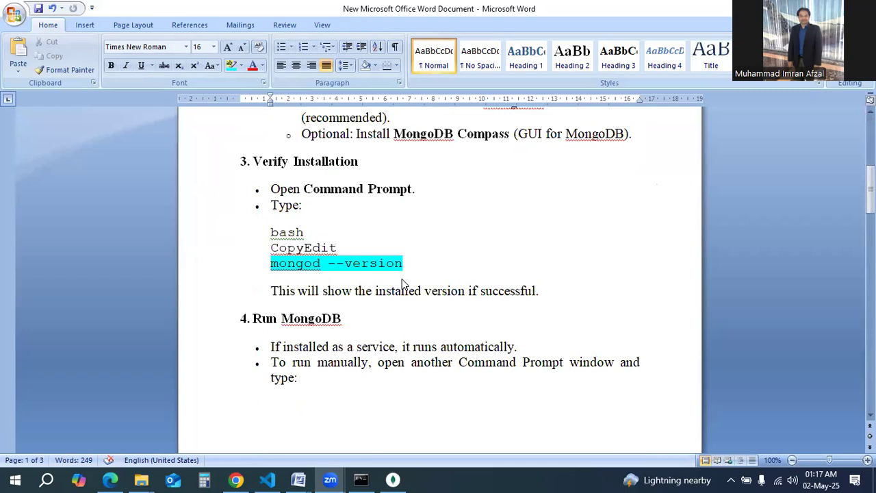
scroll(403, 287, "down", 14)
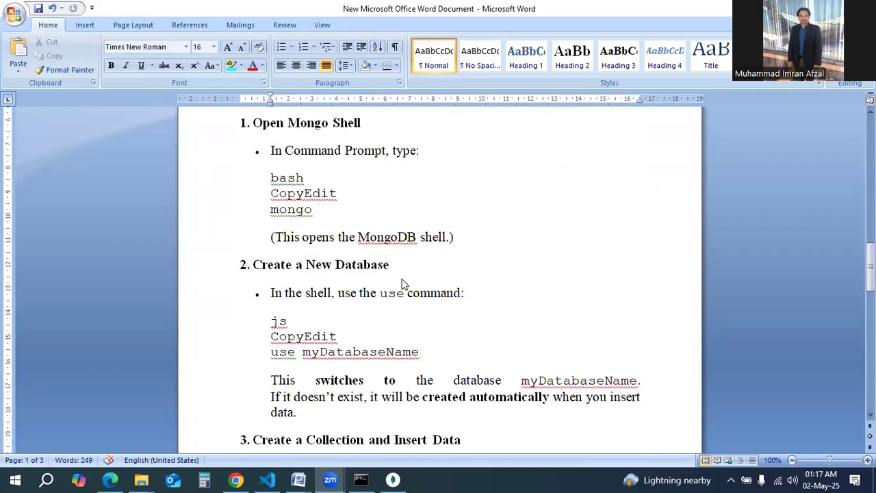
scroll(403, 285, "down", 3)
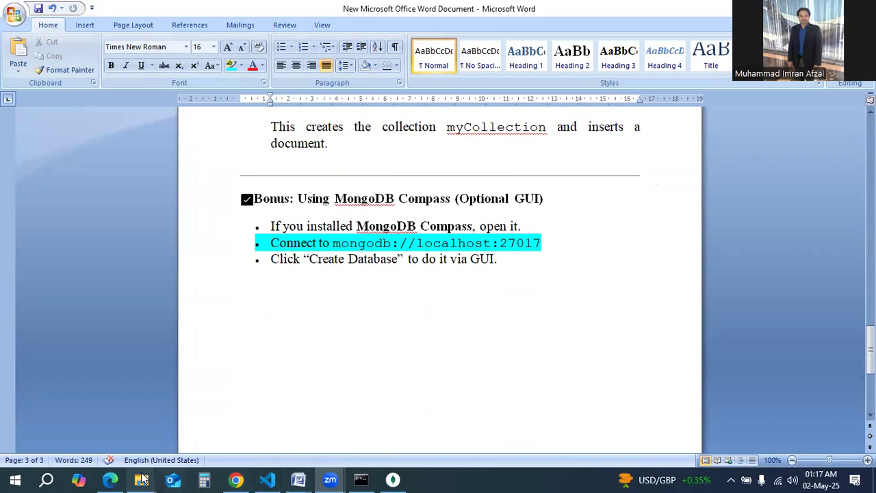
Step: Switch to Edge, open the "Emerging Research Trends in Database" PDF and look through the MongoDB and cloud storage notes up to the JSON section
left_click(110, 479)
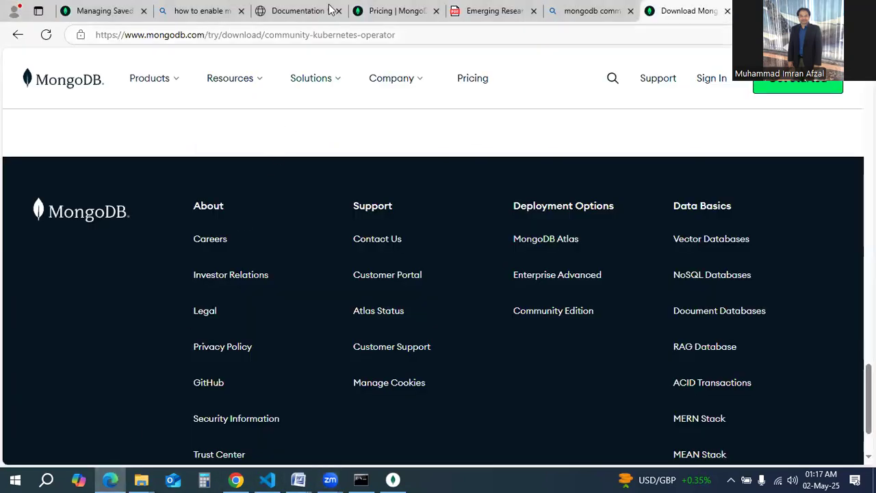
left_click(474, 11)
scroll(377, 349, "down", 5)
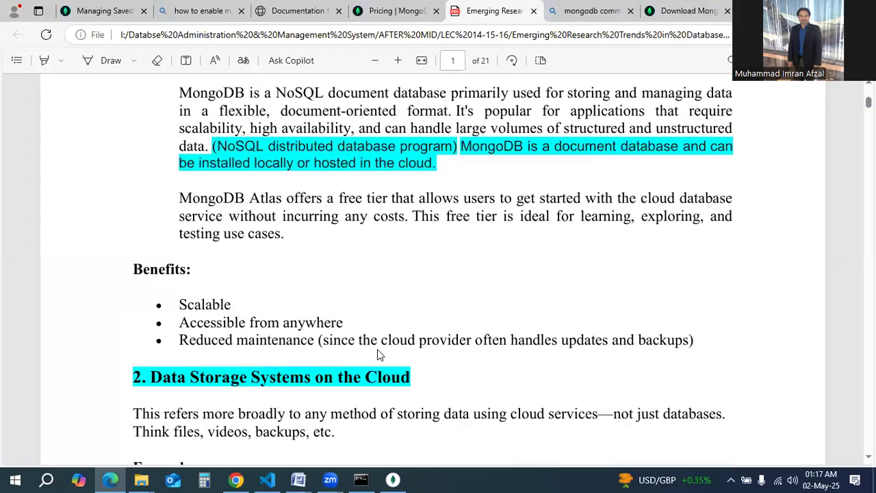
scroll(377, 349, "down", 4)
scroll(378, 354, "down", 4)
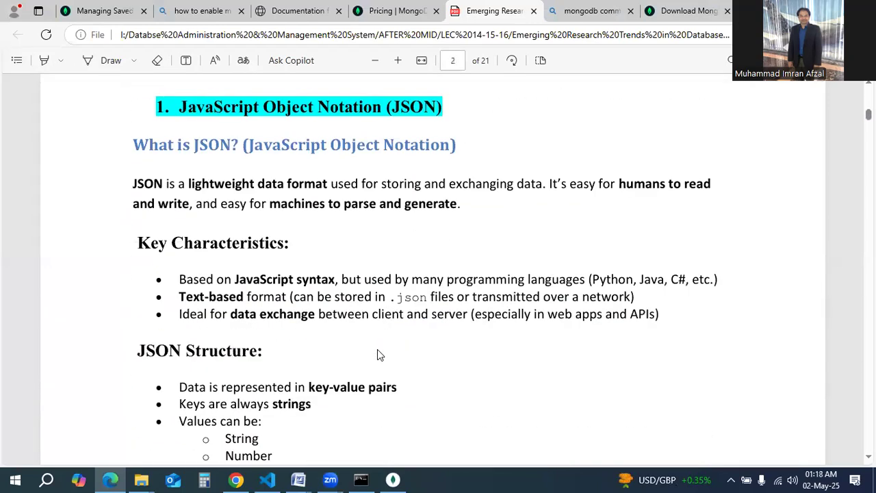